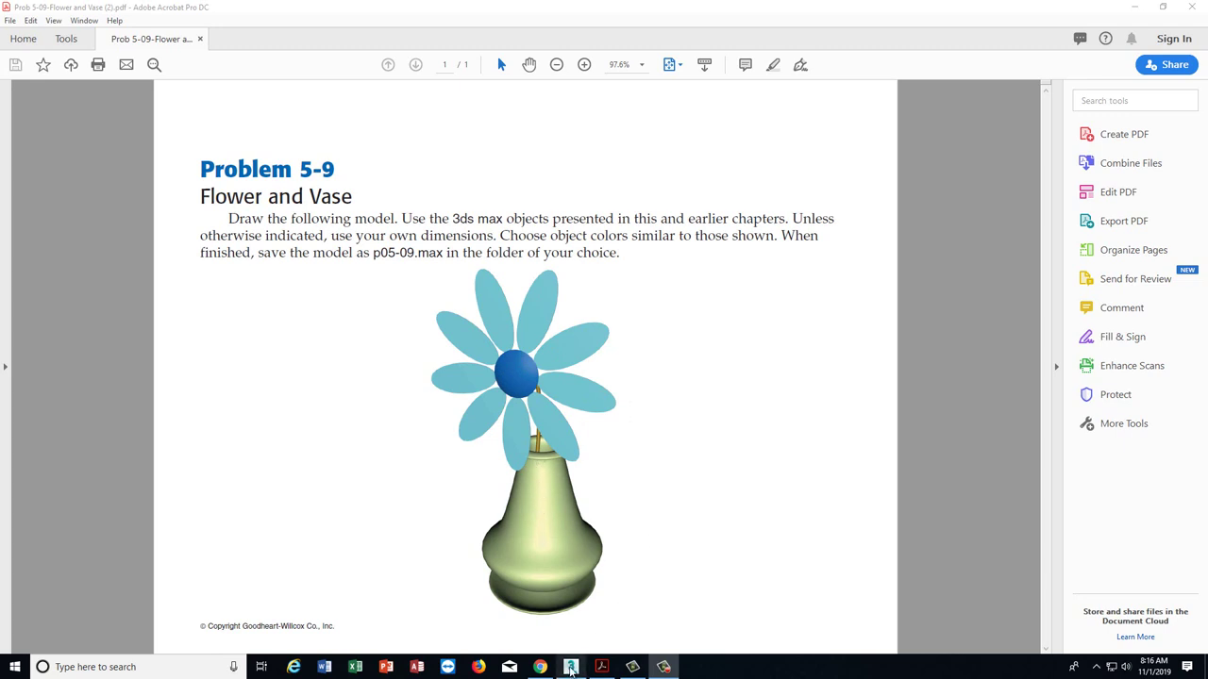
# - Switch to 3ds Max and set up the maximized Front viewport for drawing the vase profile
pyautogui.click(570, 668)
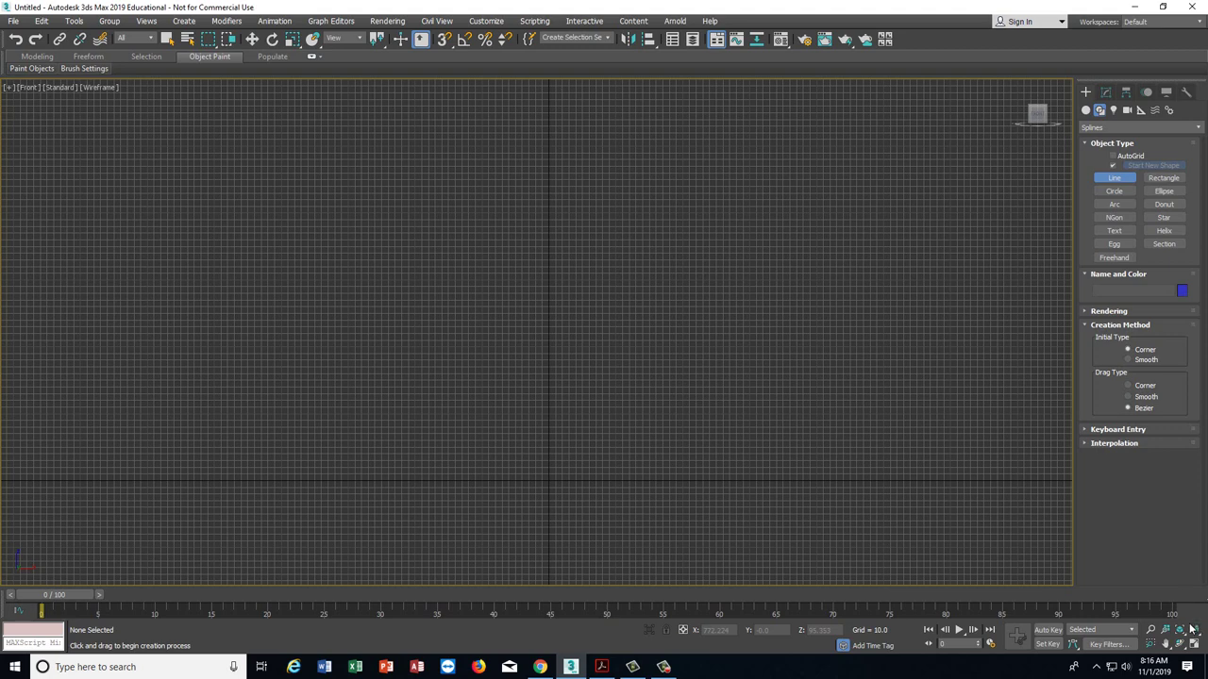
pyautogui.click(1194, 644)
pyautogui.moveTo(813, 281); pyautogui.dragTo(806, 245, button='middle')
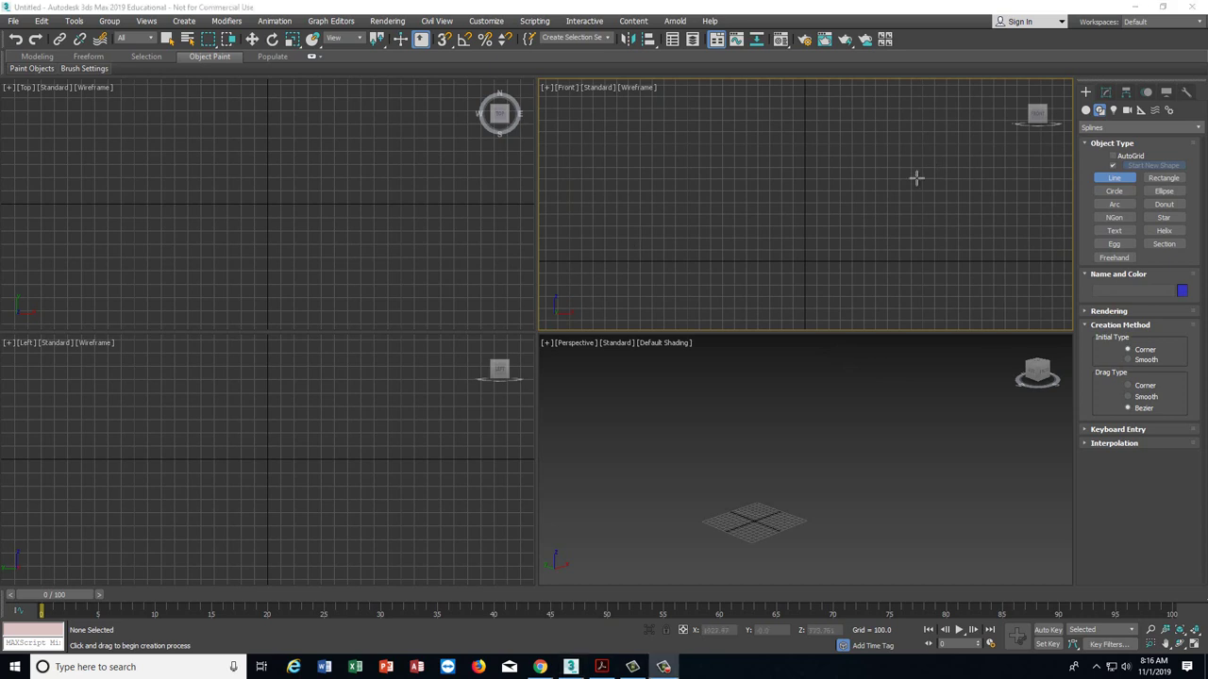
pyautogui.click(1194, 647)
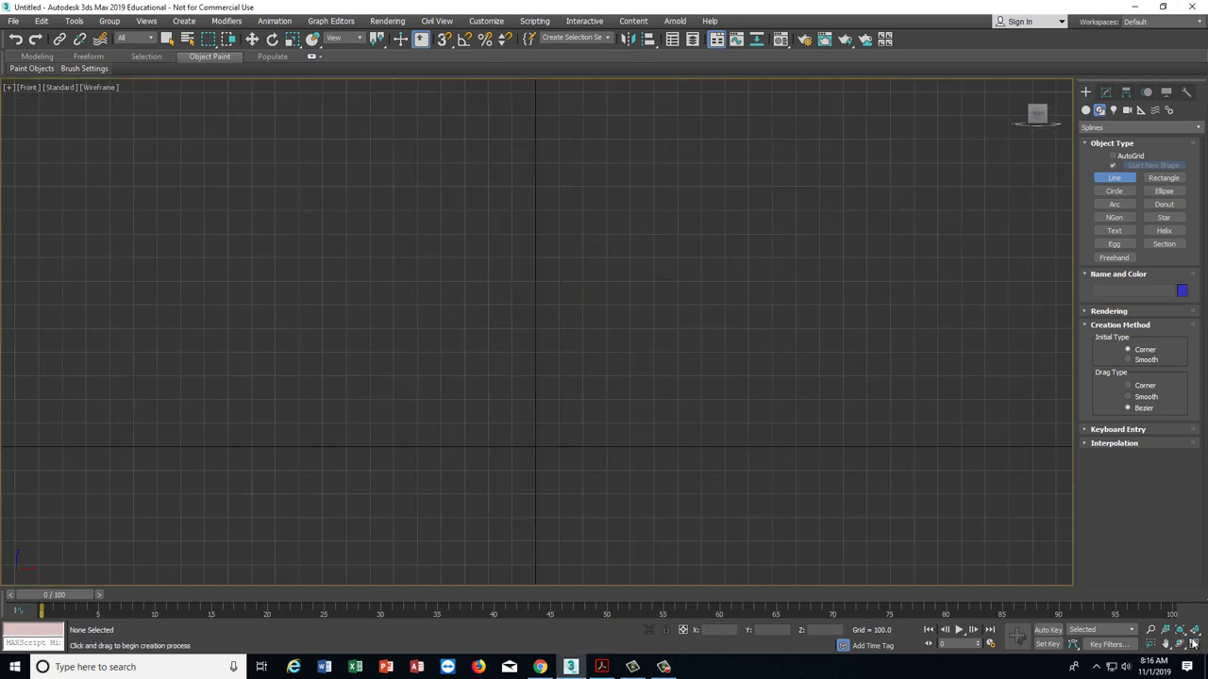
pyautogui.moveTo(614, 374); pyautogui.dragTo(599, 351, button='middle')
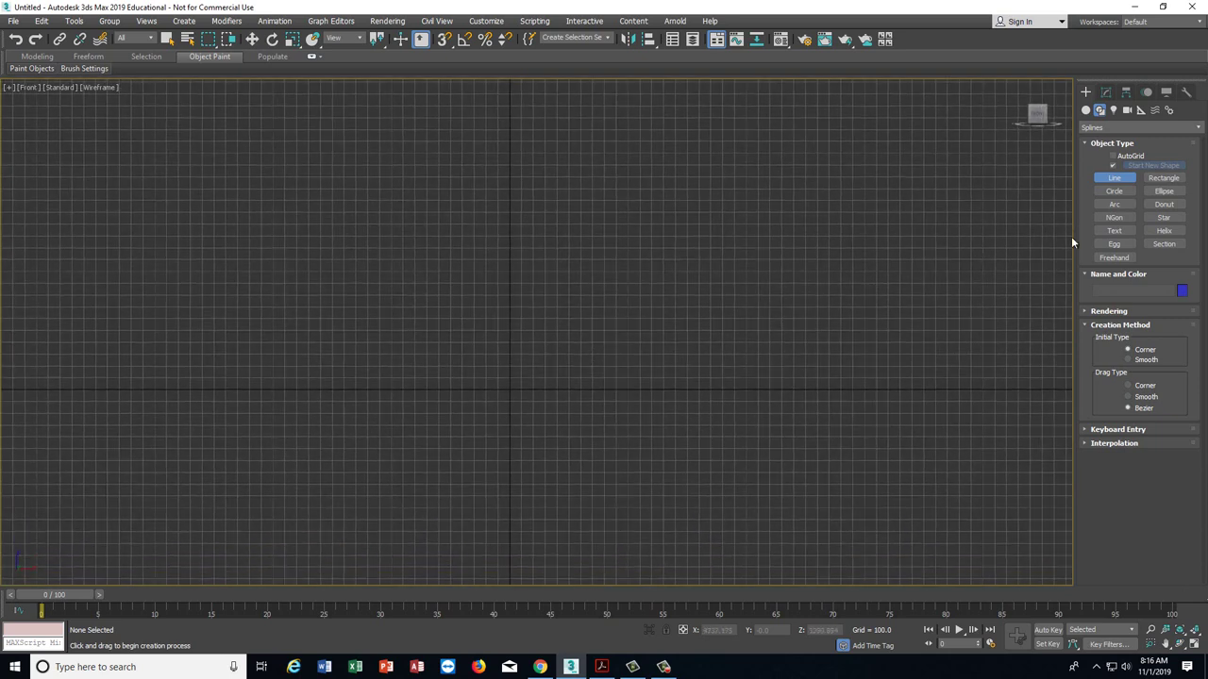
pyautogui.click(1086, 109)
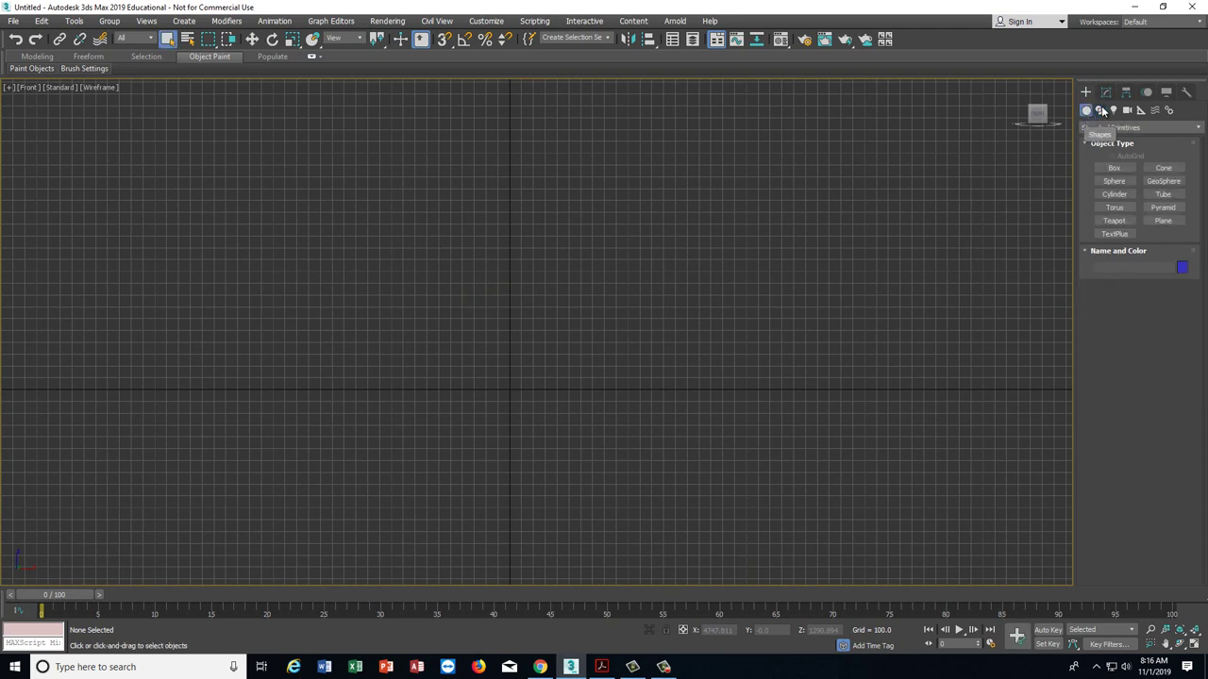
pyautogui.click(1101, 110)
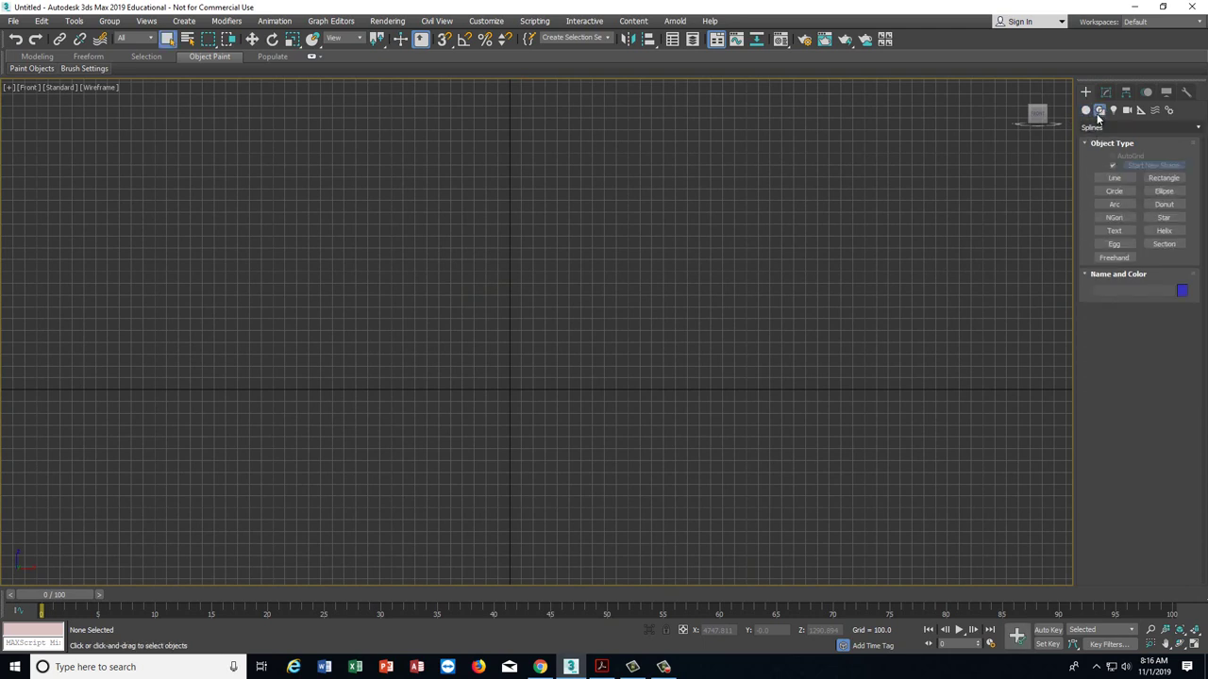
pyautogui.click(1114, 177)
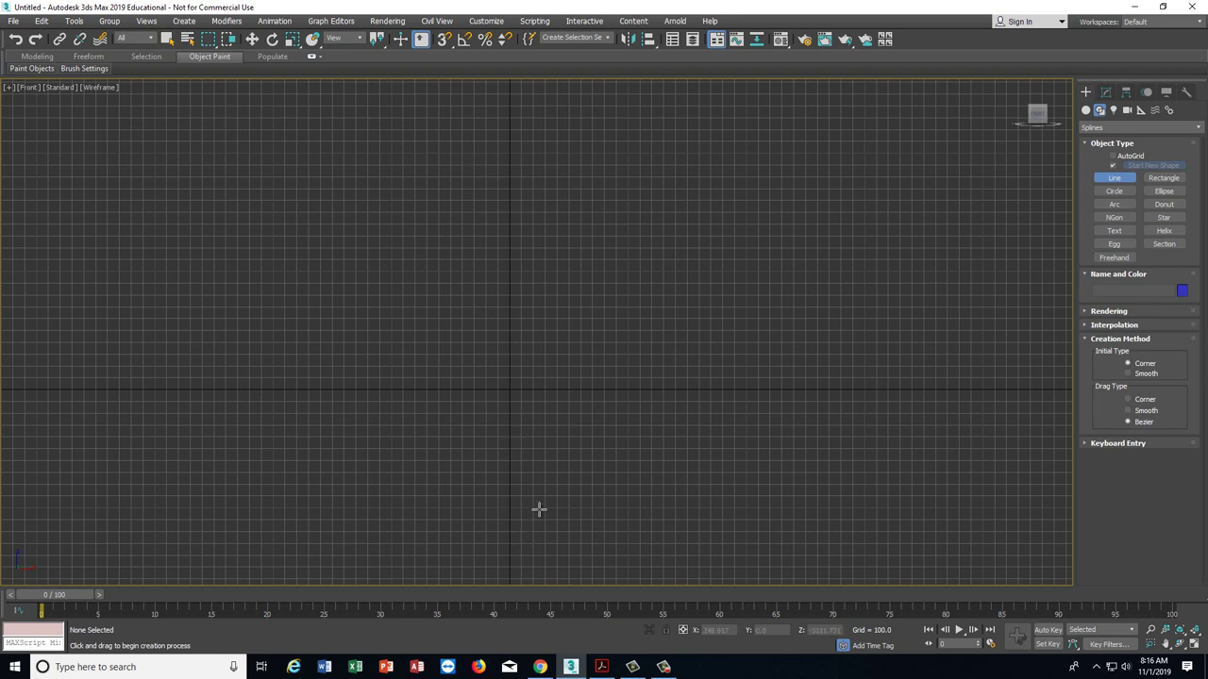
pyautogui.moveTo(542, 512); pyautogui.dragTo(539, 463, button='middle')
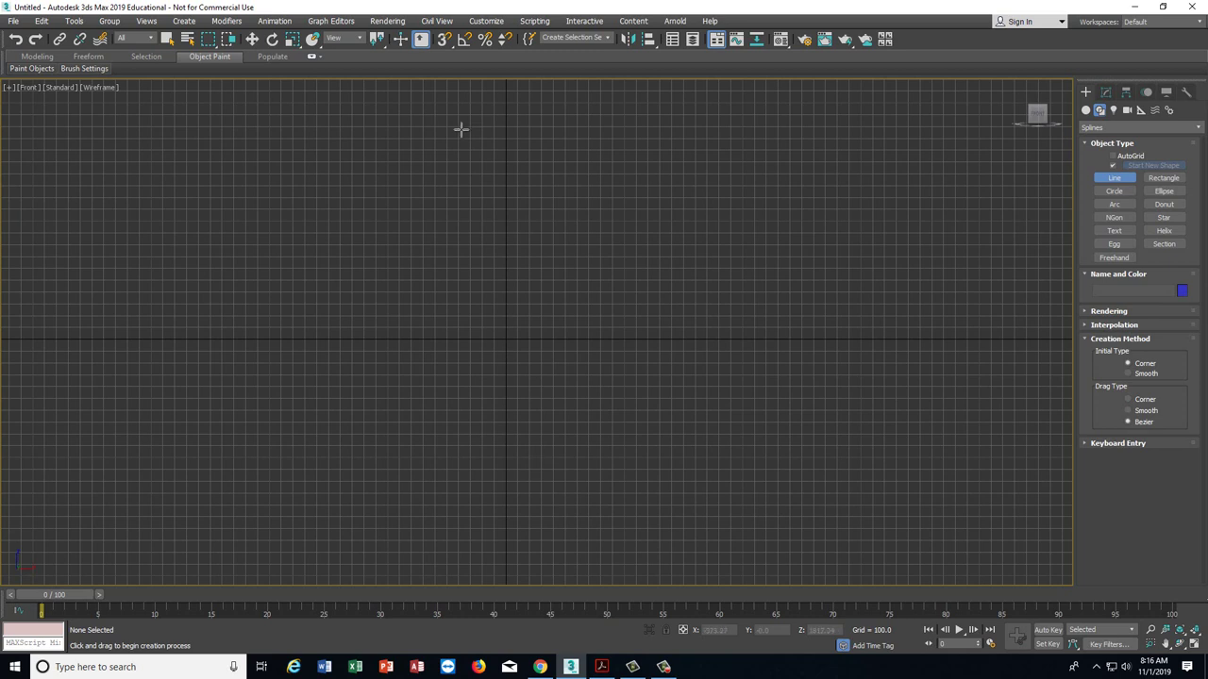
pyautogui.click(509, 468)
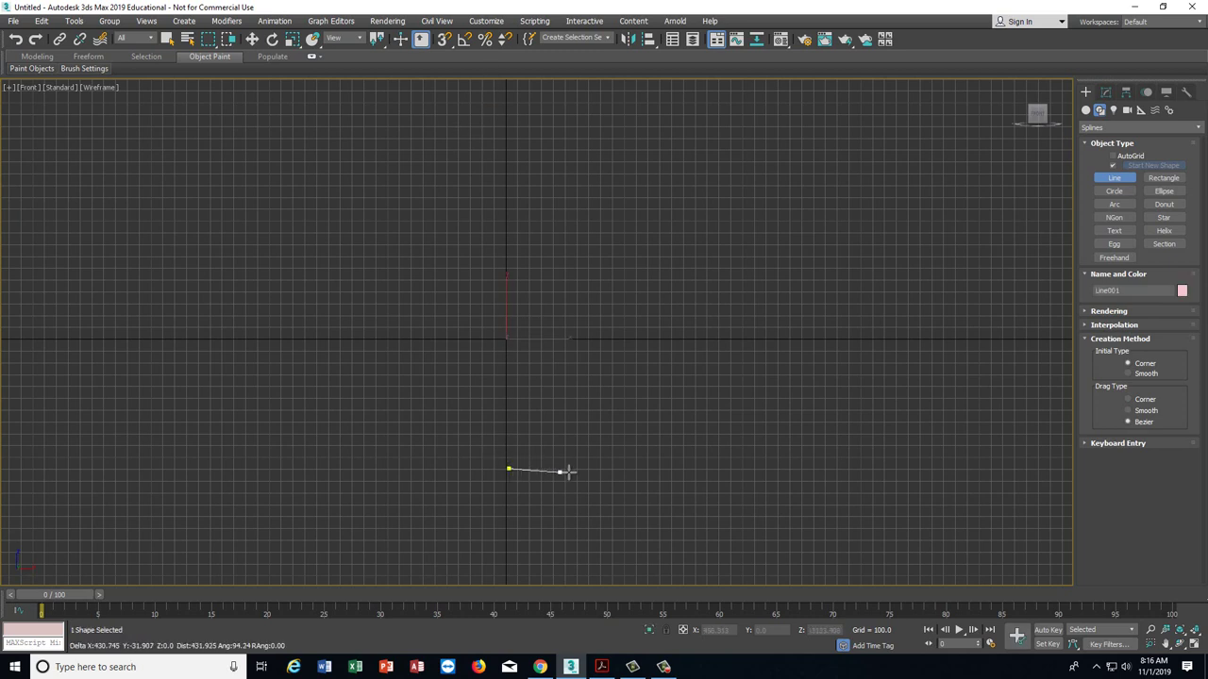
pyautogui.rightClick(672, 460)
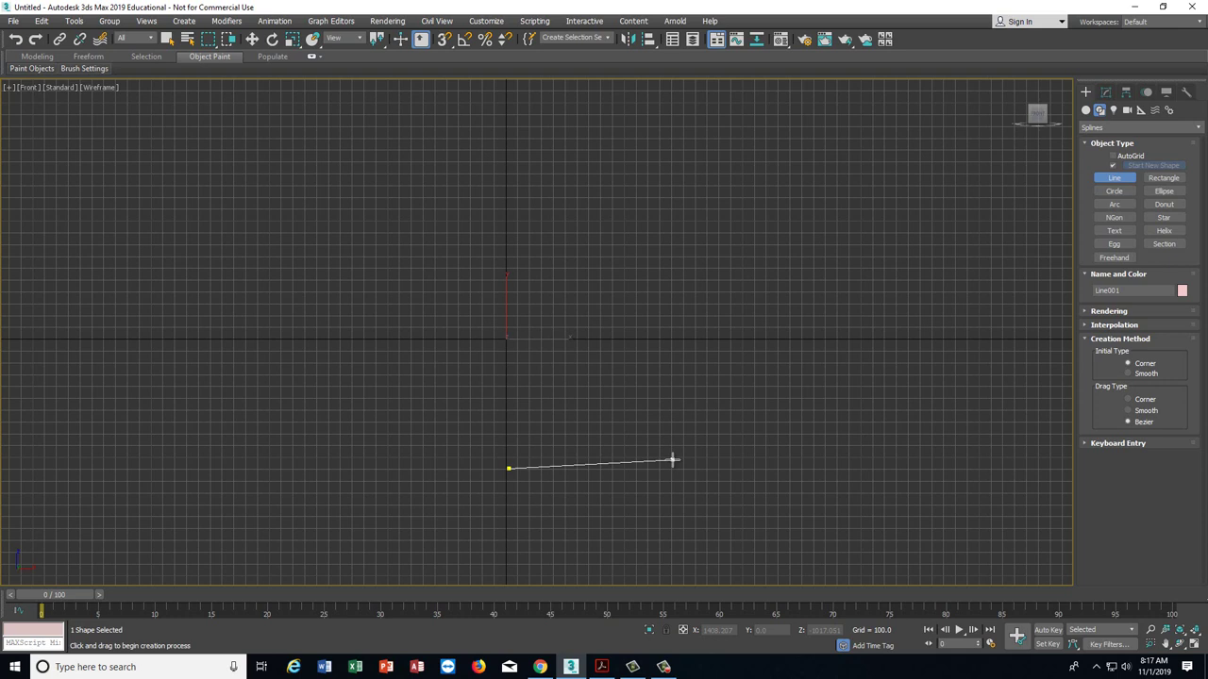
pyautogui.moveTo(672, 460); pyautogui.dragTo(685, 438)
pyautogui.click(661, 451)
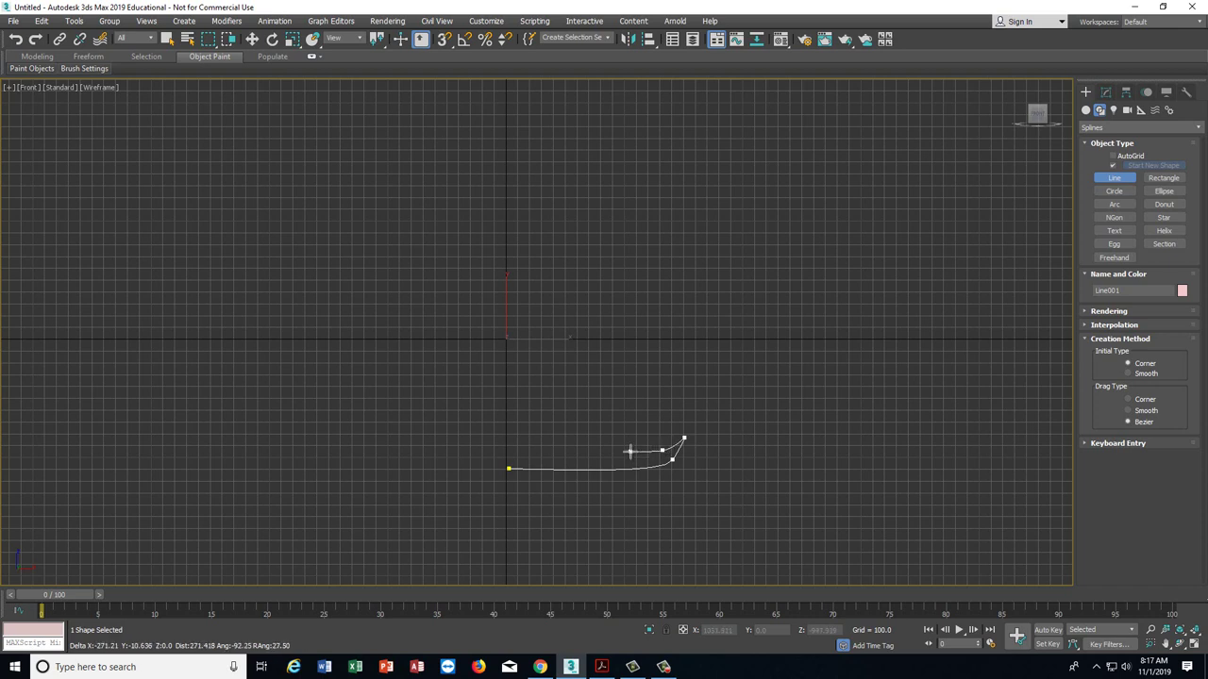
pyautogui.click(623, 451)
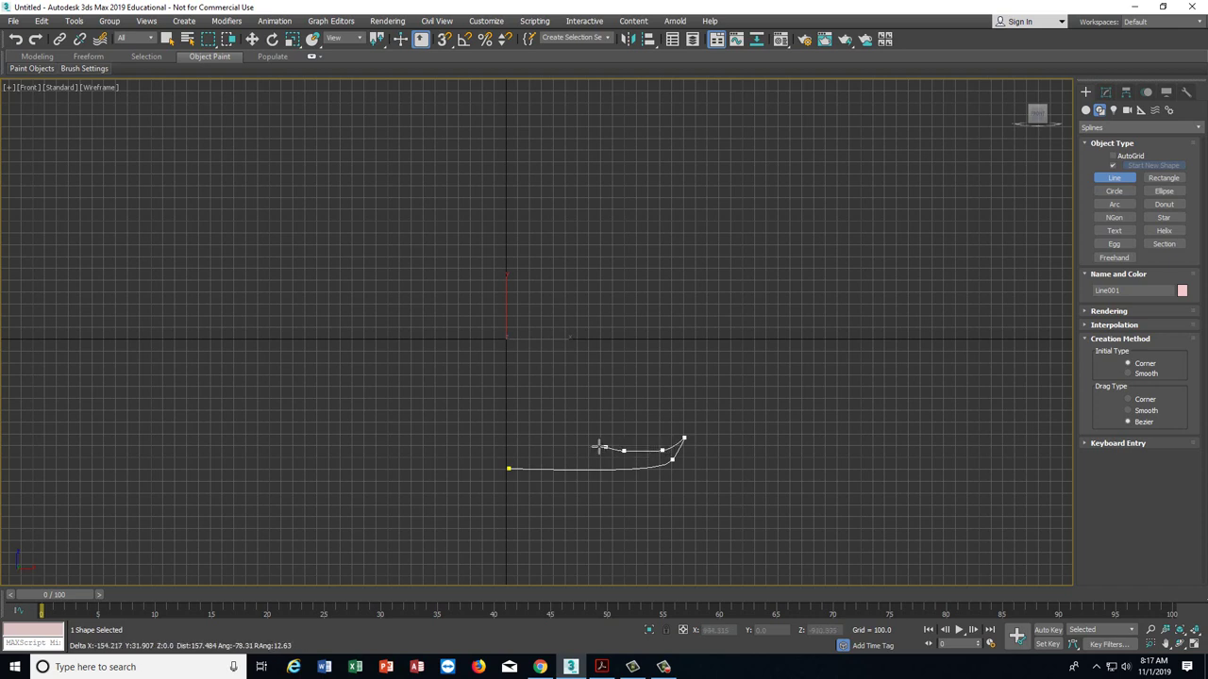
pyautogui.click(595, 449)
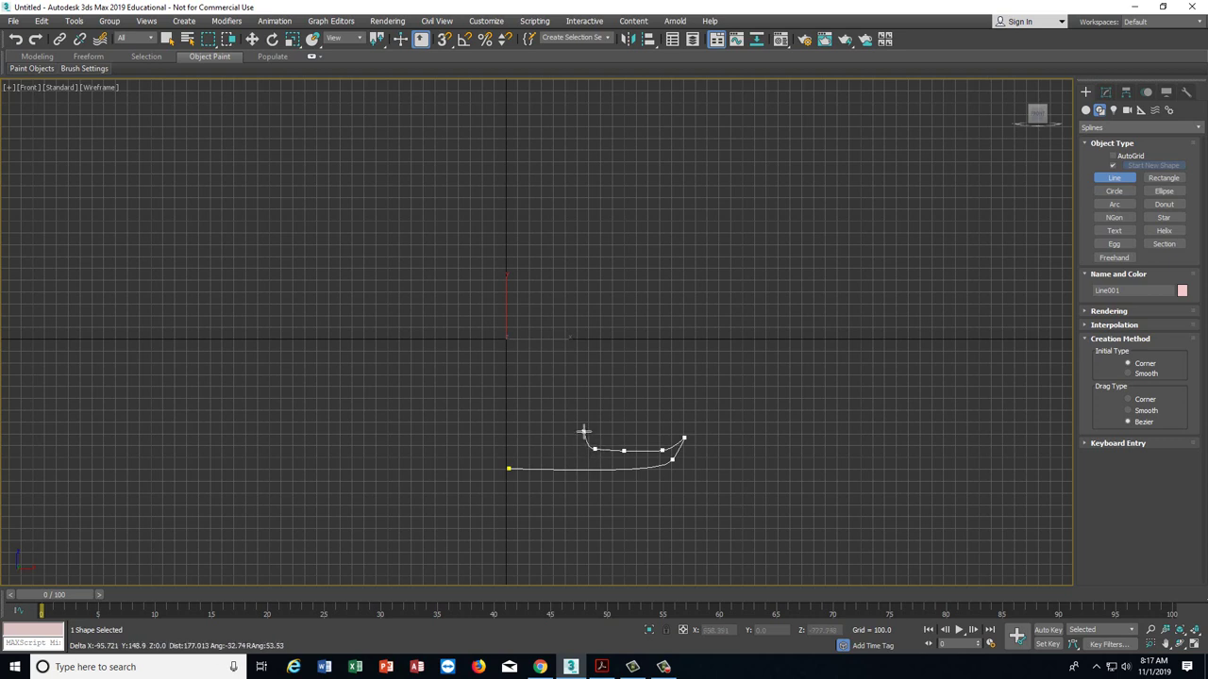
pyautogui.rightClick(586, 425)
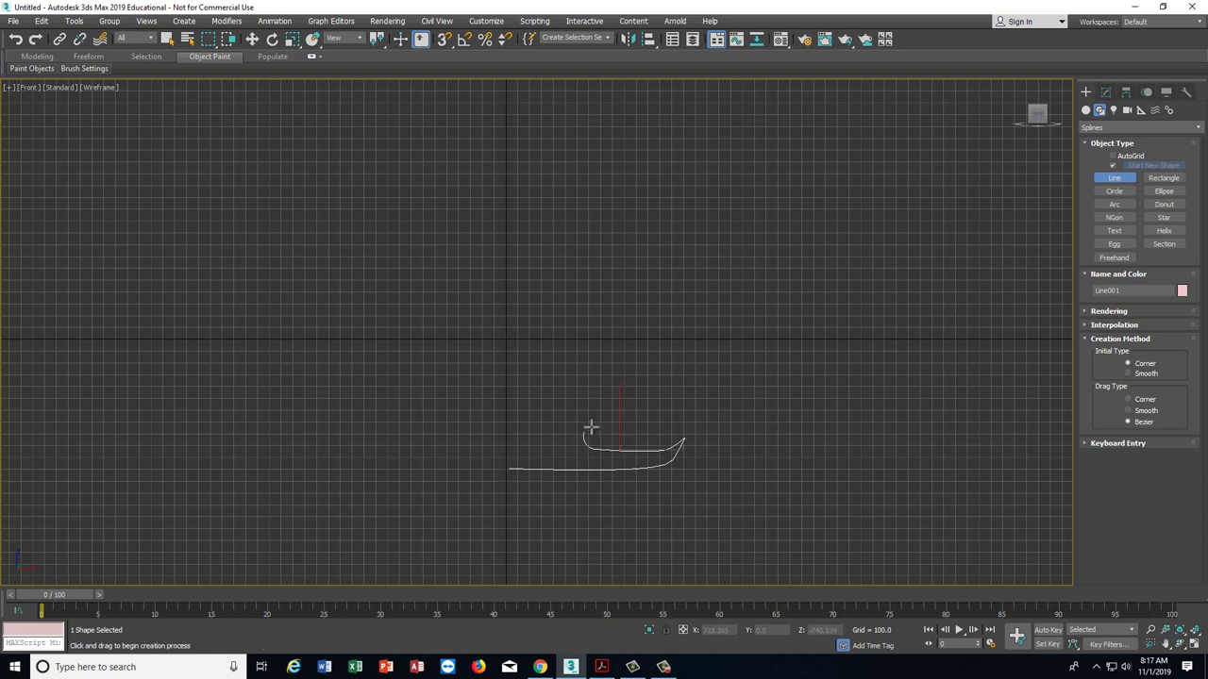
pyautogui.hotkey('ctrl', 'z')
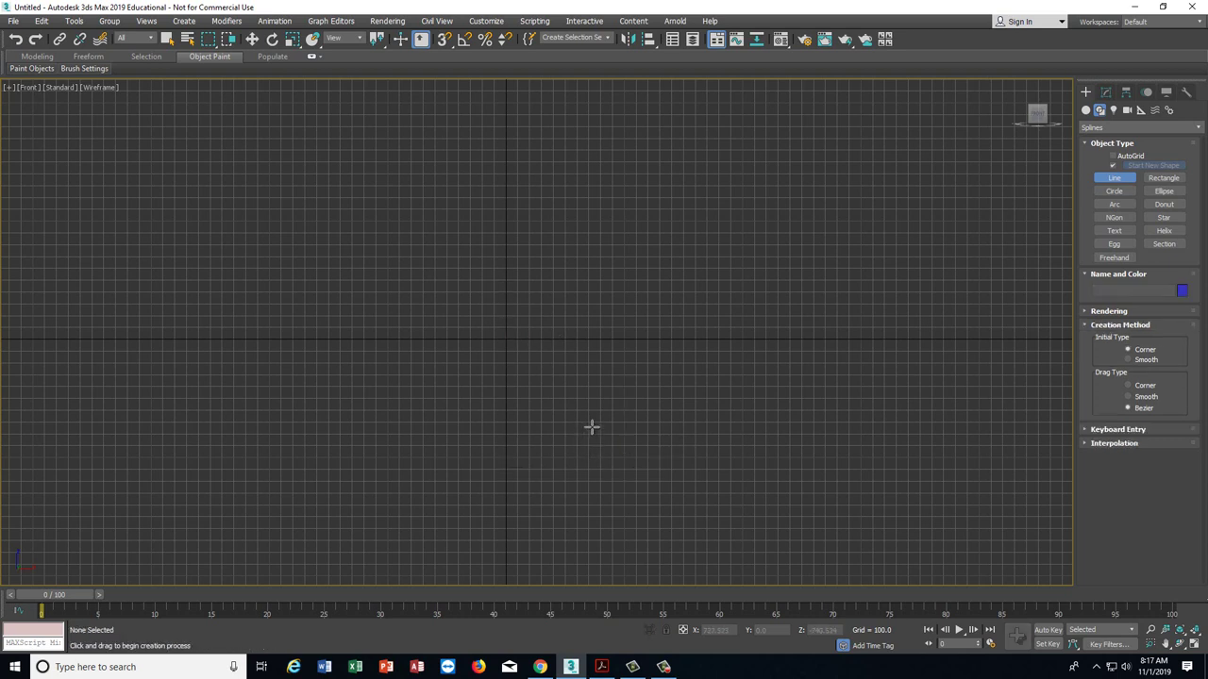
# - Start a Line spline on the vertical axis below the origin, shaping the vase's flat base, upturned foot and narrow waist
pyautogui.click(1121, 178)
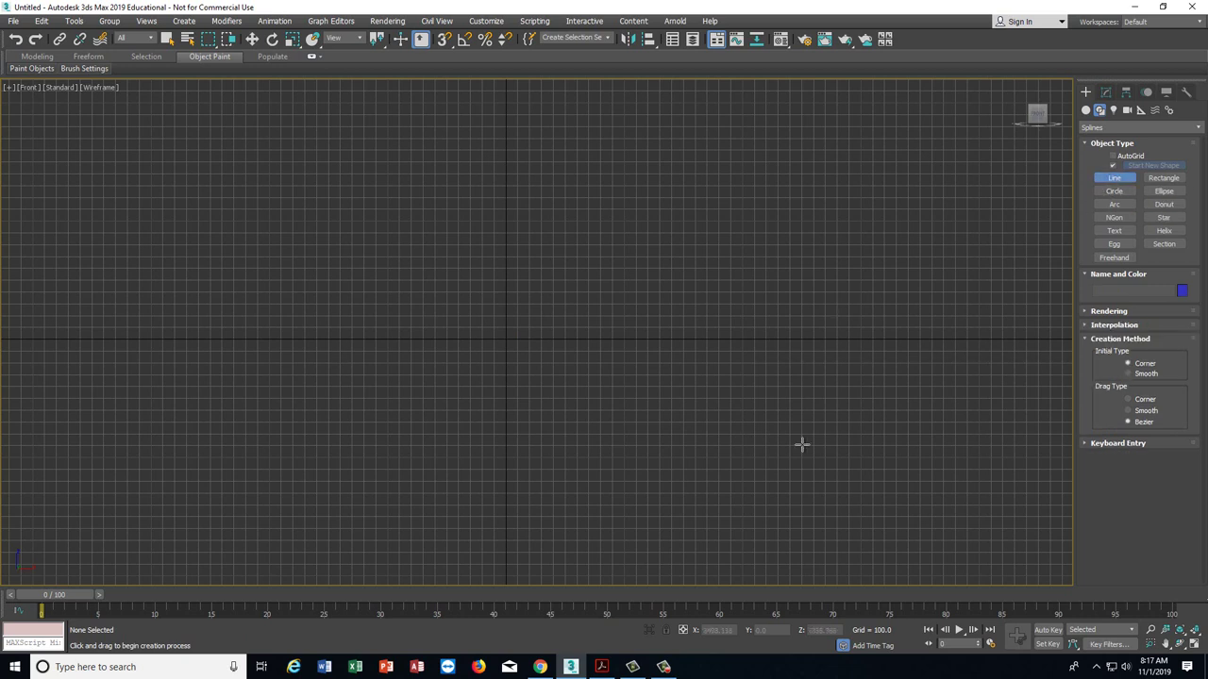
pyautogui.click(507, 475)
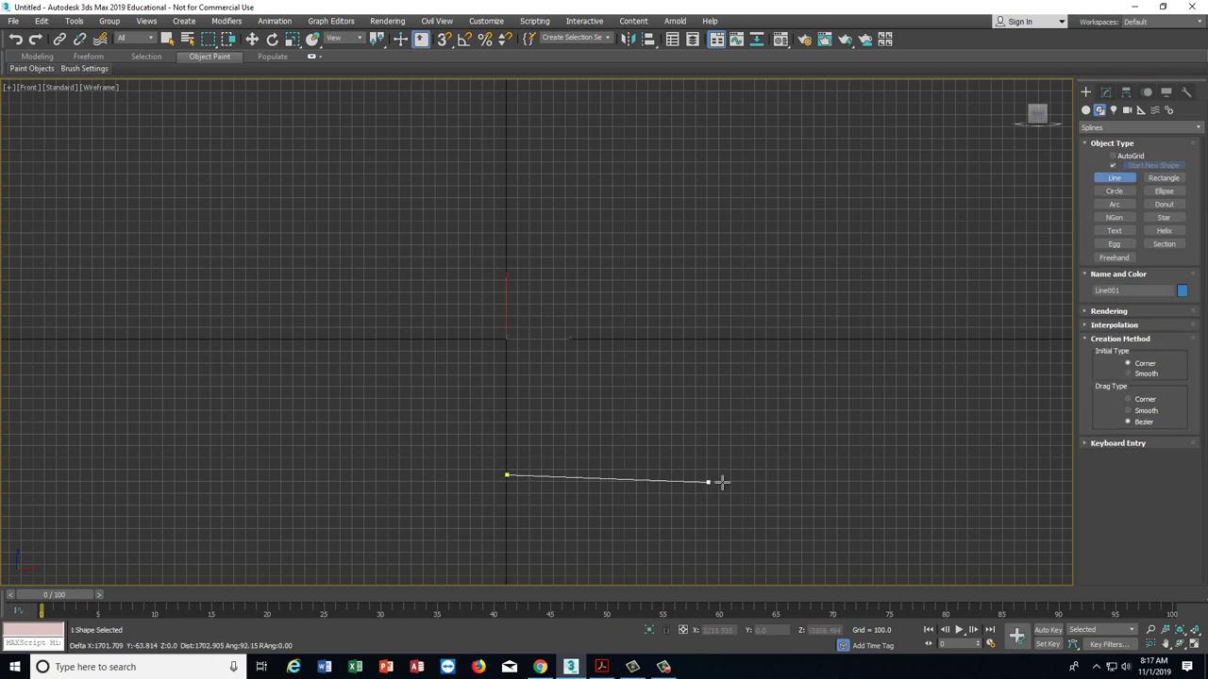
pyautogui.moveTo(787, 470); pyautogui.dragTo(806, 425)
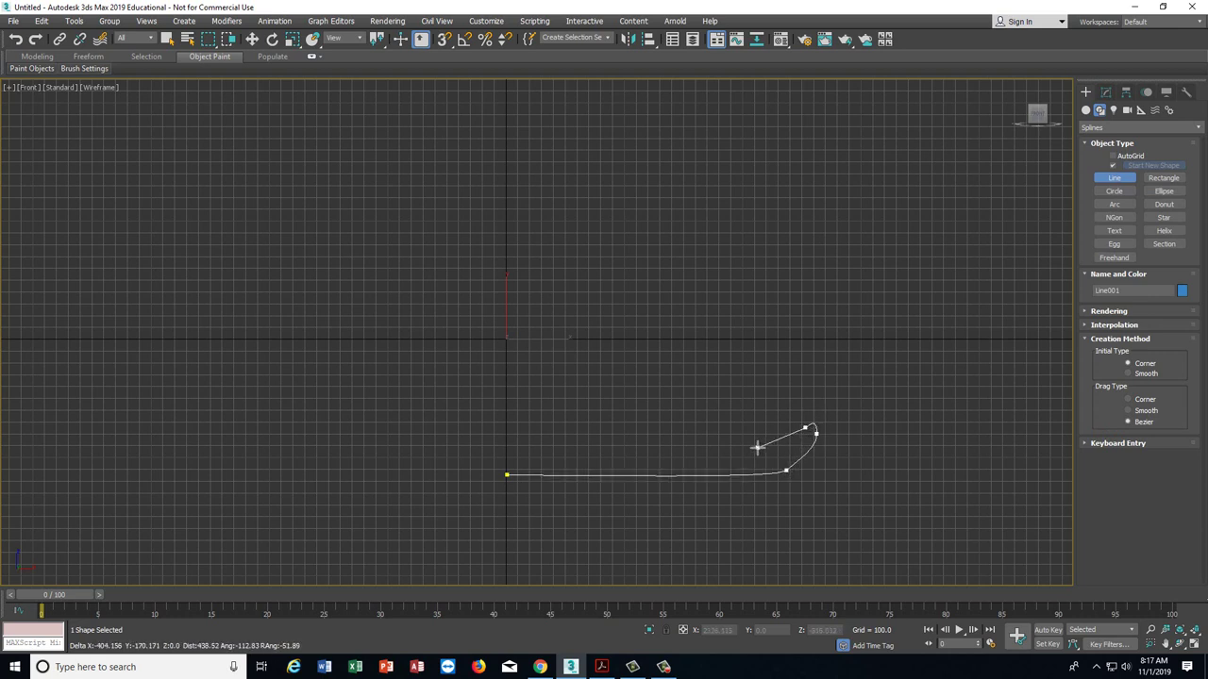
pyautogui.click(694, 448)
pyautogui.click(693, 412)
# - Continue the spline around the vase's rounded belly and up the long outer wall, tapering into a curved neck
pyautogui.moveTo(833, 366); pyautogui.dragTo(867, 365)
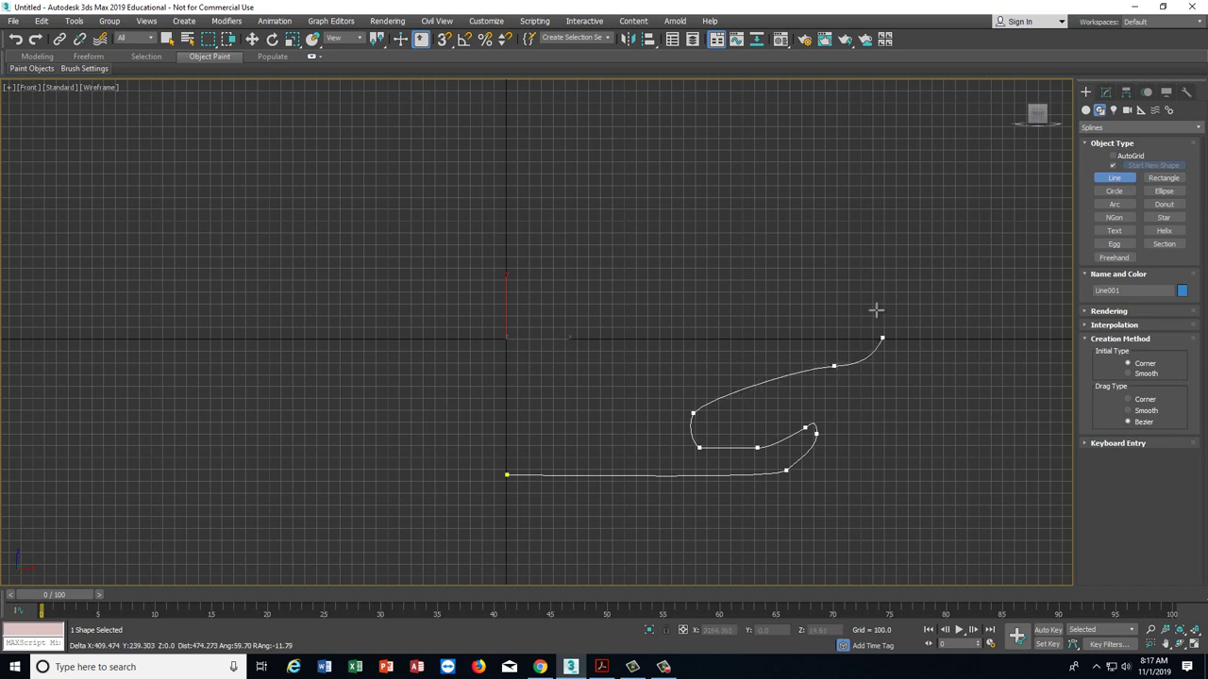
pyautogui.moveTo(872, 292); pyautogui.dragTo(864, 277)
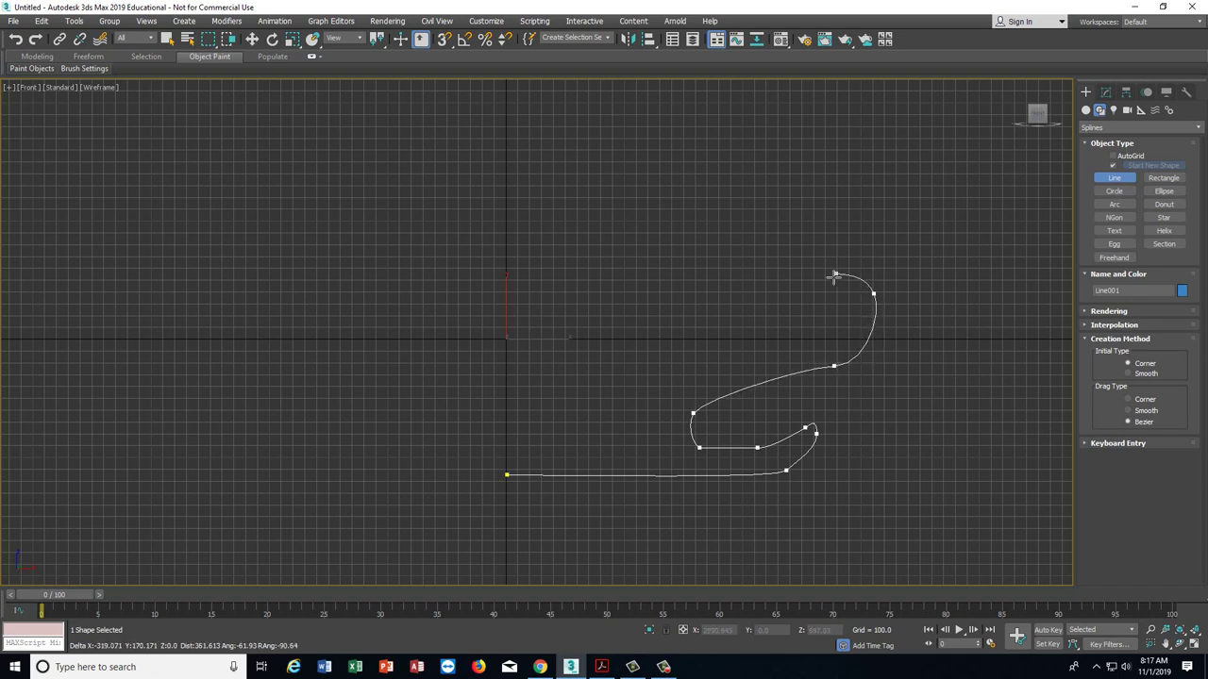
pyautogui.scroll(-4, 824, 260)
pyautogui.moveTo(824, 260); pyautogui.dragTo(737, 402, button='middle')
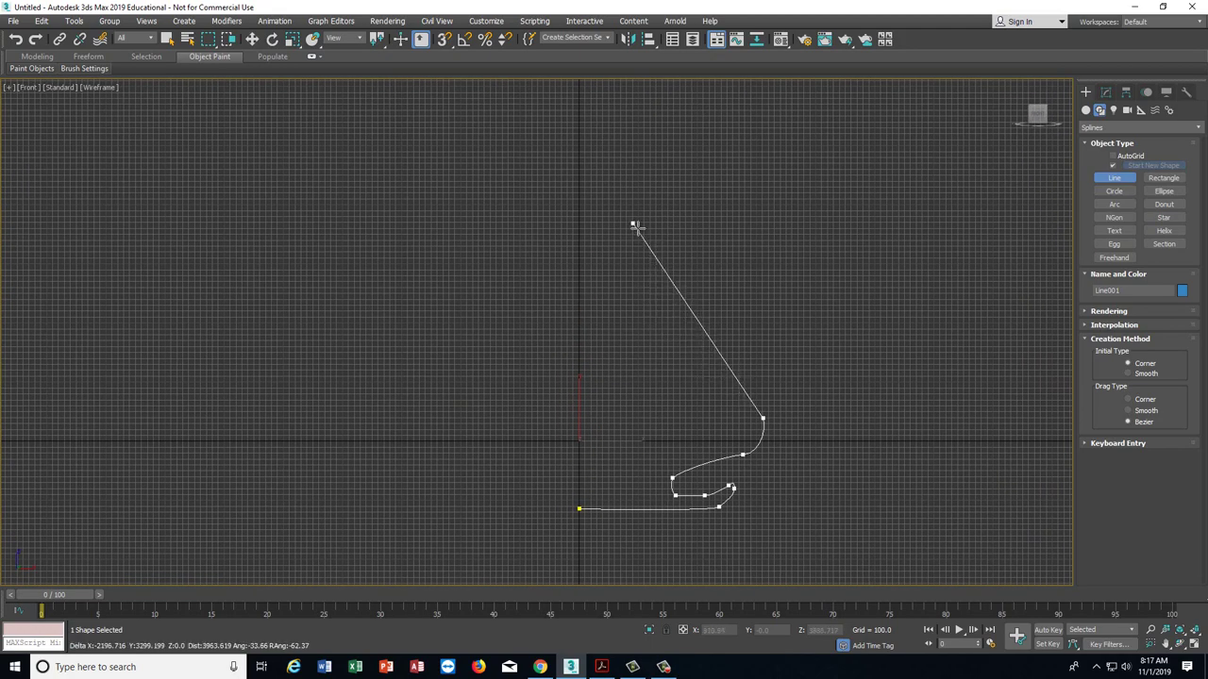
pyautogui.moveTo(637, 228); pyautogui.dragTo(643, 163)
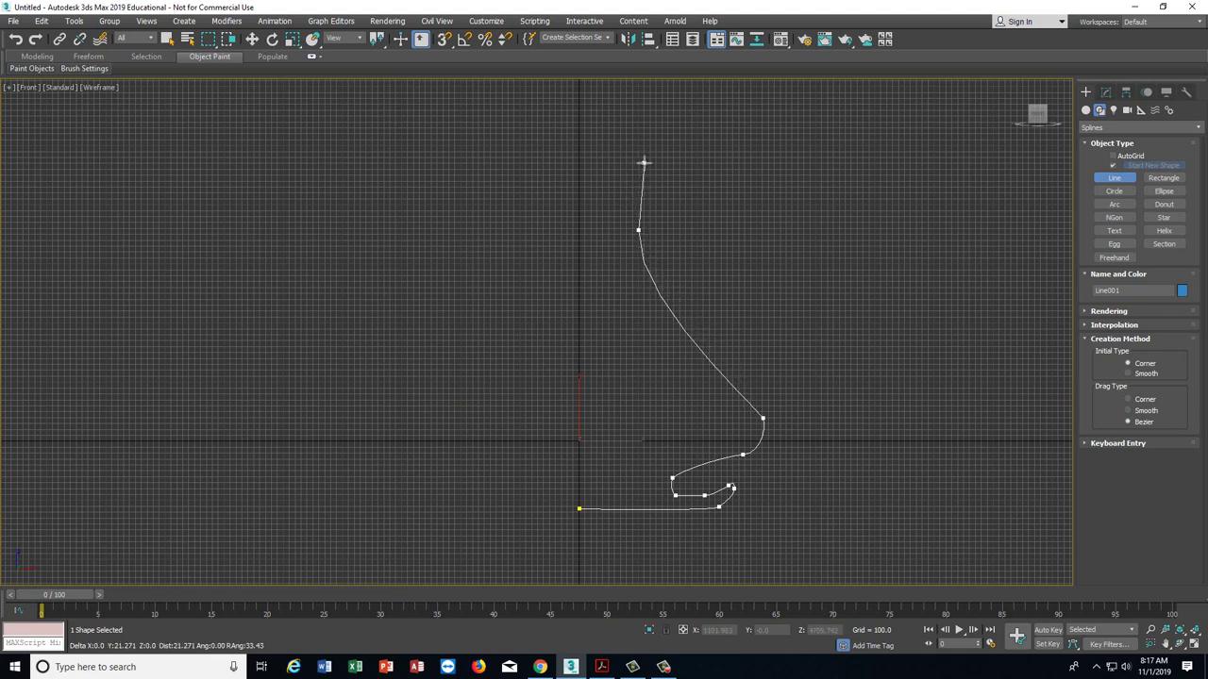
# - Form the outward-flared lip at the top of the profile and turn the spline back down inside the neck
pyautogui.click(658, 152)
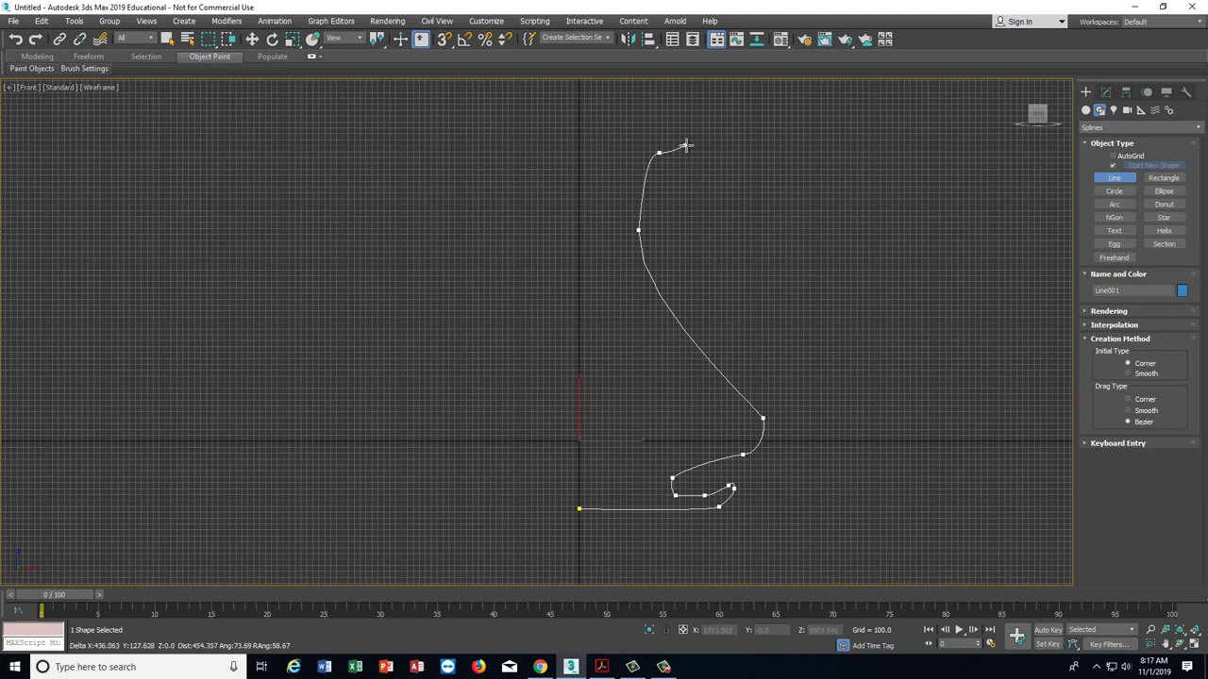
pyautogui.click(686, 143)
pyautogui.click(678, 137)
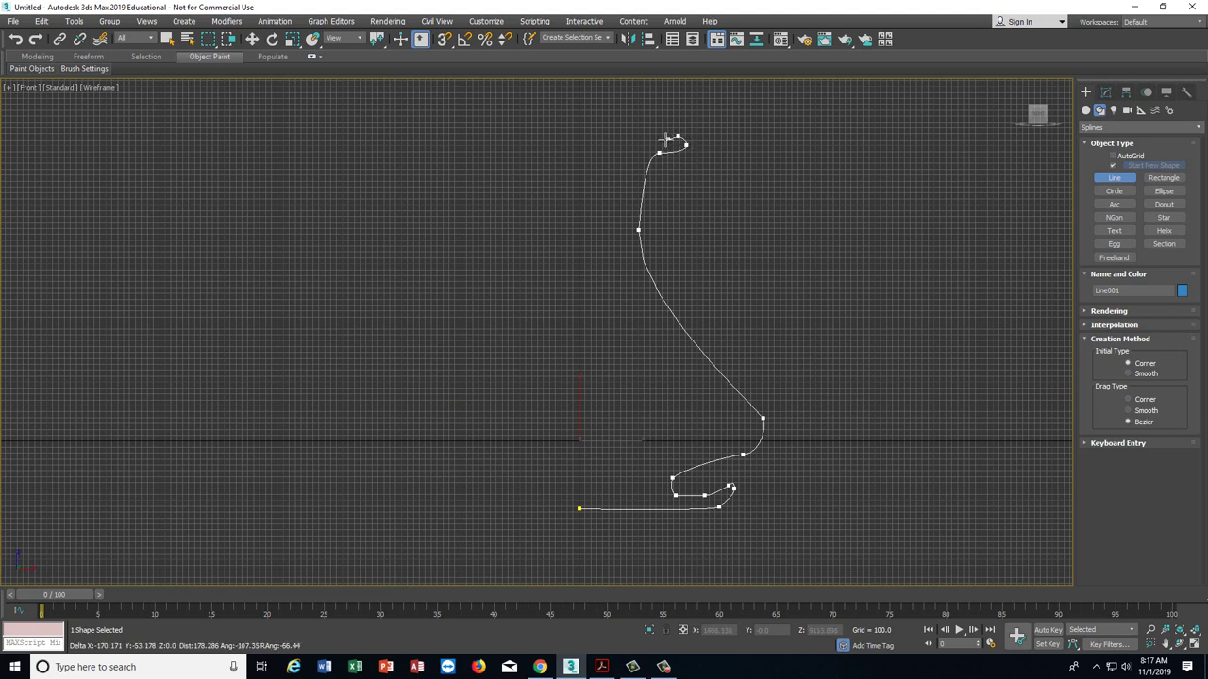
pyautogui.click(646, 142)
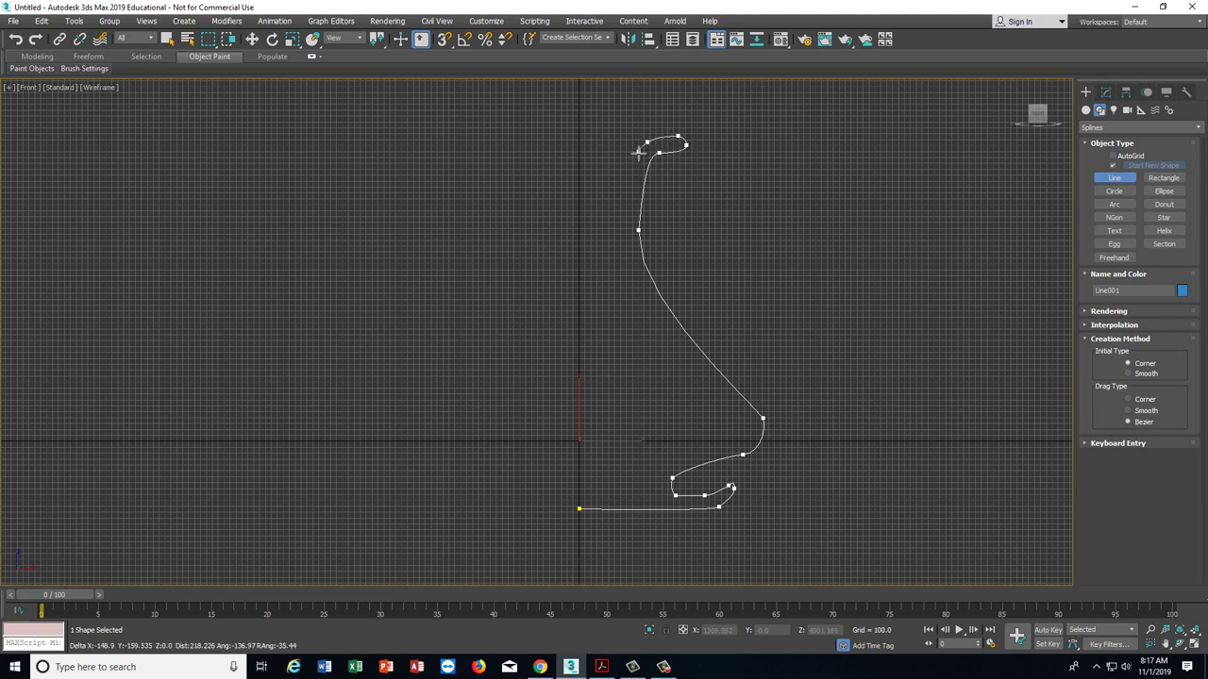
pyautogui.click(632, 165)
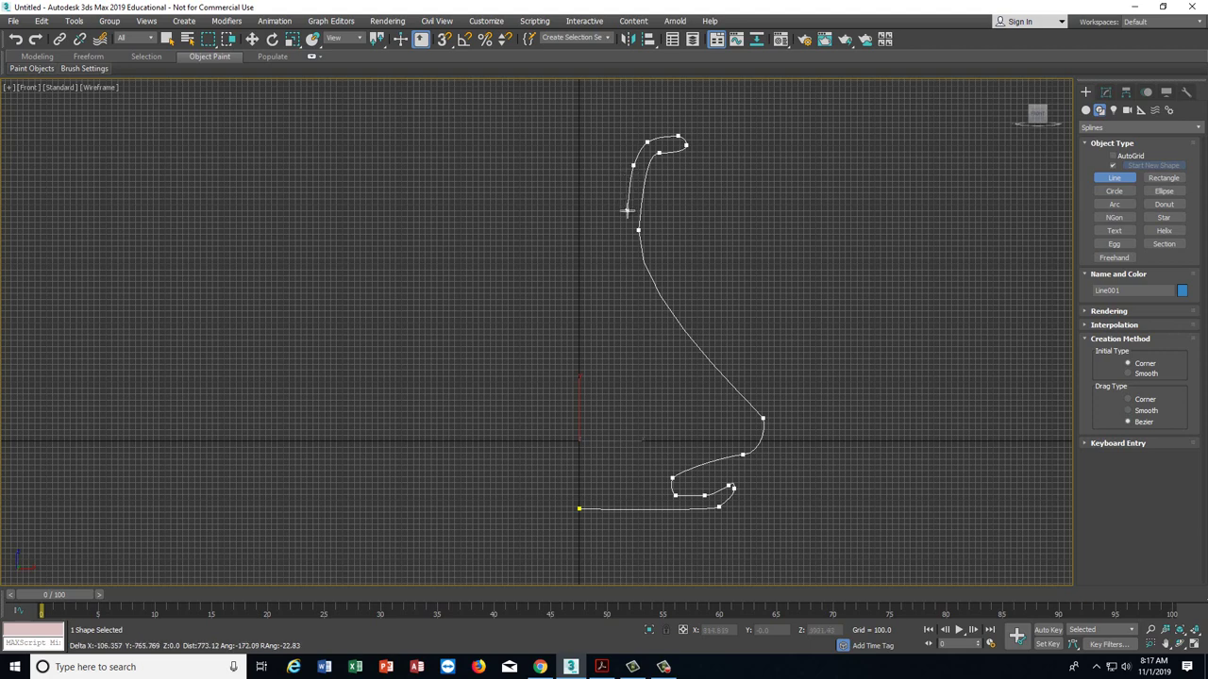
# - Trace the vase's inner wall down from the neck to the belly, roughly parallel to the outer wall
pyautogui.click(624, 213)
pyautogui.click(624, 265)
pyautogui.click(657, 320)
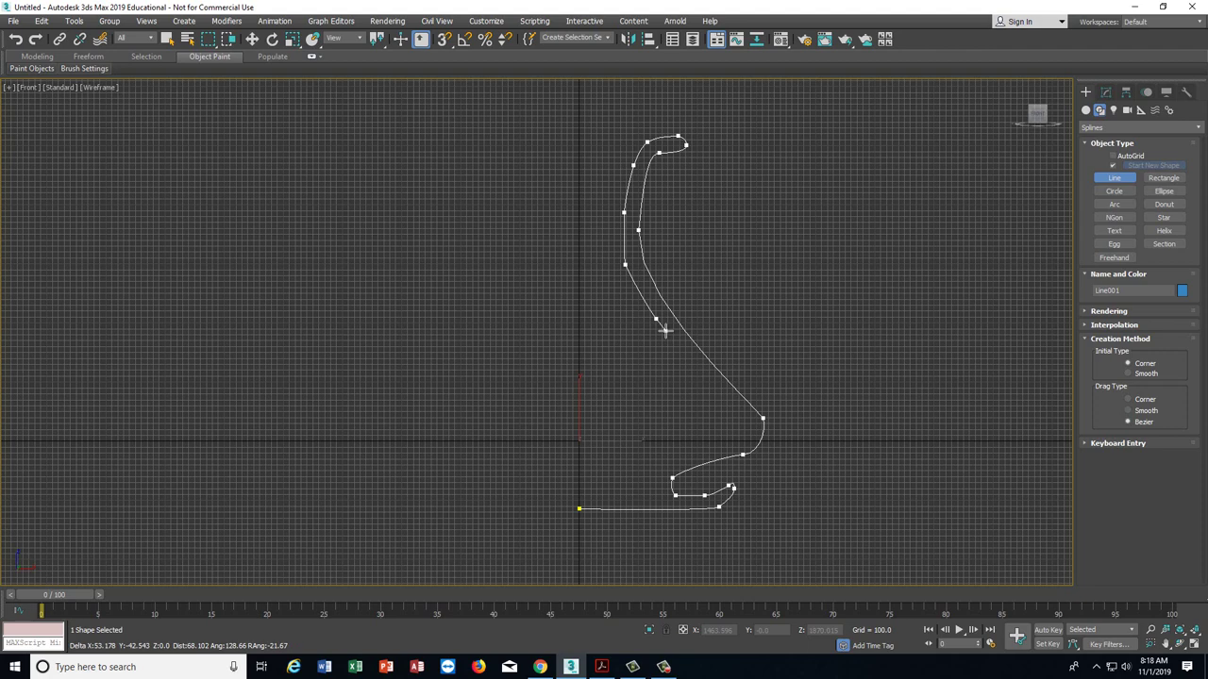
pyautogui.click(705, 374)
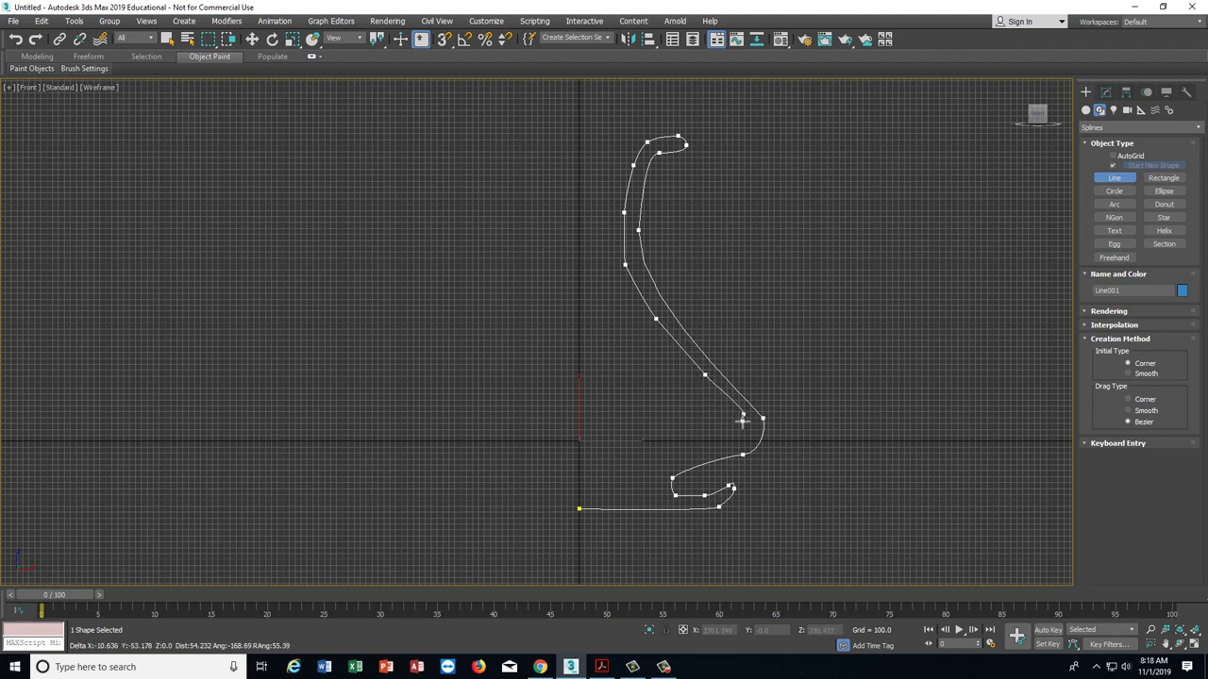
pyautogui.click(740, 434)
# - Trace the inner belly, waist and floor back to the vertical axis and close the spline at its starting vertex
pyautogui.click(717, 444)
pyautogui.click(661, 458)
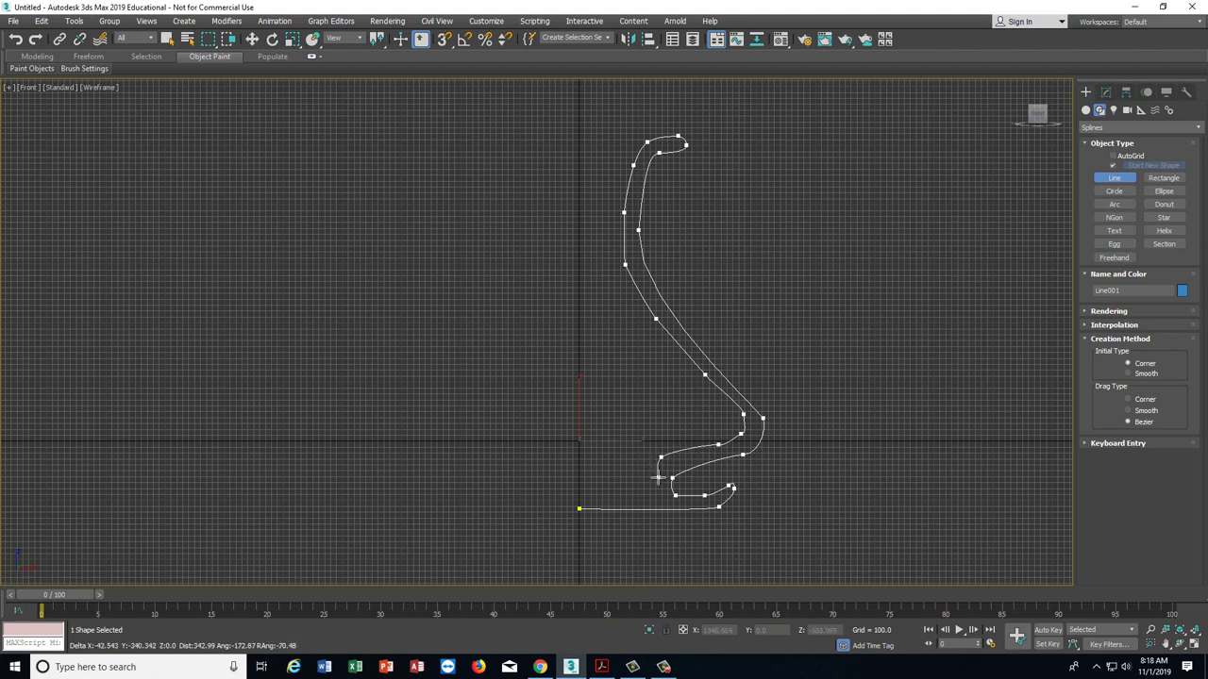
pyautogui.click(658, 487)
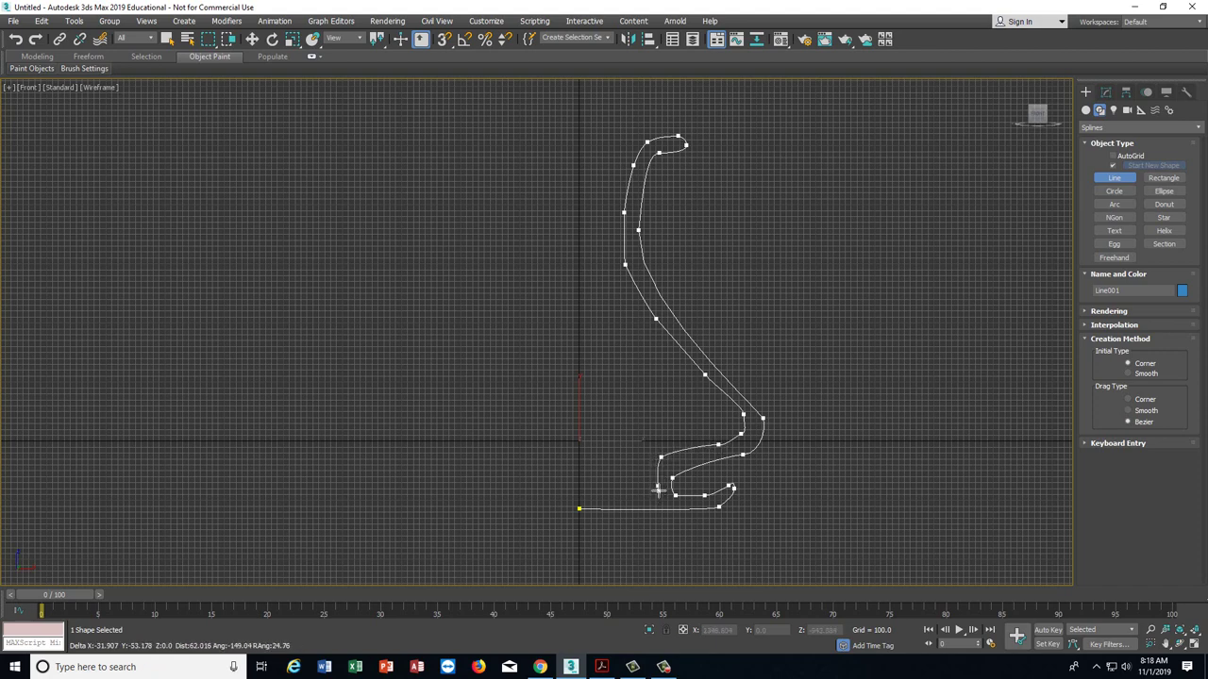
pyautogui.click(579, 487)
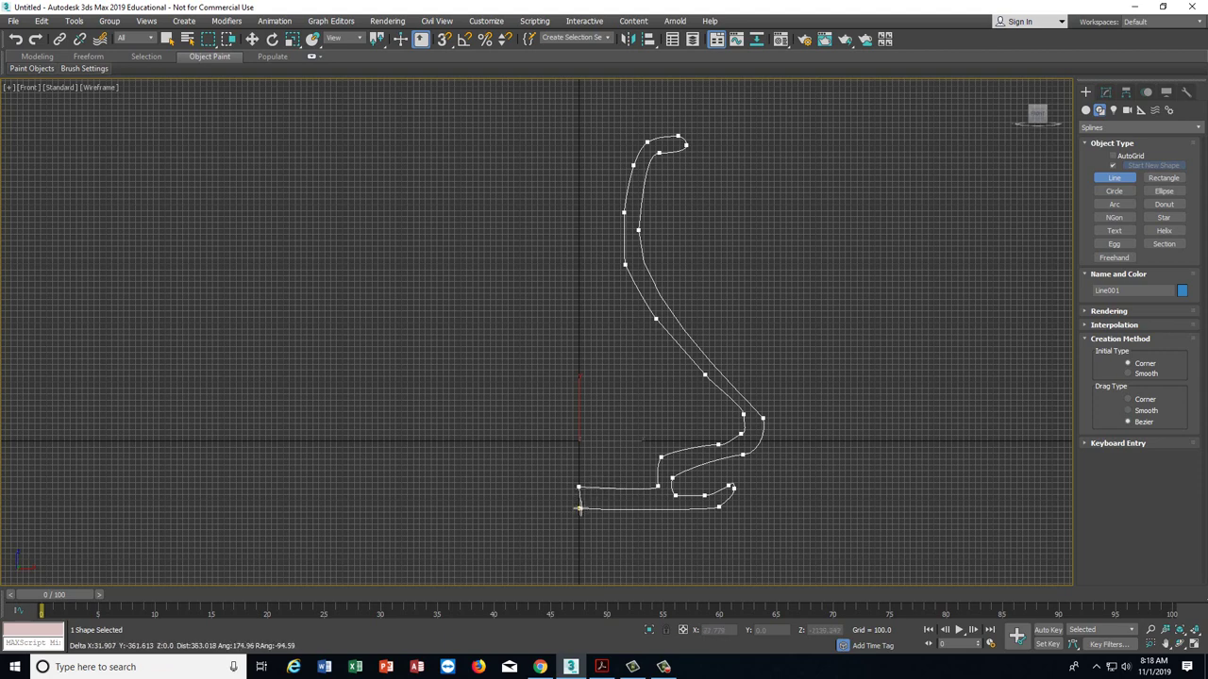
pyautogui.click(578, 509)
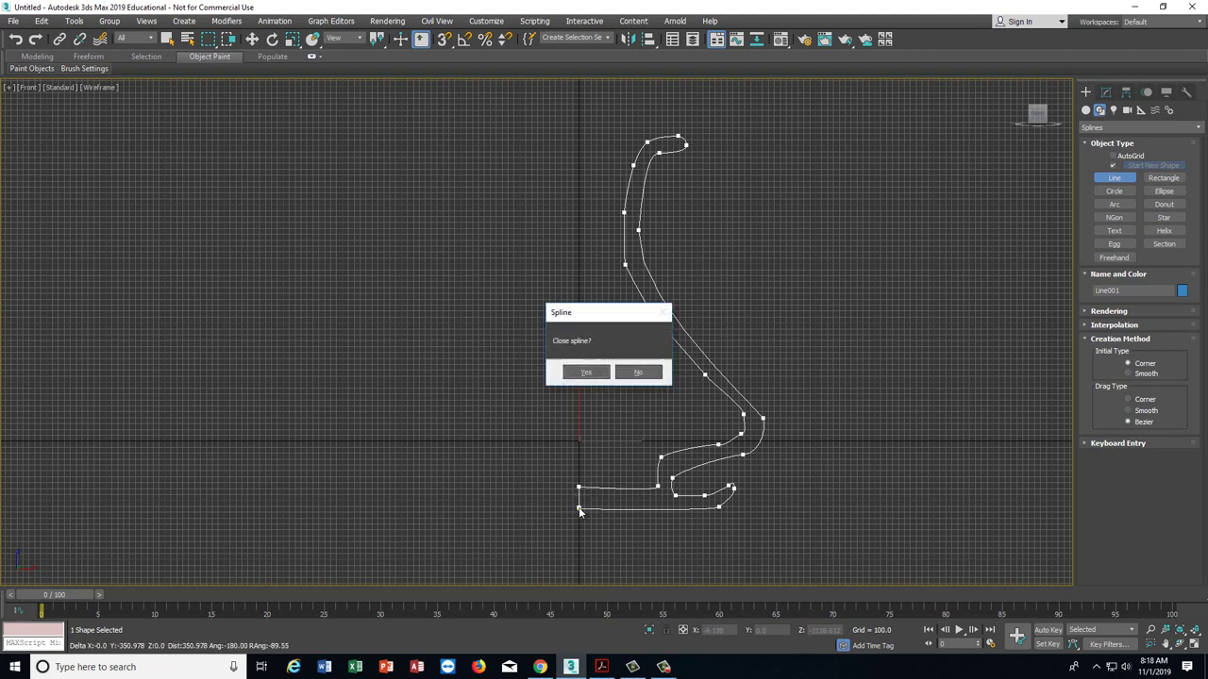
pyautogui.click(585, 372)
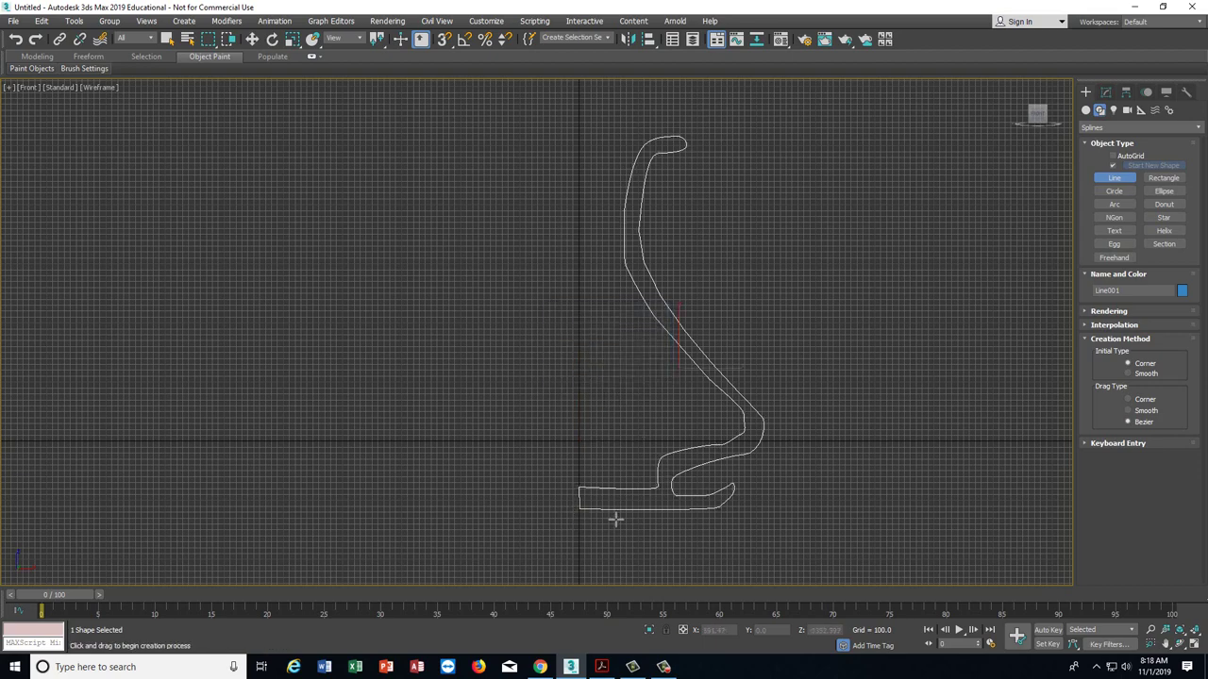
# - Apply a Lathe modifier to the closed vase profile and show the result in all four viewports
pyautogui.scroll(5, 614, 518)
pyautogui.scroll(-10, 482, 387)
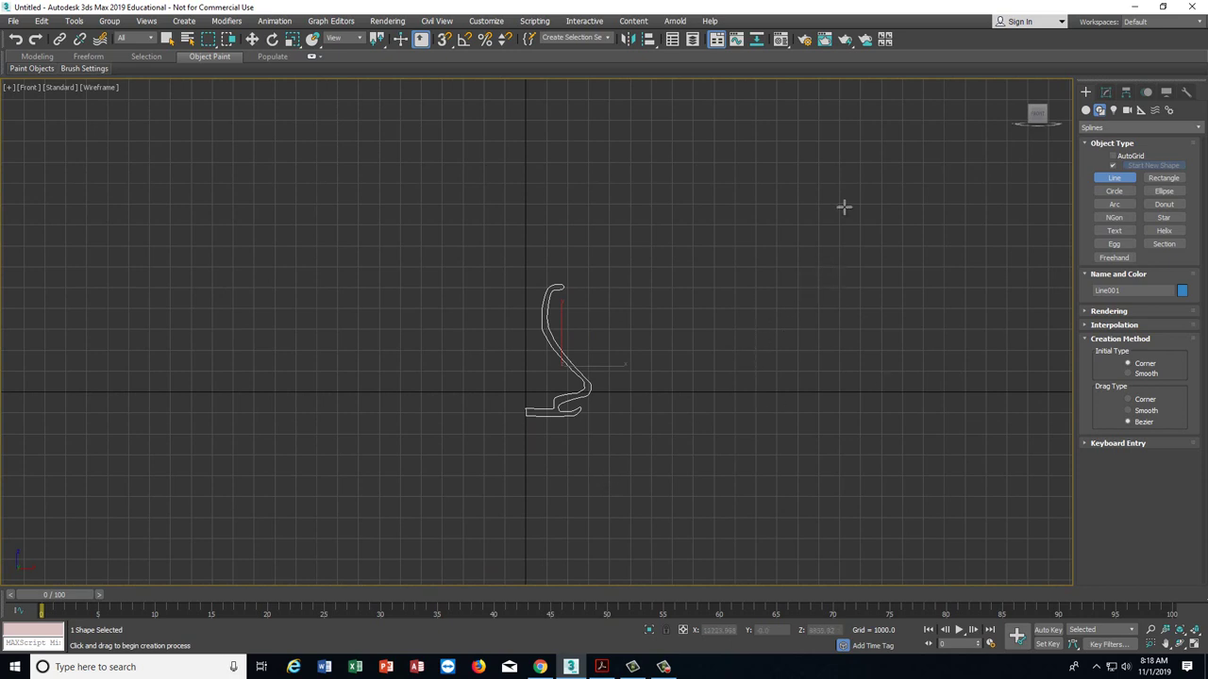
pyautogui.click(167, 39)
pyautogui.click(1106, 94)
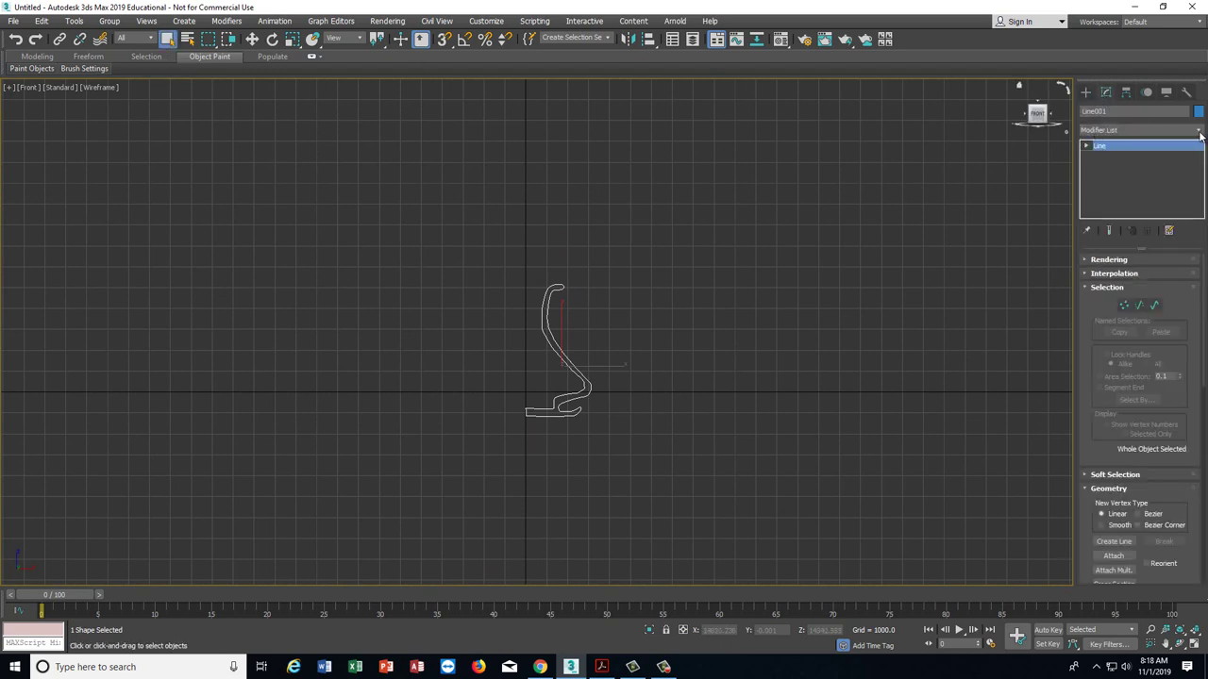
pyautogui.click(1199, 131)
pyautogui.moveTo(1200, 189); pyautogui.dragTo(1200, 285)
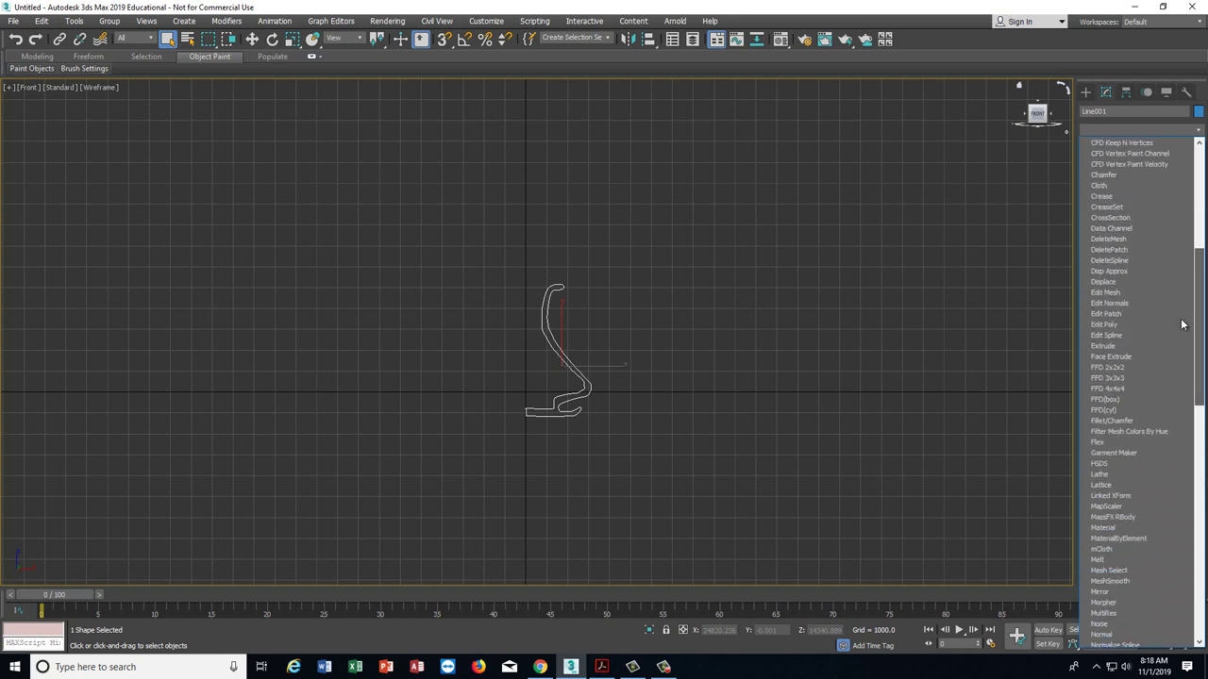
pyautogui.click(1104, 474)
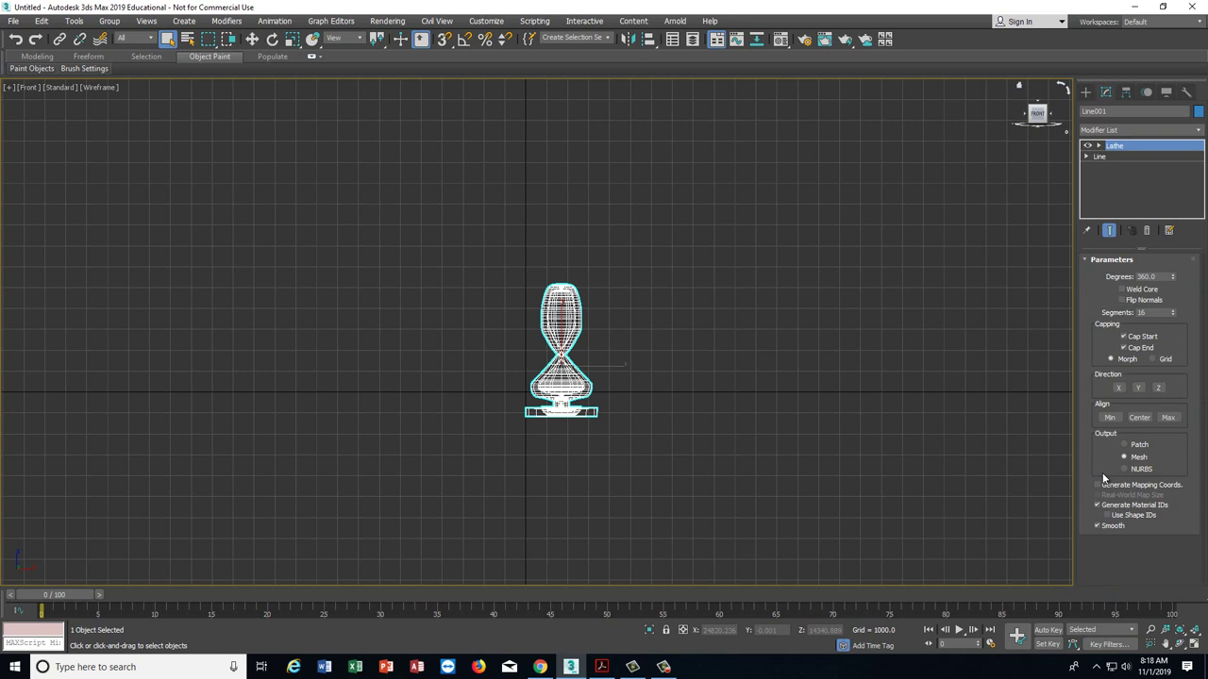
pyautogui.click(1196, 648)
pyautogui.scroll(-5, 922, 454)
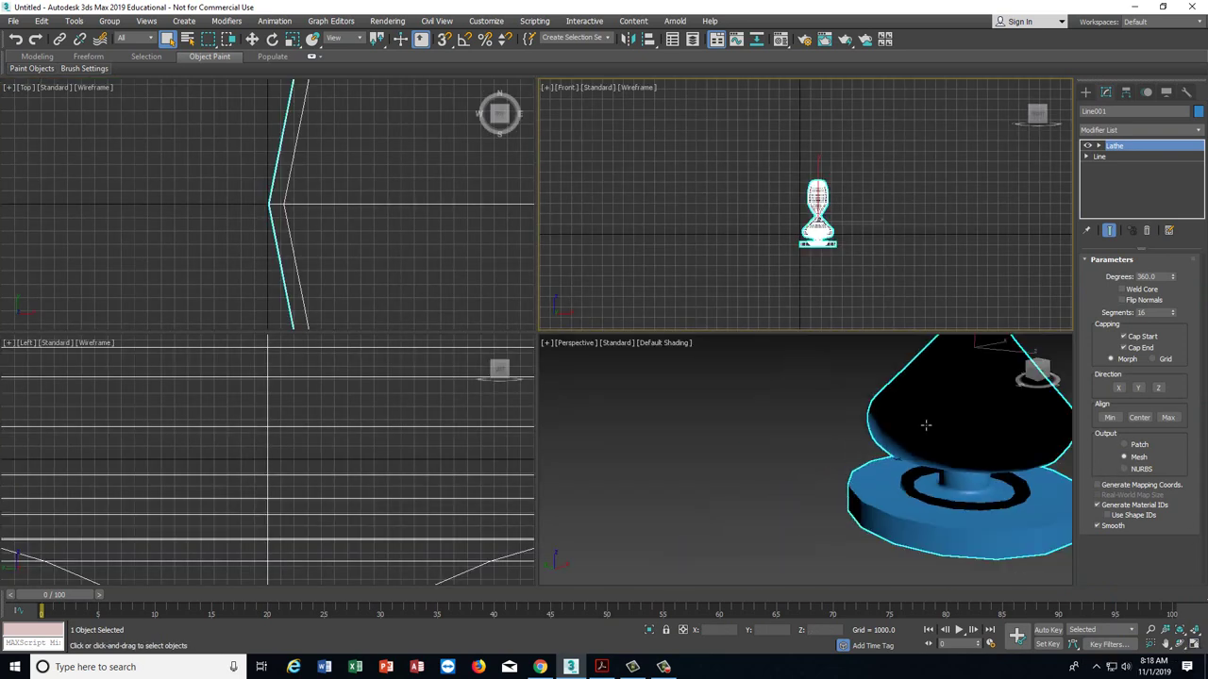
pyautogui.moveTo(925, 424); pyautogui.dragTo(771, 476, button='middle')
pyautogui.scroll(-5, 829, 460)
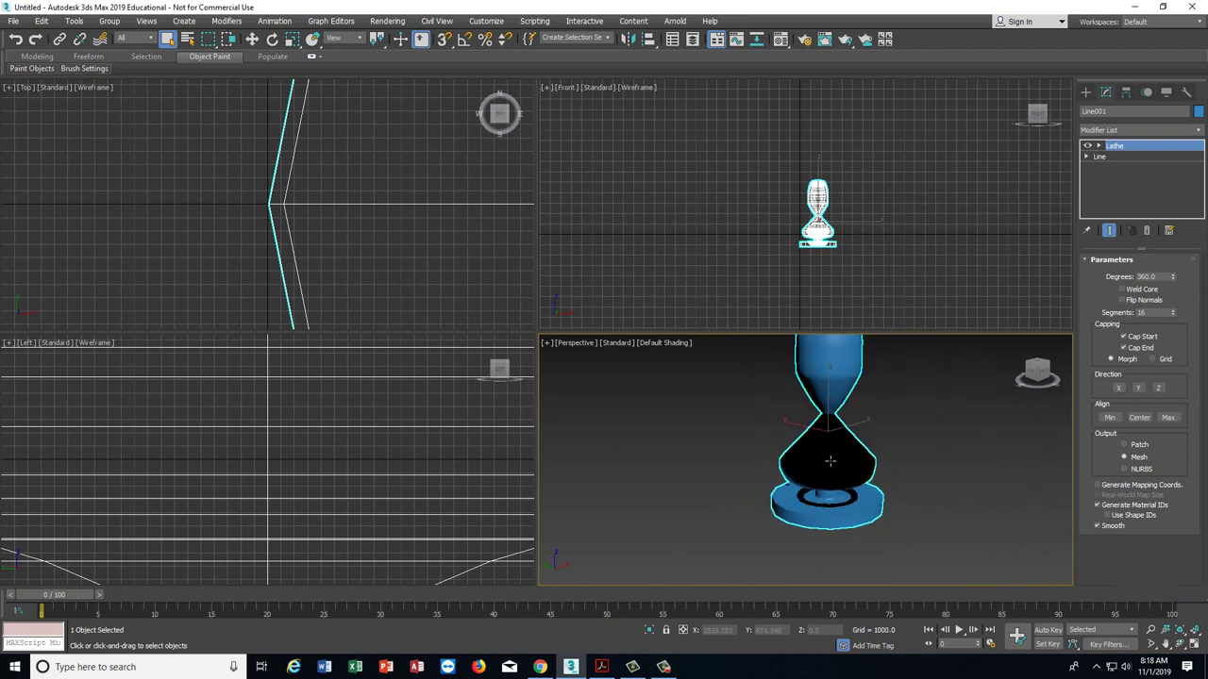
pyautogui.moveTo(827, 454); pyautogui.dragTo(812, 469, button='middle')
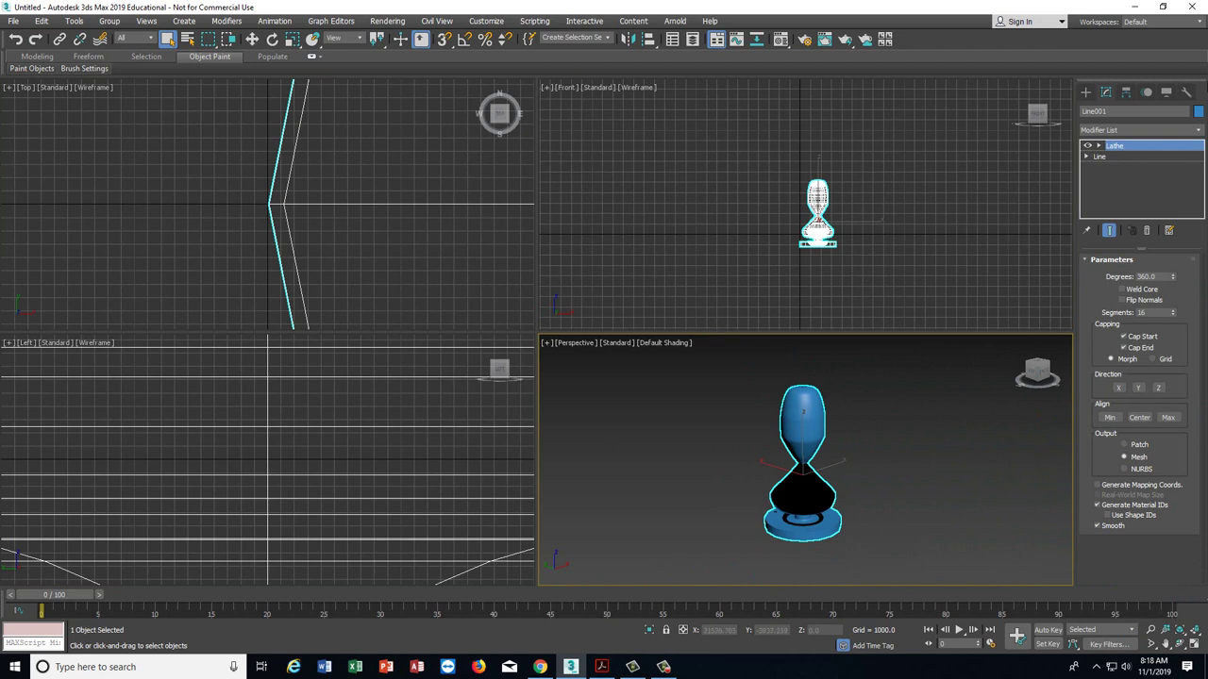
# - Try the X and Z directions for the Lathe axis and return it to Y
pyautogui.click(1119, 388)
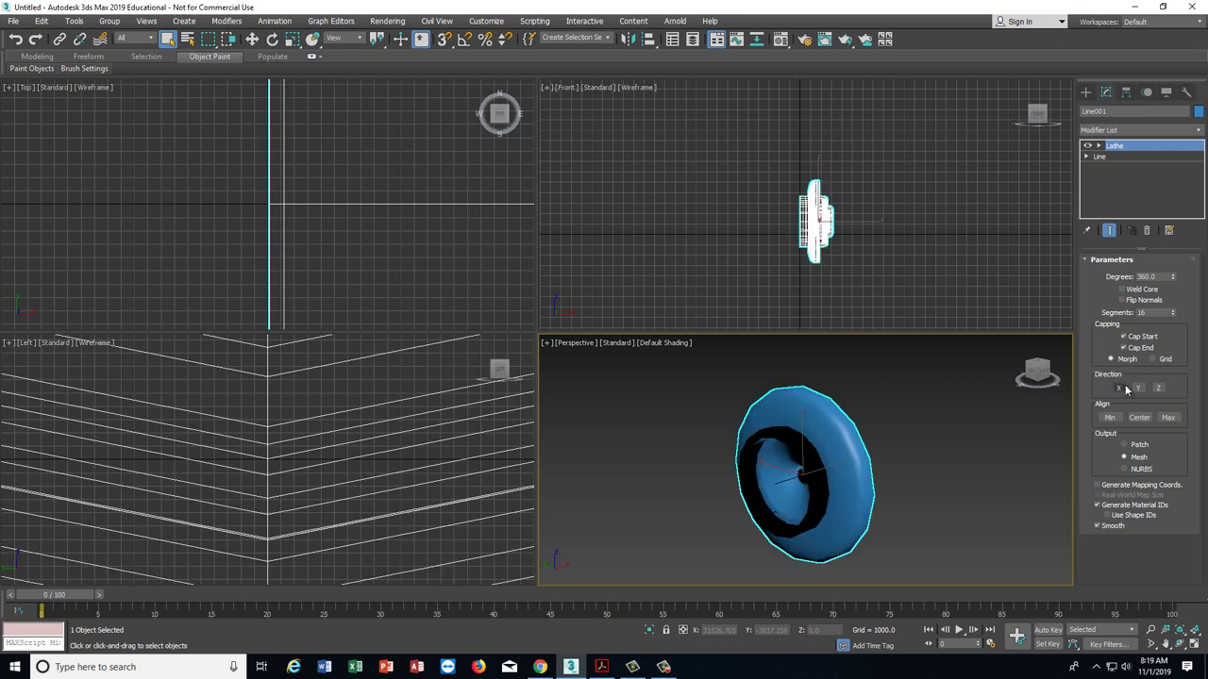
pyautogui.click(1139, 388)
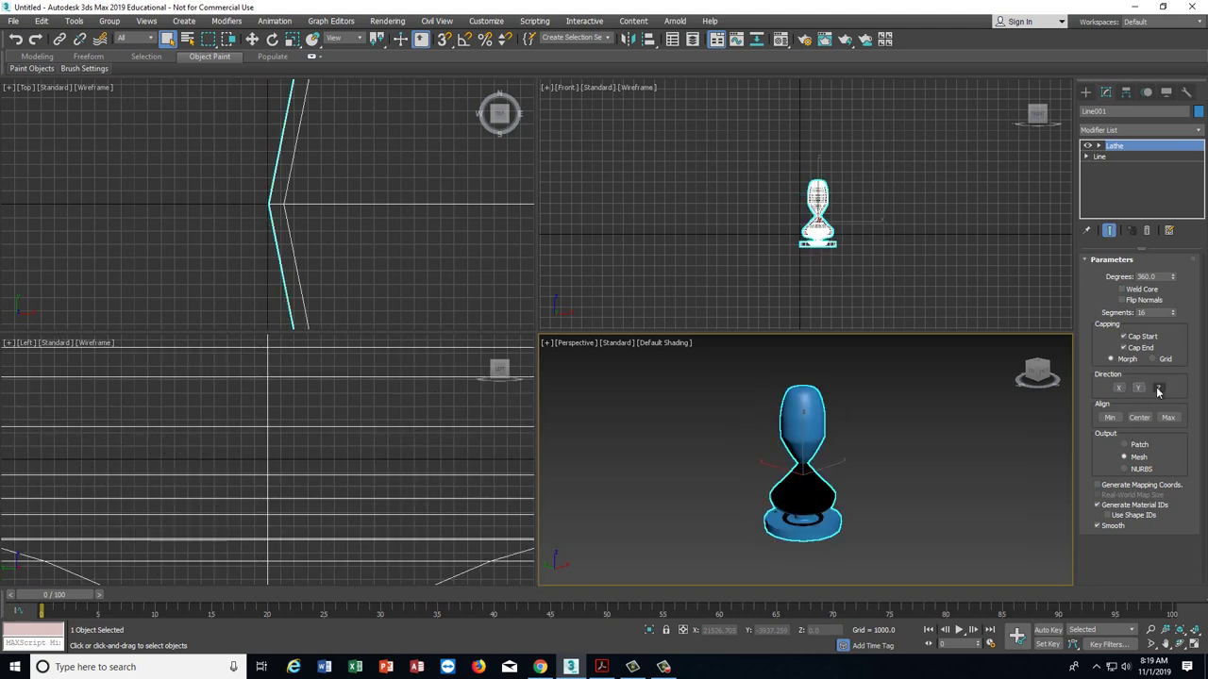
pyautogui.click(1160, 388)
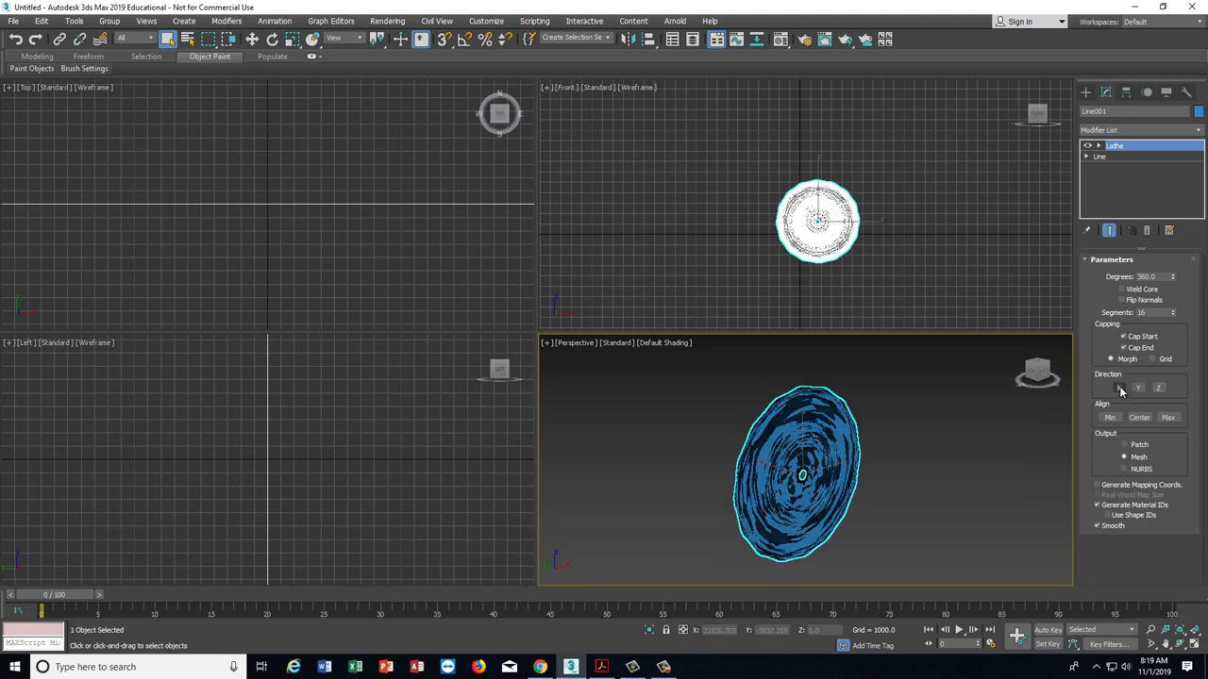
pyautogui.click(1120, 389)
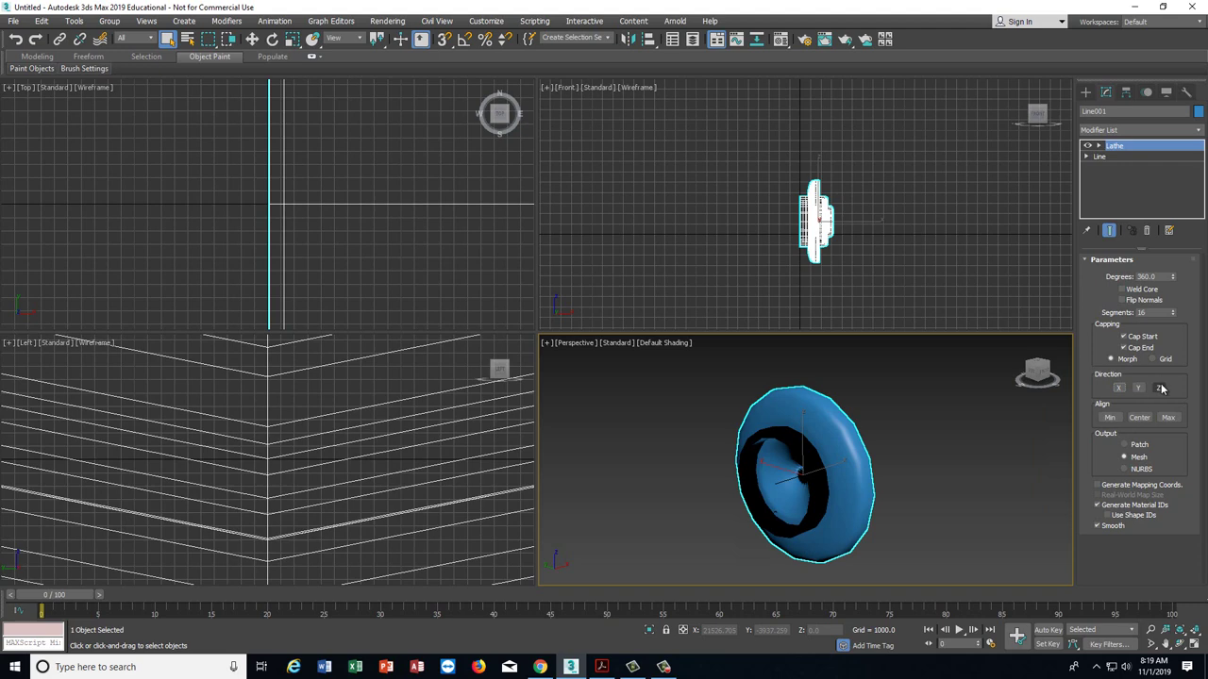
pyautogui.click(1158, 388)
pyautogui.click(1140, 388)
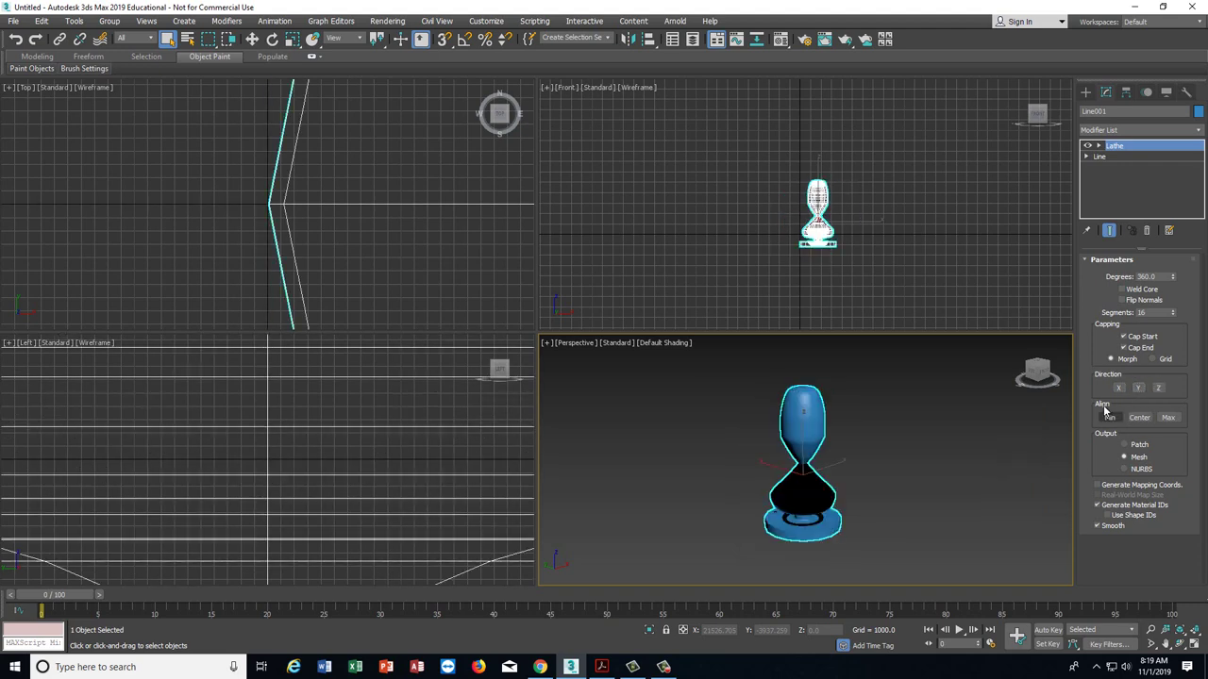
# - Compare the Lathe's Min, Center and Max alignments and set the vase's alignment to Min
pyautogui.click(1110, 418)
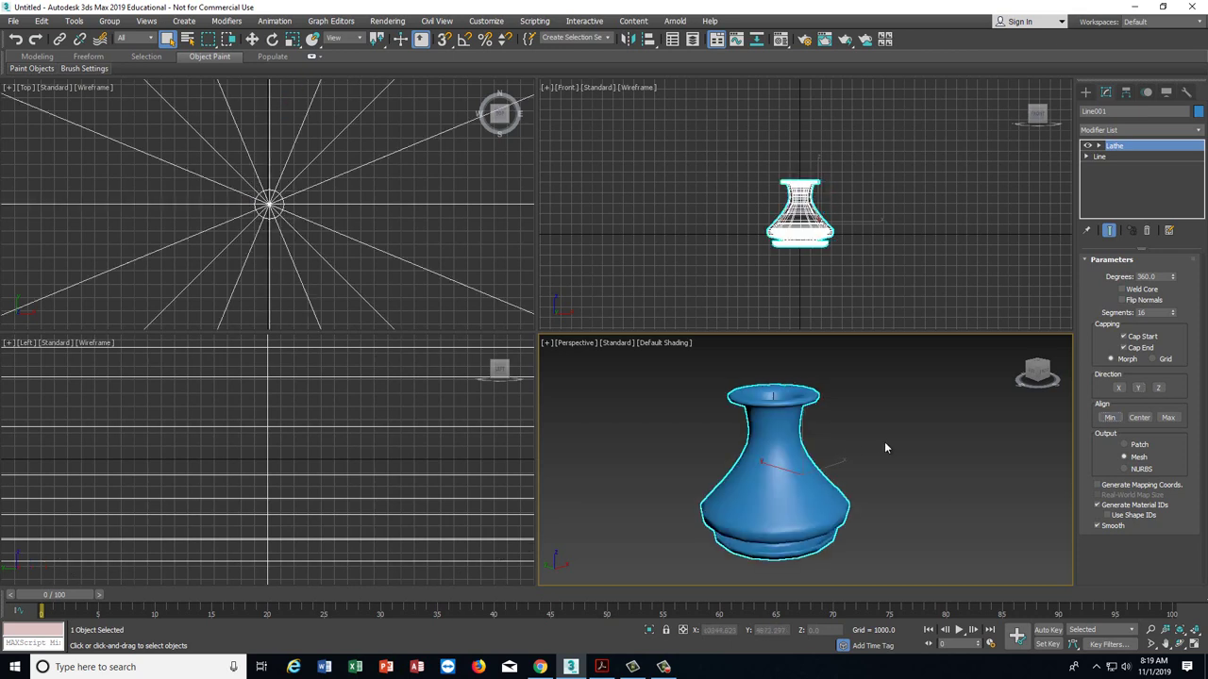
pyautogui.click(1140, 418)
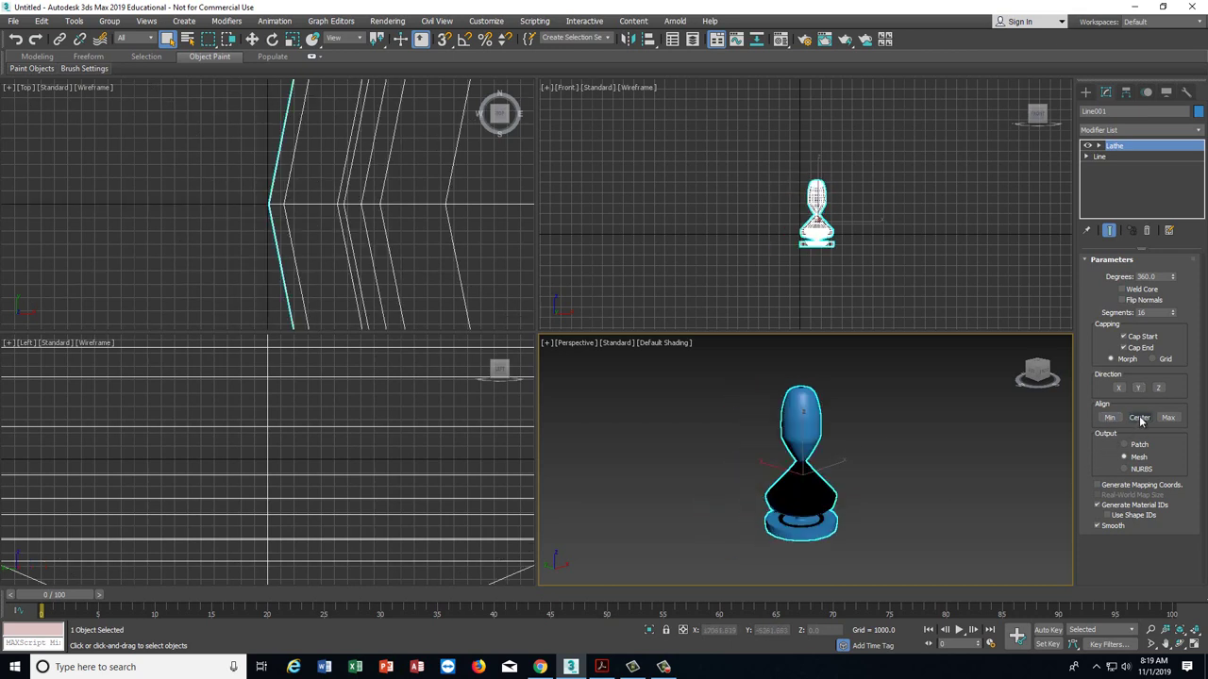
pyautogui.click(1168, 418)
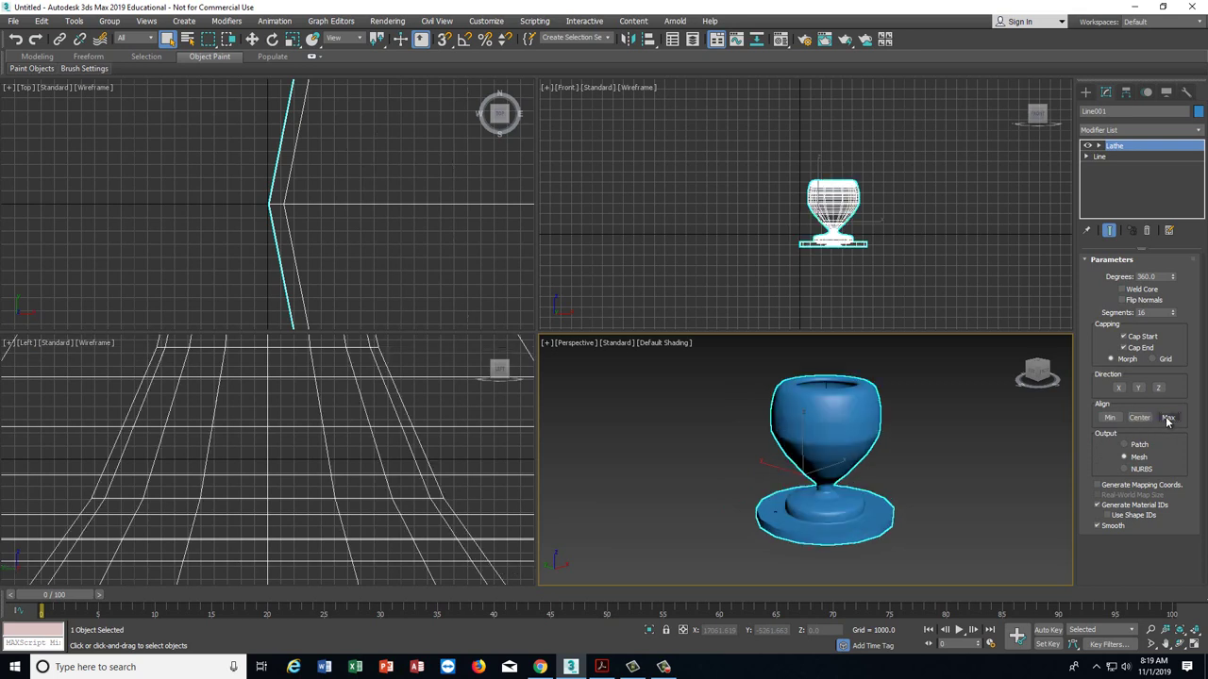
pyautogui.click(1110, 418)
pyautogui.moveTo(974, 430); pyautogui.dragTo(946, 435, button='middle')
pyautogui.moveTo(1034, 371); pyautogui.dragTo(1047, 364)
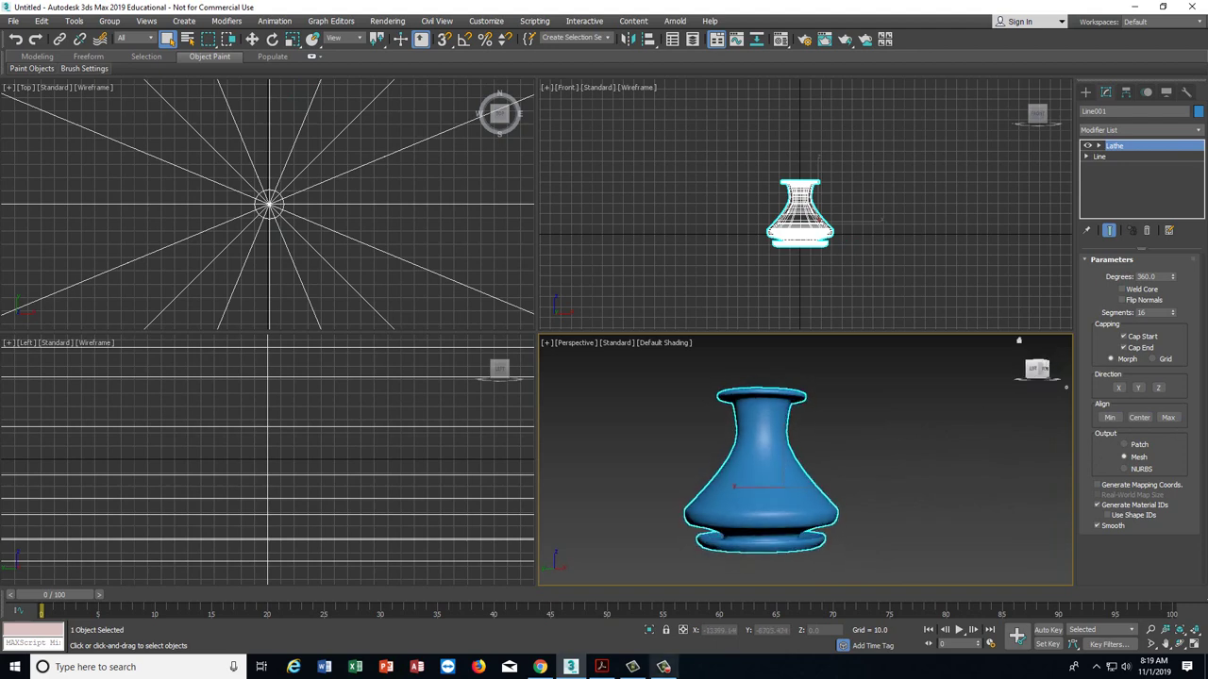
# - Following the reference PDF, scale the vase uniformly to about 114 percent and stretch its height to about 148 percent
pyautogui.click(602, 667)
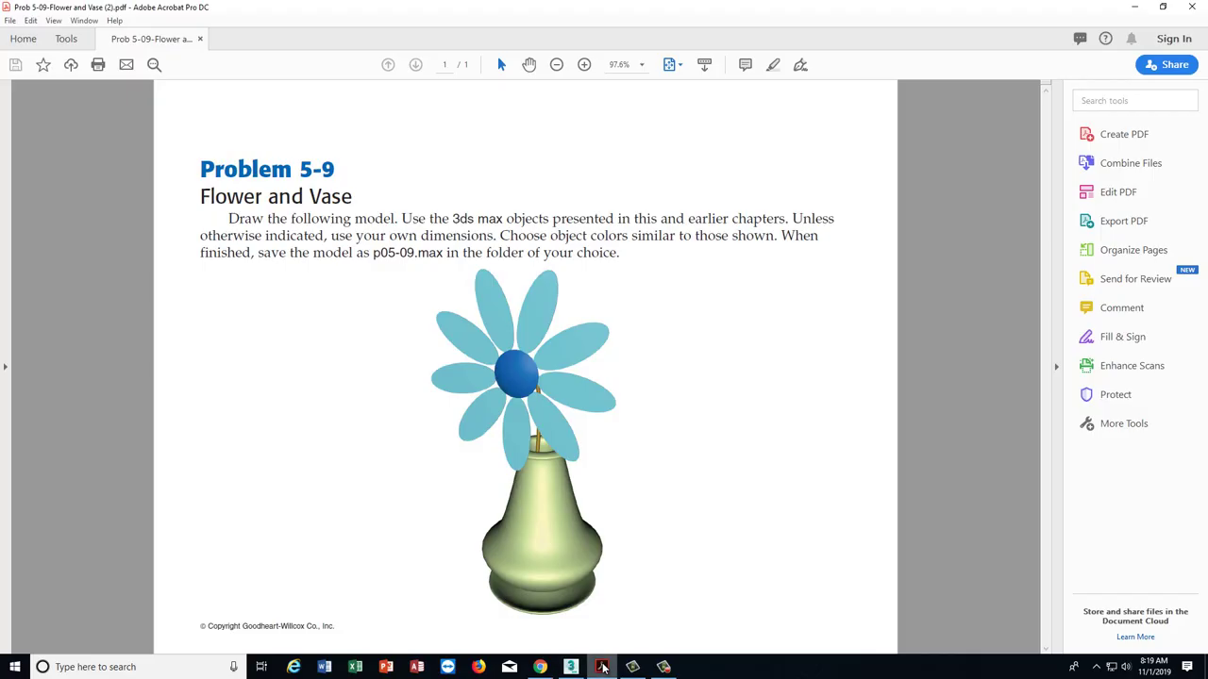
pyautogui.click(602, 667)
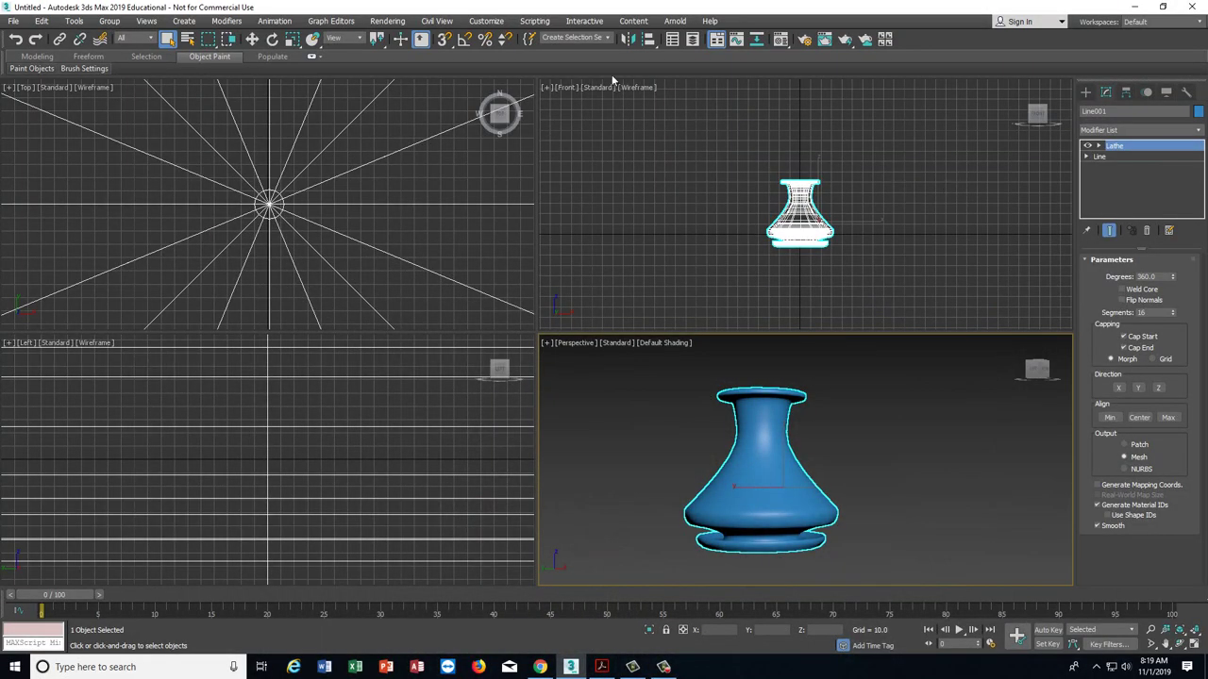
pyautogui.click(292, 39)
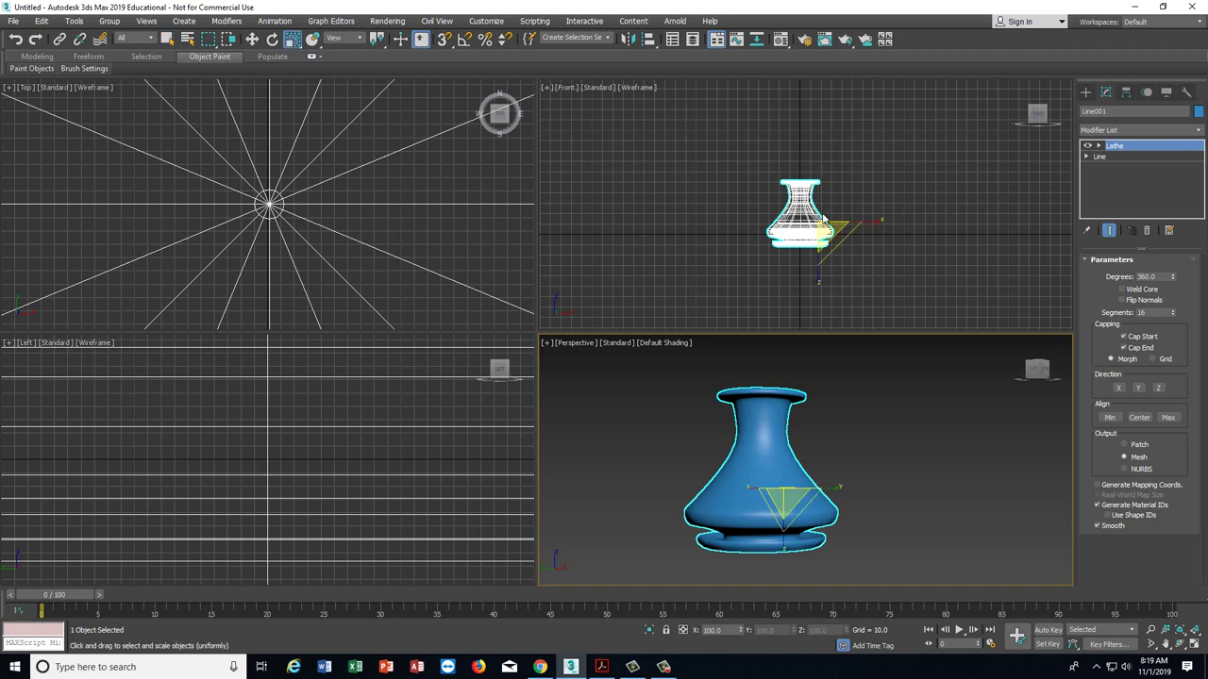
pyautogui.moveTo(823, 221); pyautogui.dragTo(821, 211)
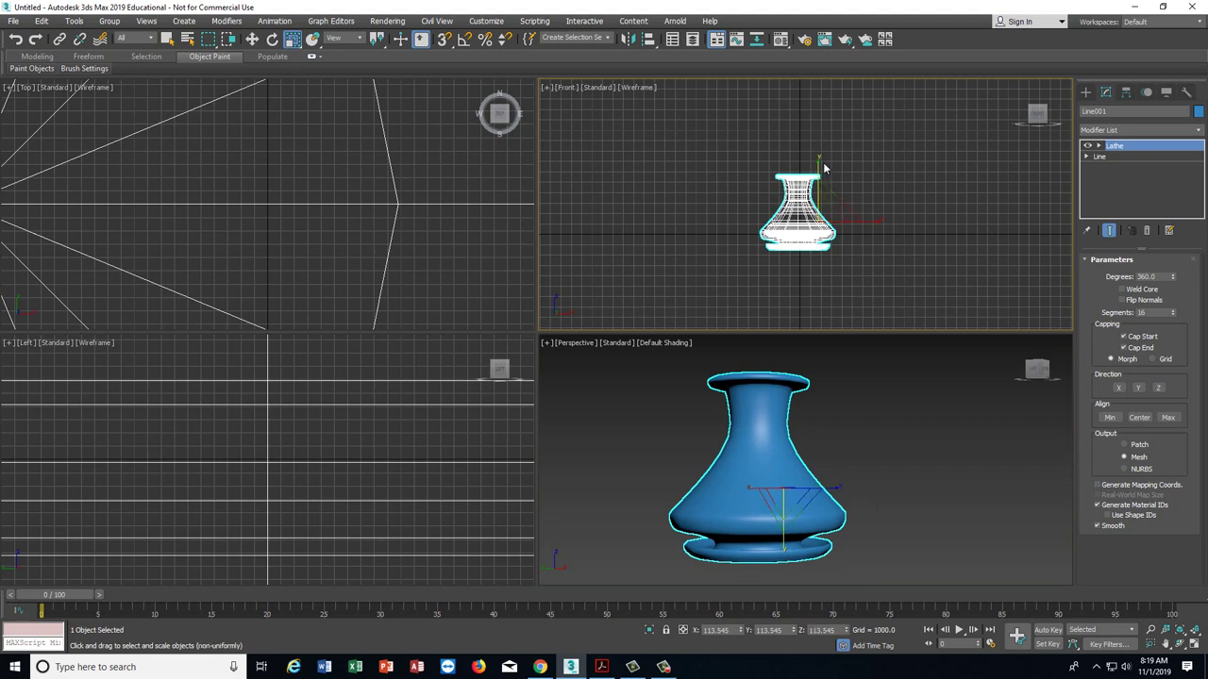
pyautogui.moveTo(819, 162); pyautogui.dragTo(819, 149)
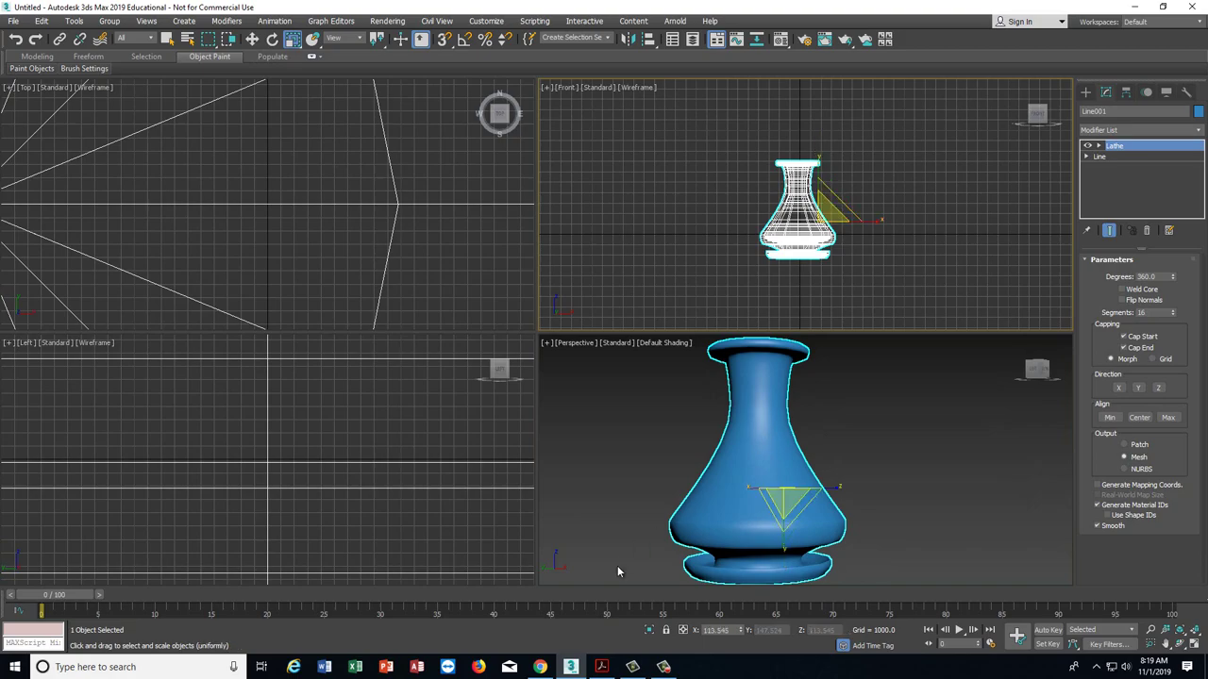
pyautogui.click(602, 667)
pyautogui.click(601, 667)
pyautogui.click(169, 40)
pyautogui.scroll(2, 938, 397)
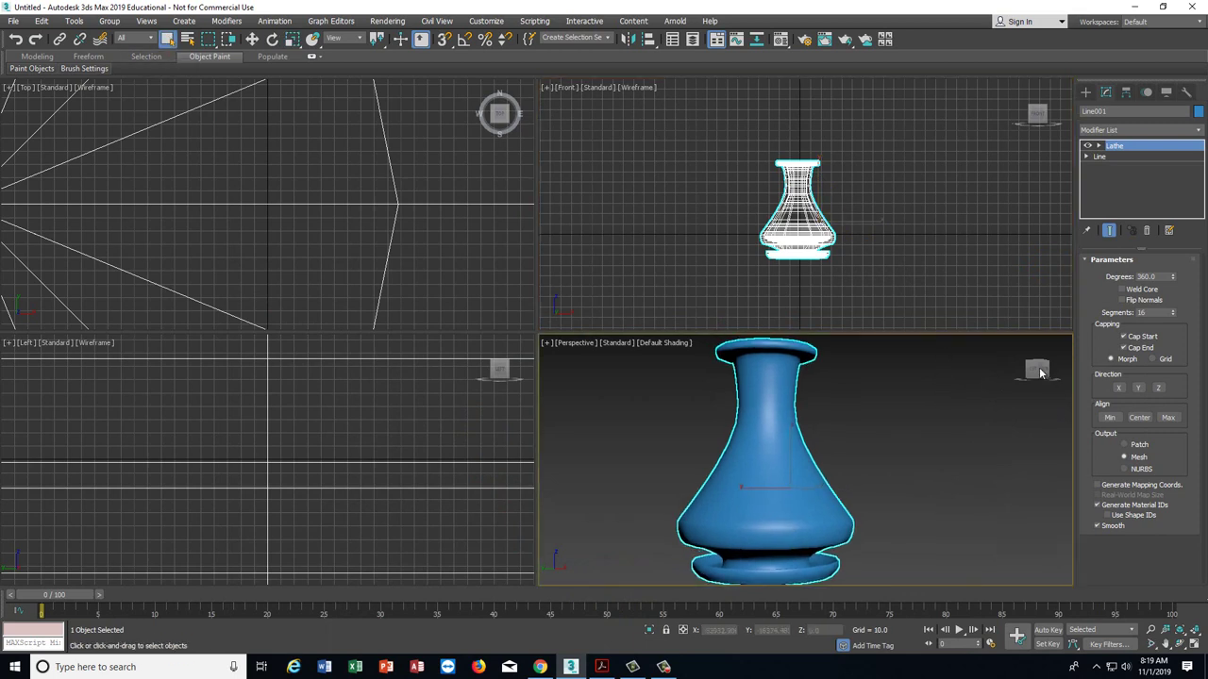
pyautogui.scroll(-2, 902, 426)
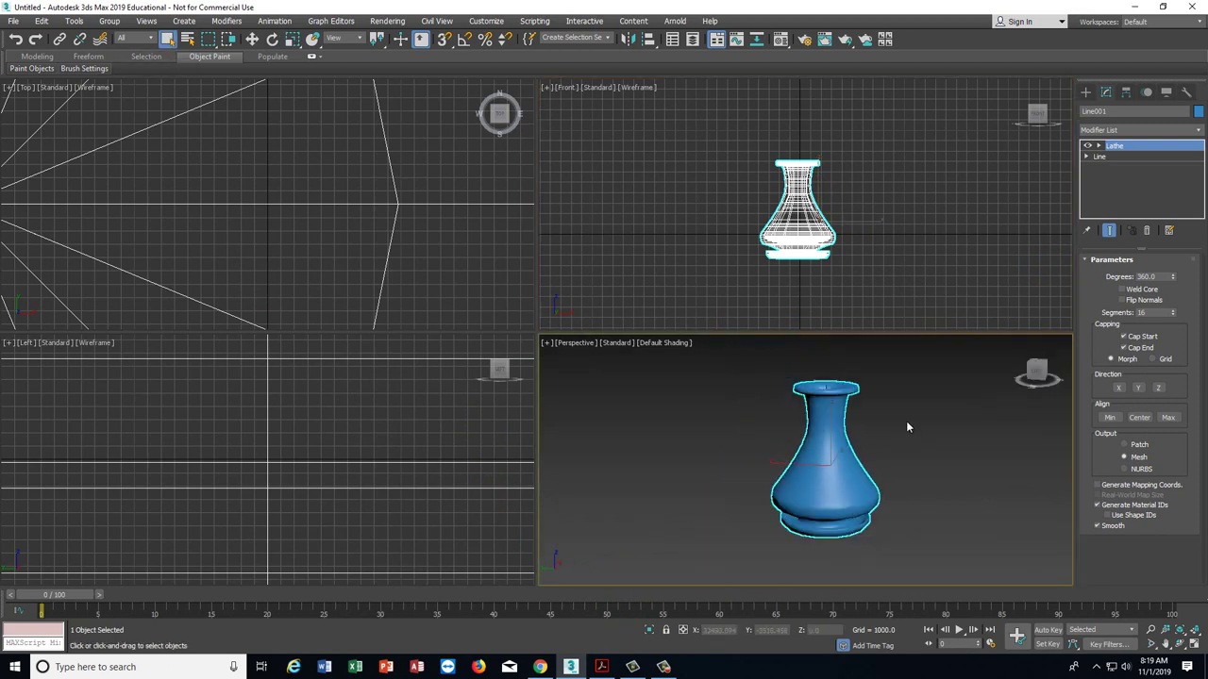
pyautogui.moveTo(906, 421); pyautogui.dragTo(850, 443, button='middle')
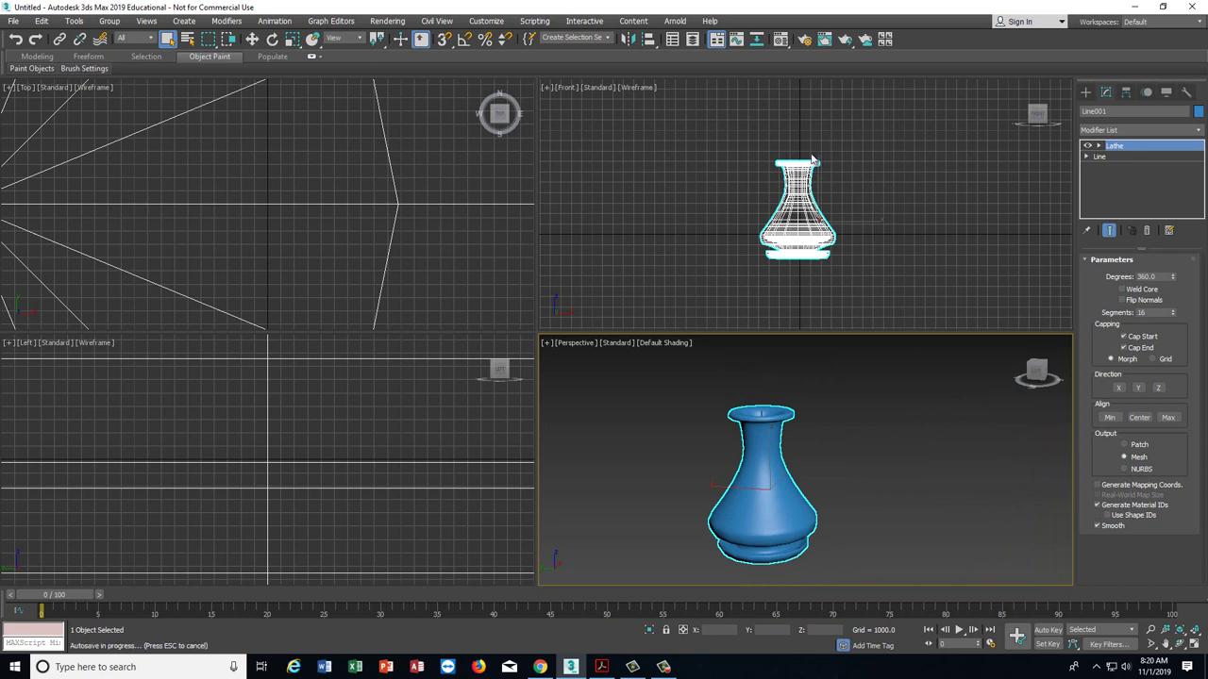
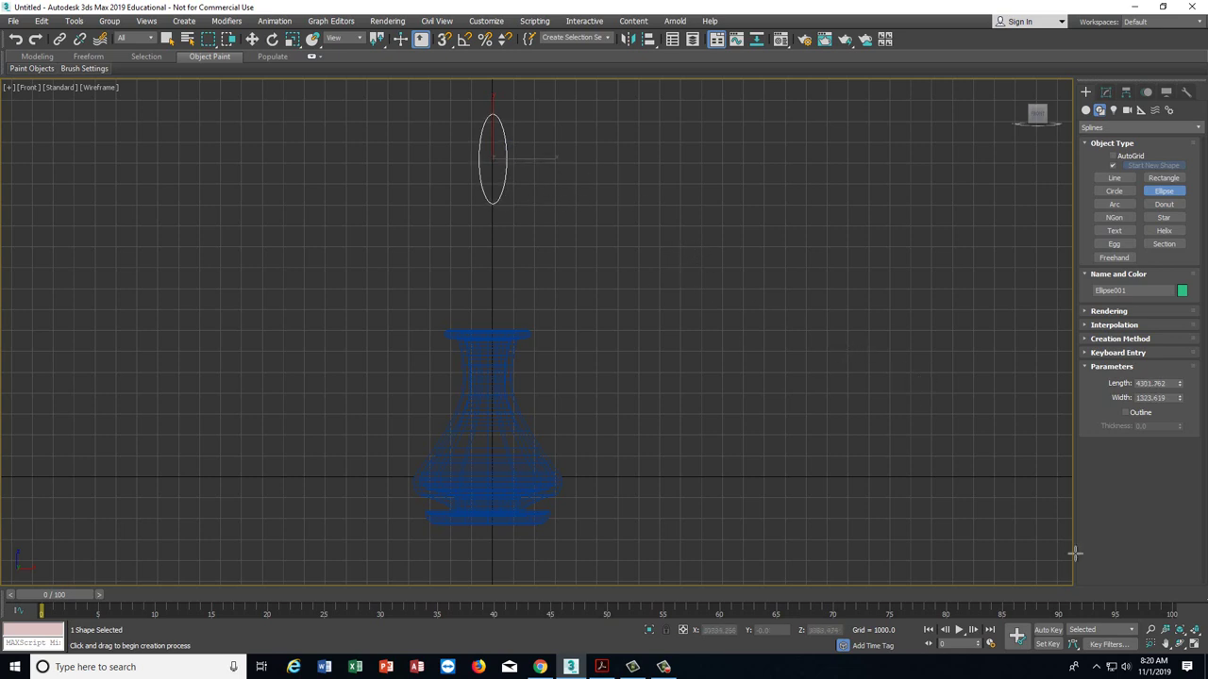
# - Extrude the petal ellipse above the vase with an amount of 0.2
pyautogui.click(1192, 644)
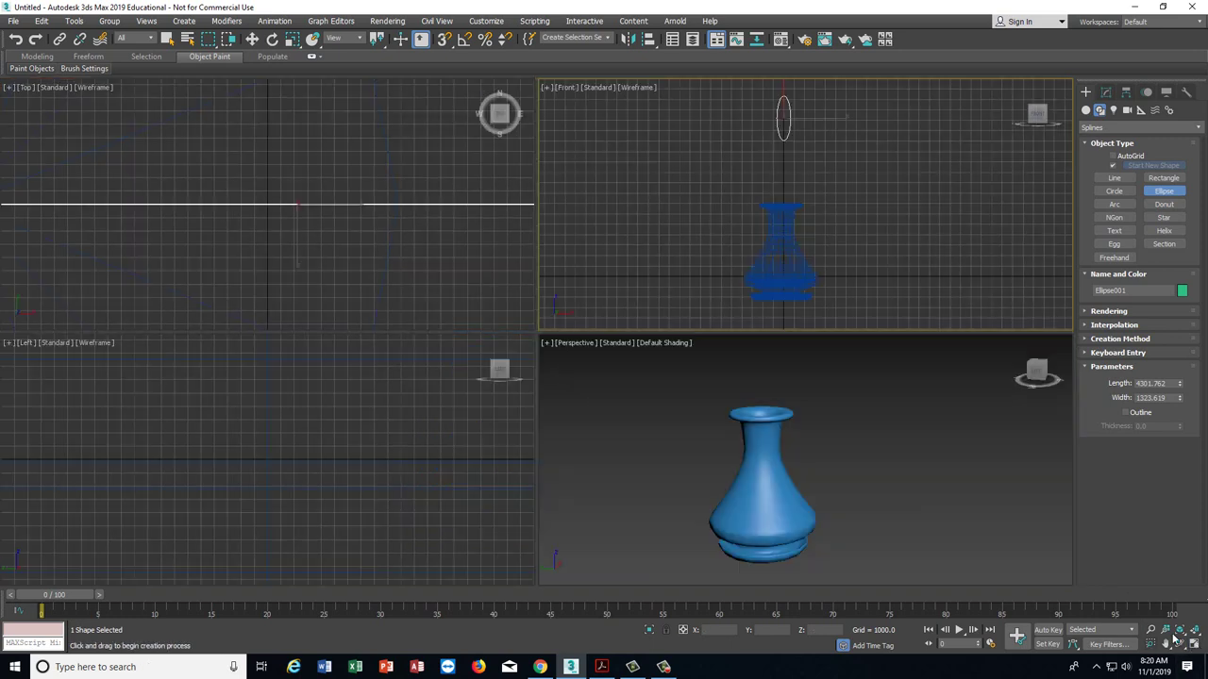
pyautogui.scroll(2, 915, 501)
pyautogui.scroll(-3, 915, 501)
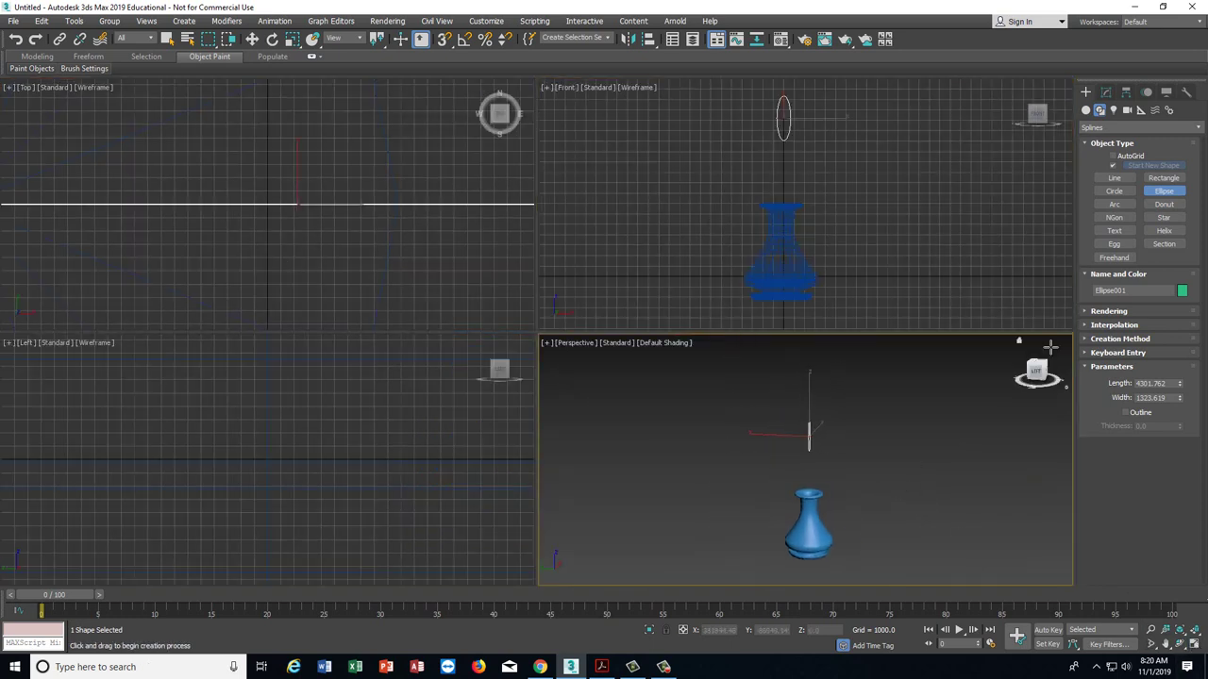
pyautogui.click(1010, 366)
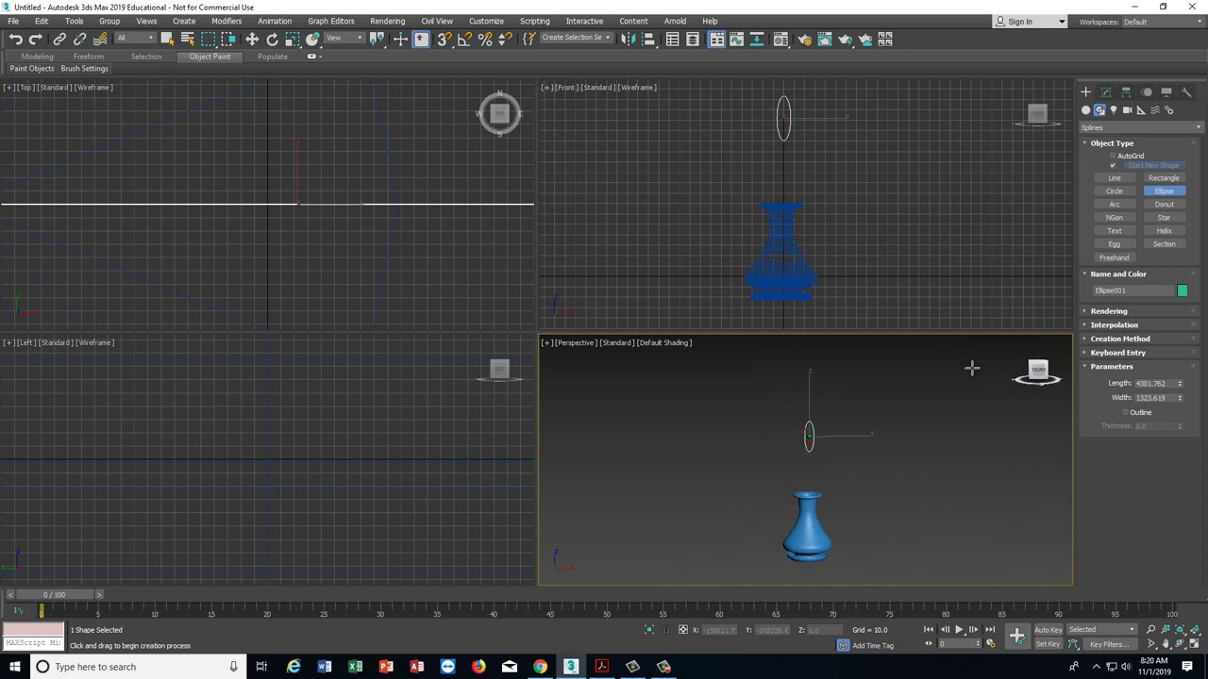
pyautogui.moveTo(1036, 368); pyautogui.dragTo(987, 367)
pyautogui.scroll(2, 842, 467)
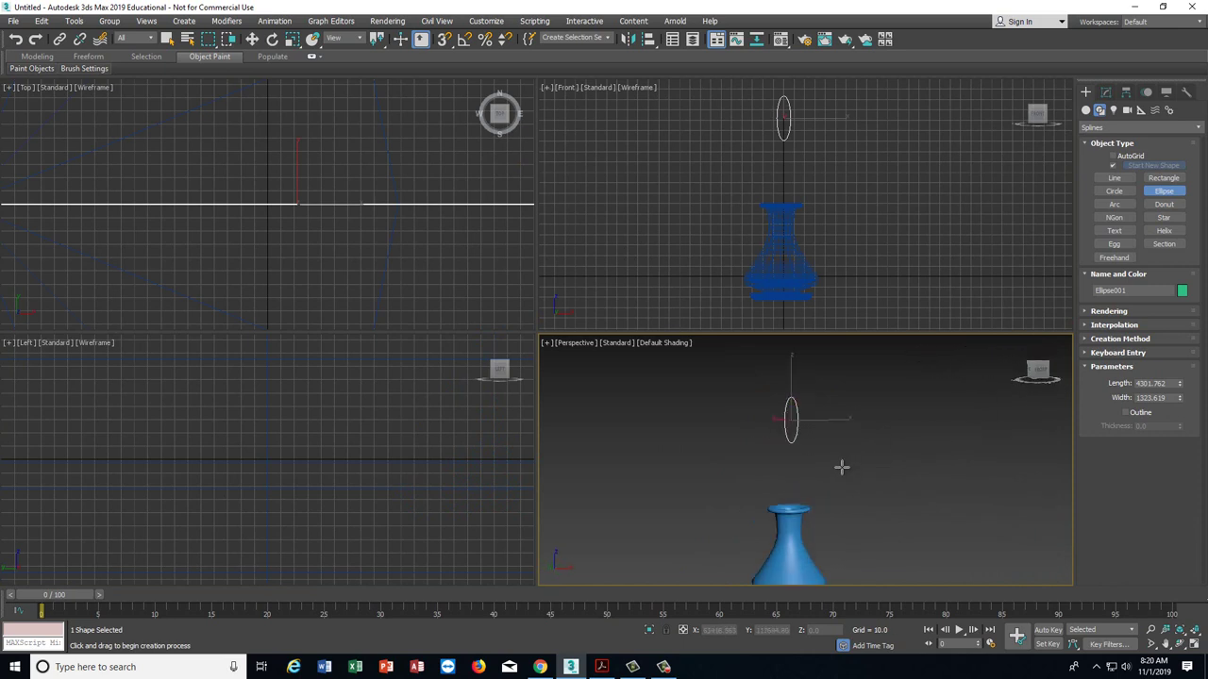
pyautogui.click(1107, 90)
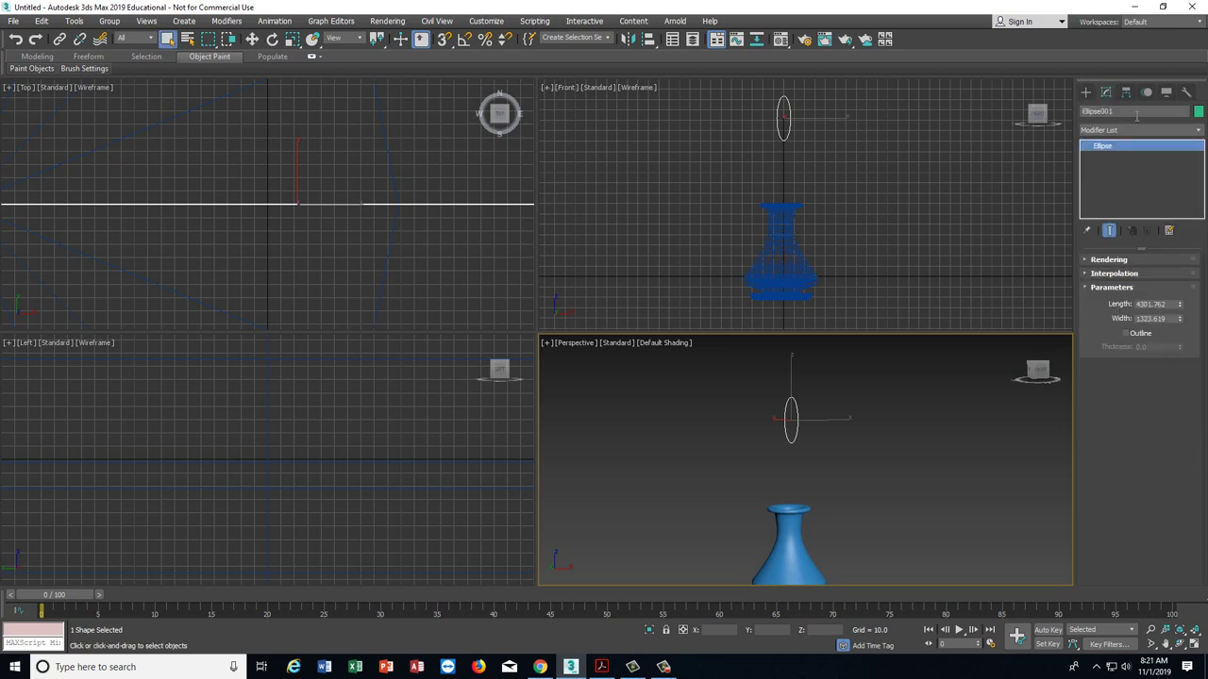
pyautogui.click(1197, 130)
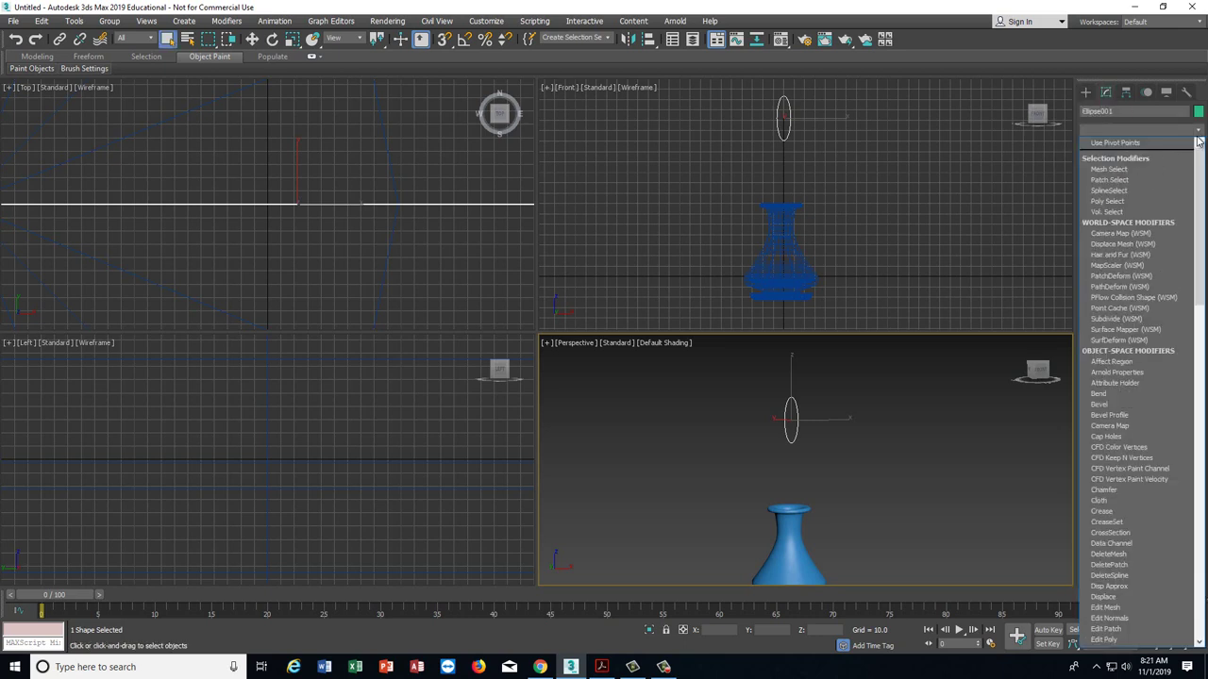
pyautogui.scroll(-2, 1145, 609)
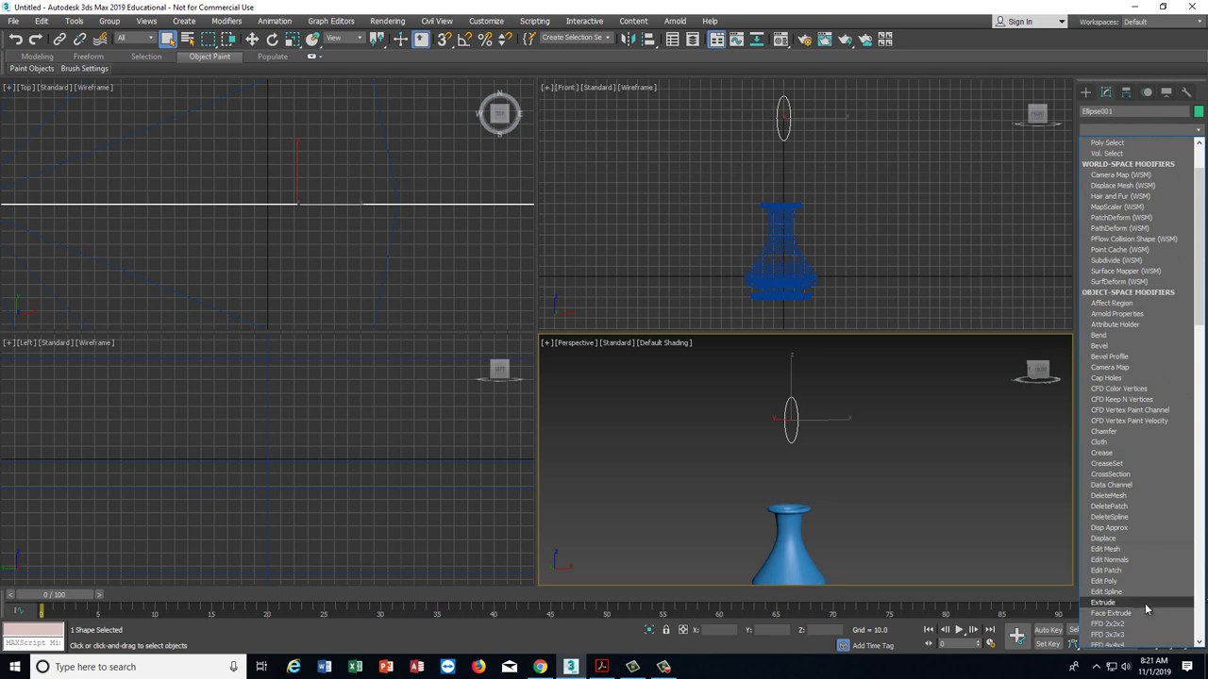
pyautogui.click(1106, 602)
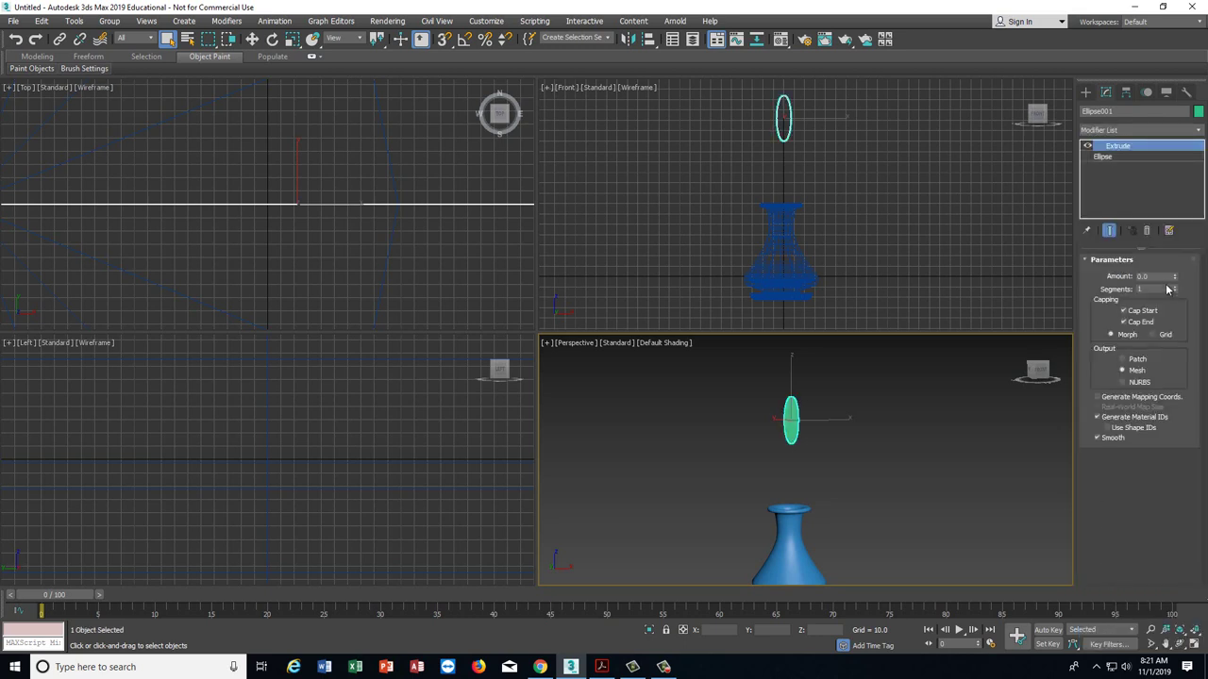
pyautogui.moveTo(1151, 277); pyautogui.dragTo(1102, 280)
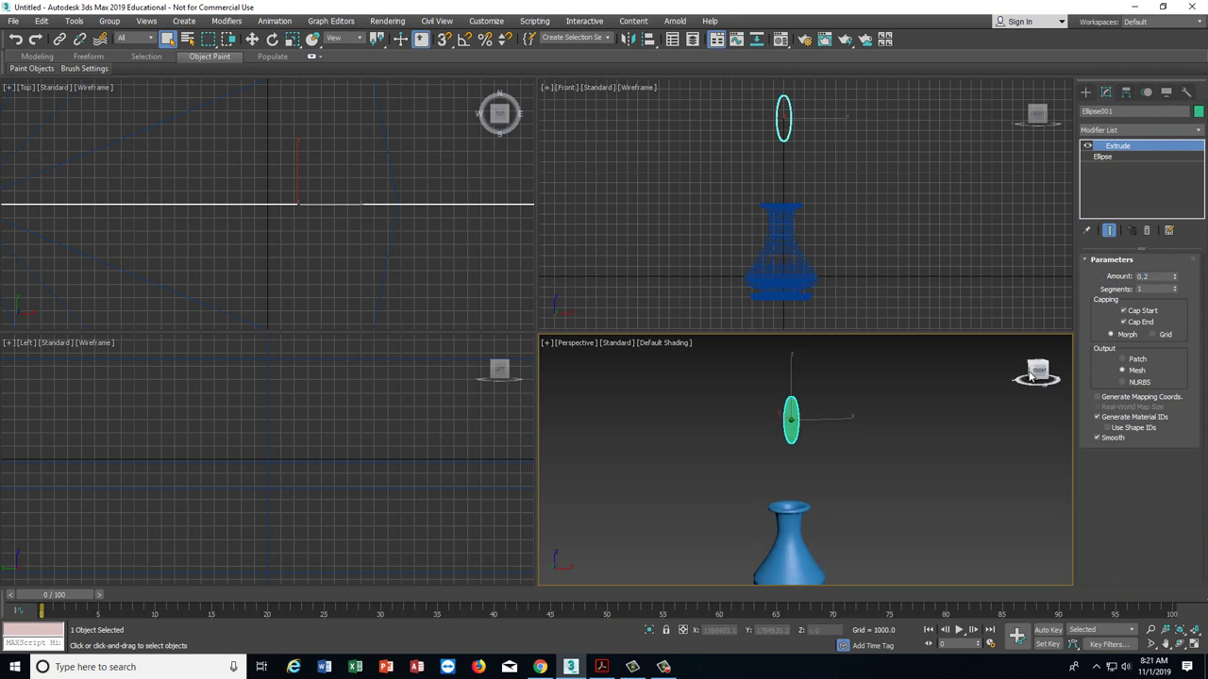
pyautogui.moveTo(1037, 373); pyautogui.dragTo(979, 368)
pyautogui.scroll(-3, 886, 410)
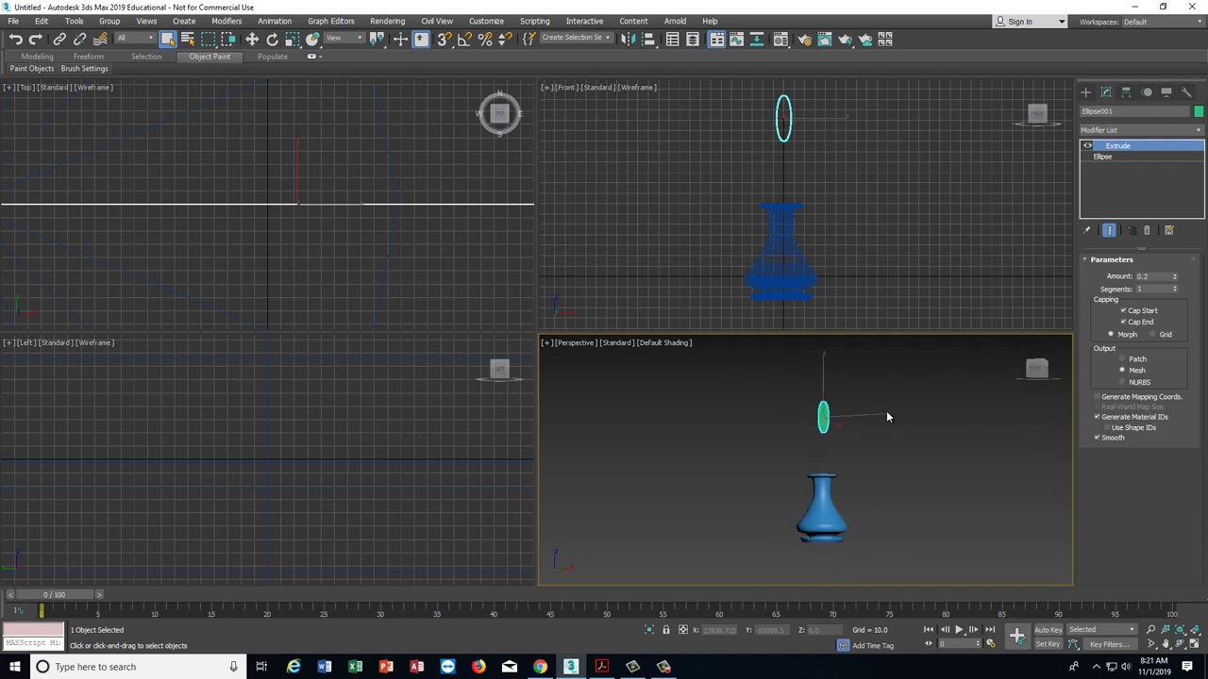
# - Move only the pivot of the extruded petal ellipse straight down in the front view, to a point just below the petal's lower end
pyautogui.moveTo(818, 202); pyautogui.dragTo(805, 208, button='middle')
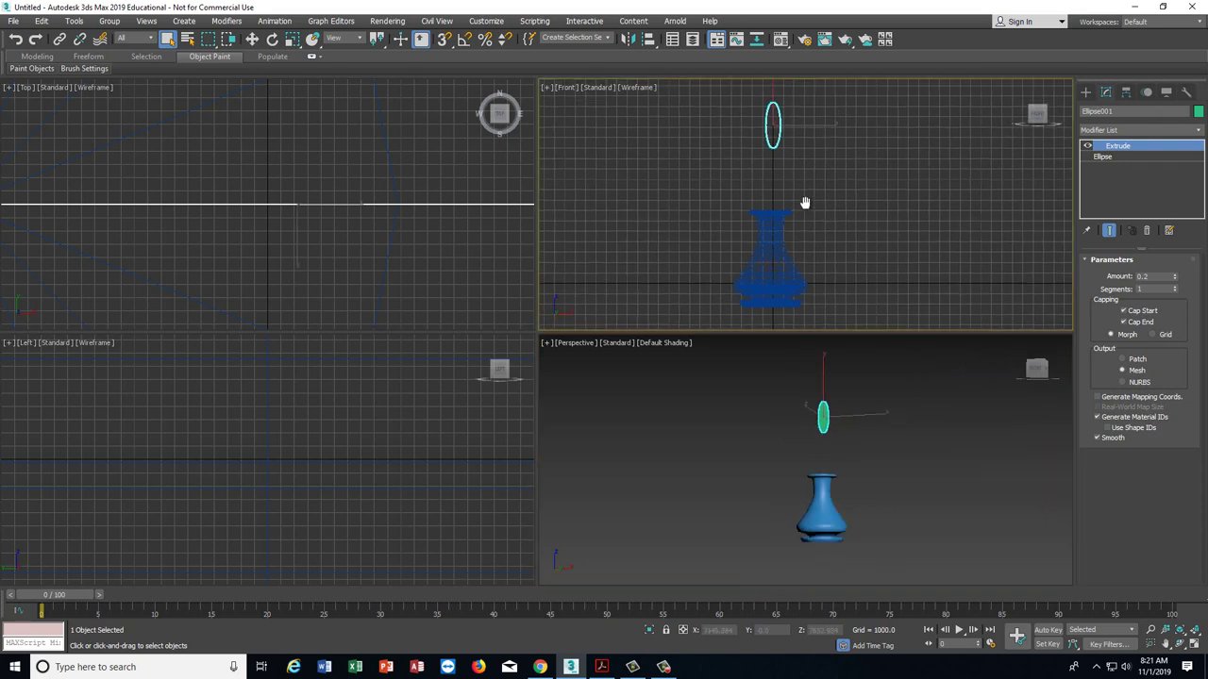
pyautogui.click(1195, 642)
pyautogui.moveTo(632, 328)
pyautogui.mouseDown(button='middle')
pyautogui.moveTo(637, 311)
pyautogui.moveTo(619, 329)
pyautogui.mouseUp(button='middle')
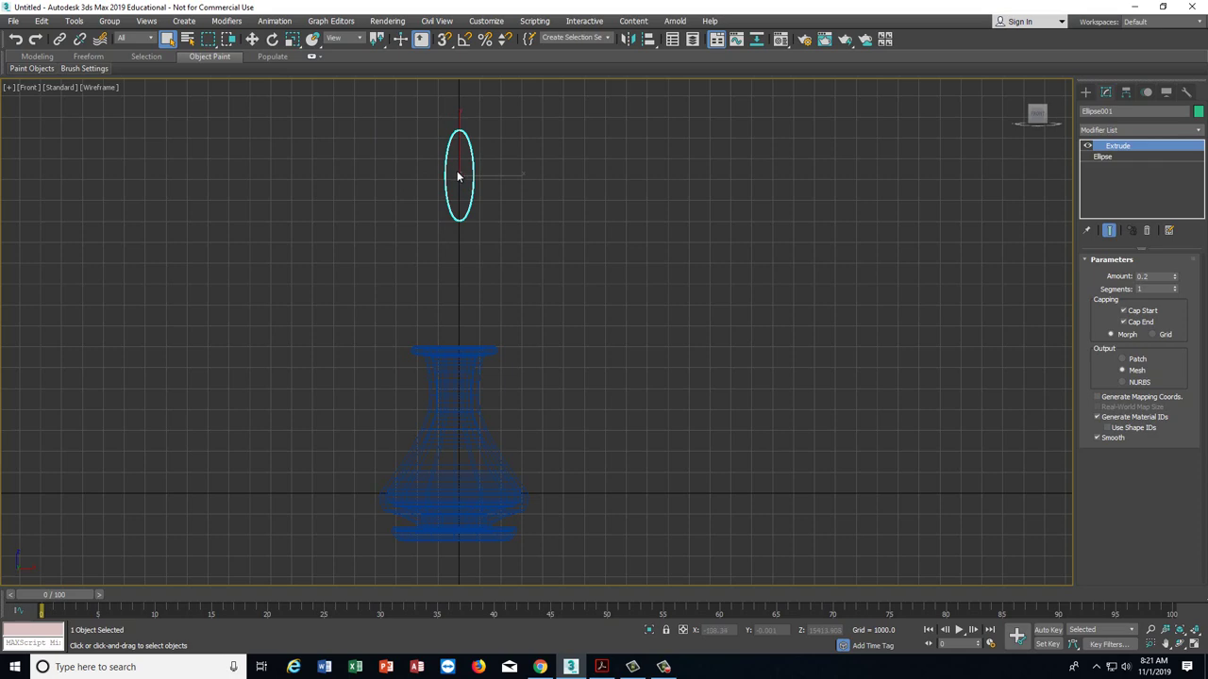
pyautogui.click(252, 39)
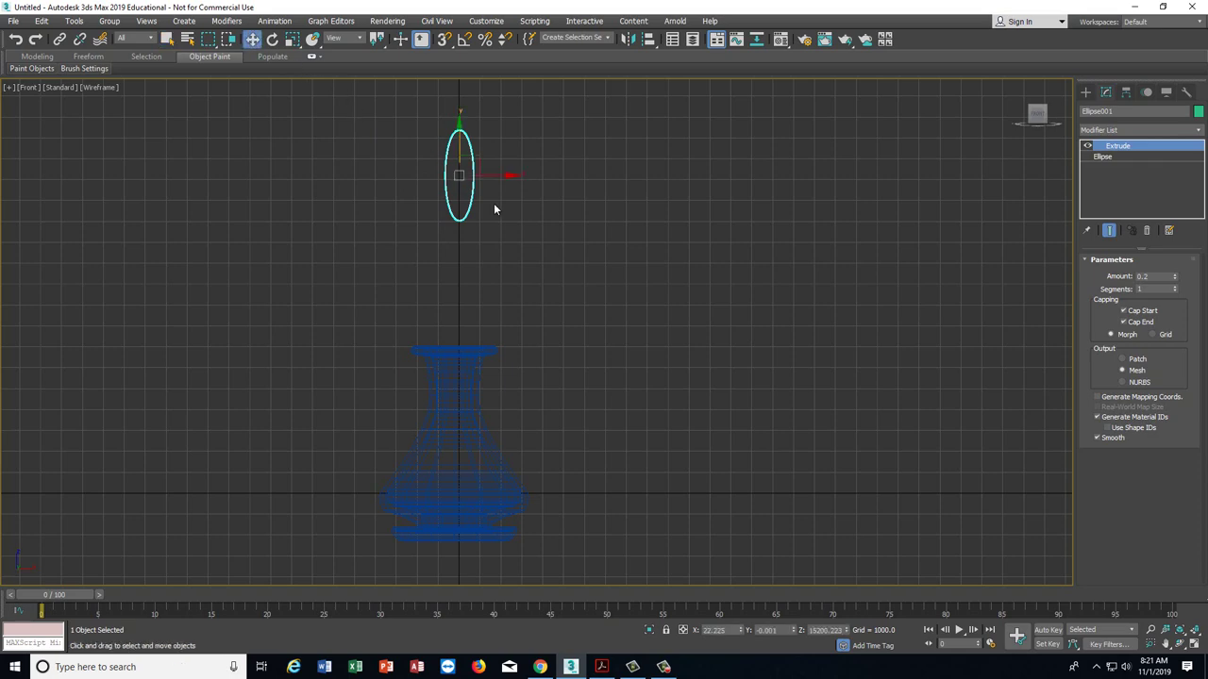
pyautogui.scroll(4, 459, 179)
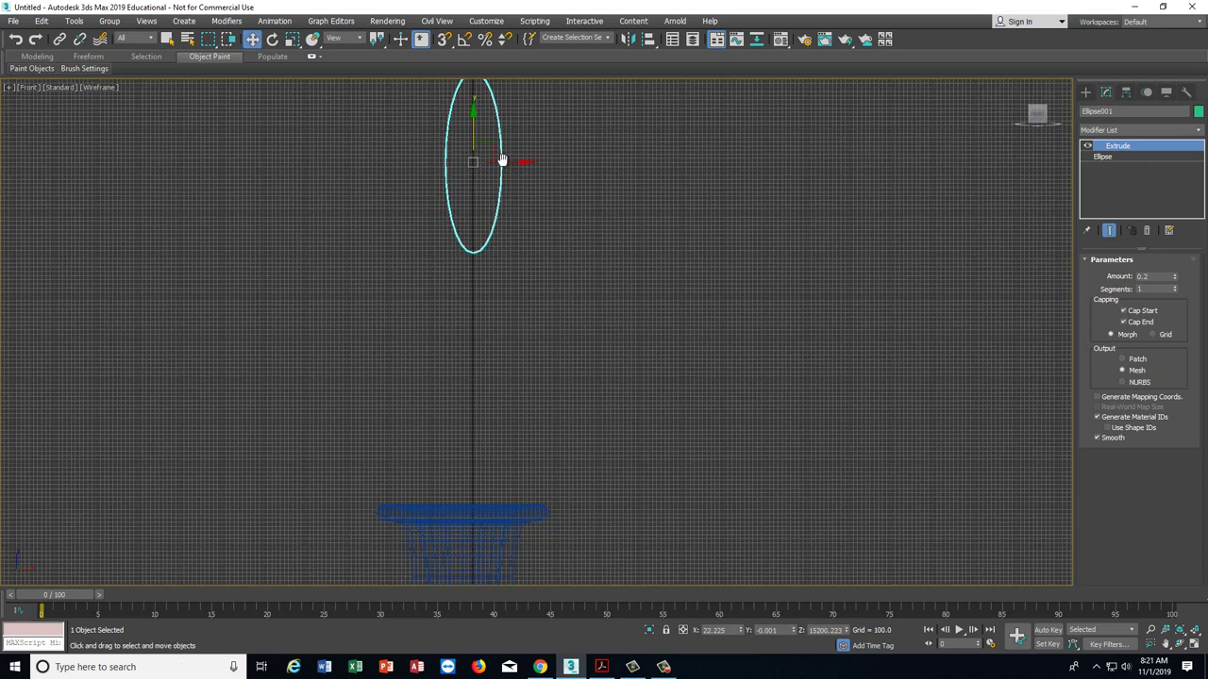
pyautogui.moveTo(502, 161); pyautogui.dragTo(473, 198, button='middle')
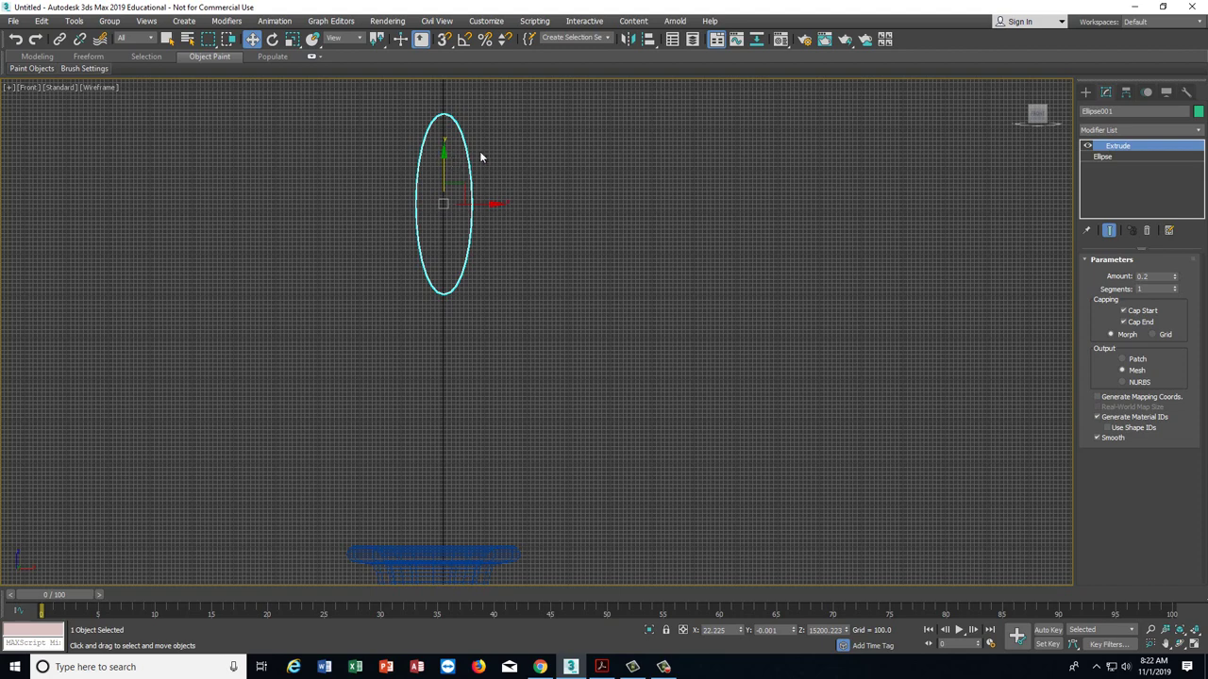
pyautogui.click(1128, 95)
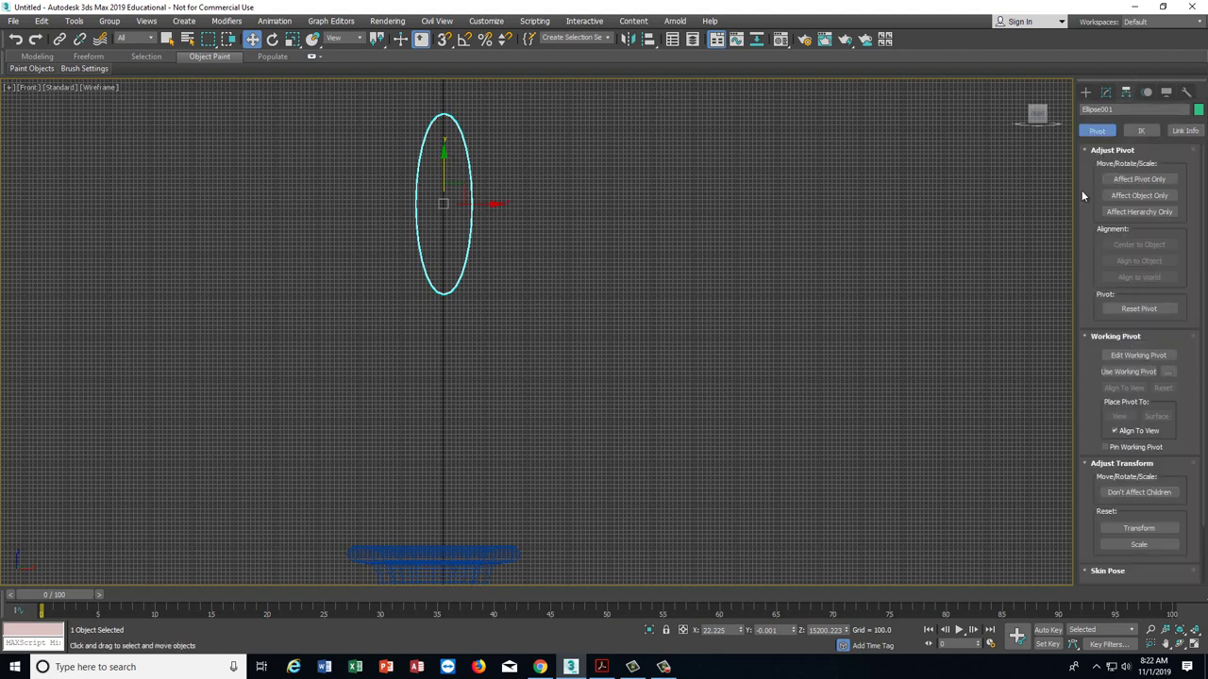
pyautogui.click(1139, 180)
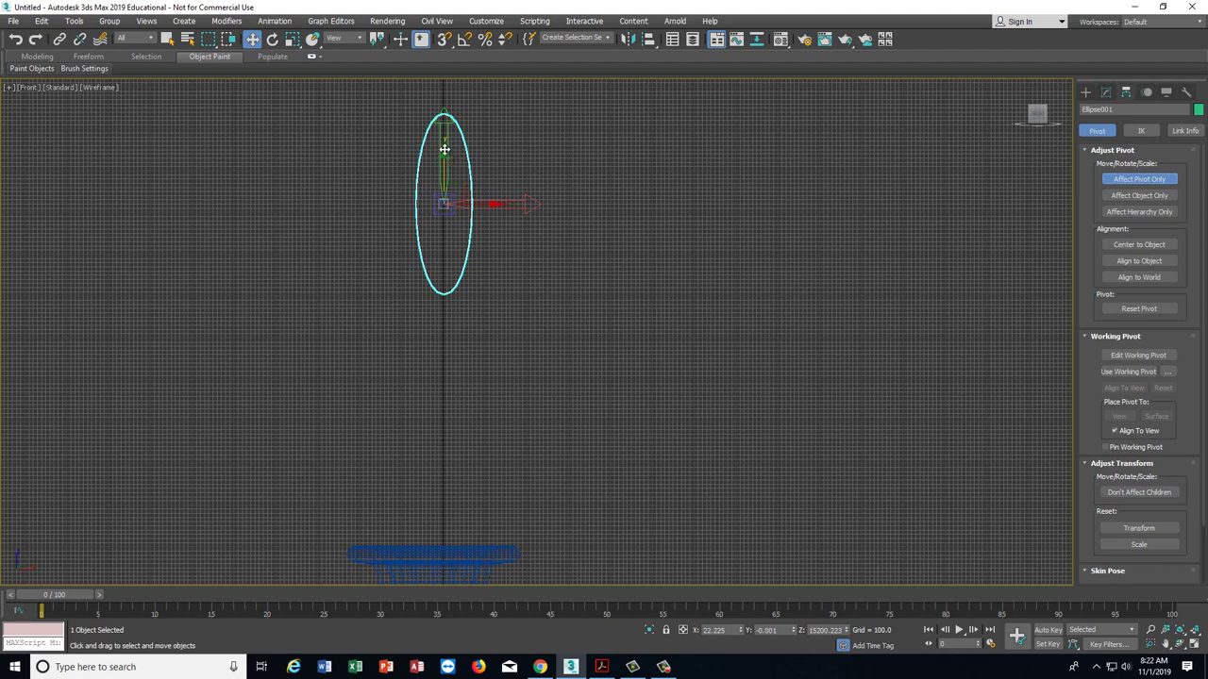
pyautogui.moveTo(444, 148); pyautogui.dragTo(440, 280)
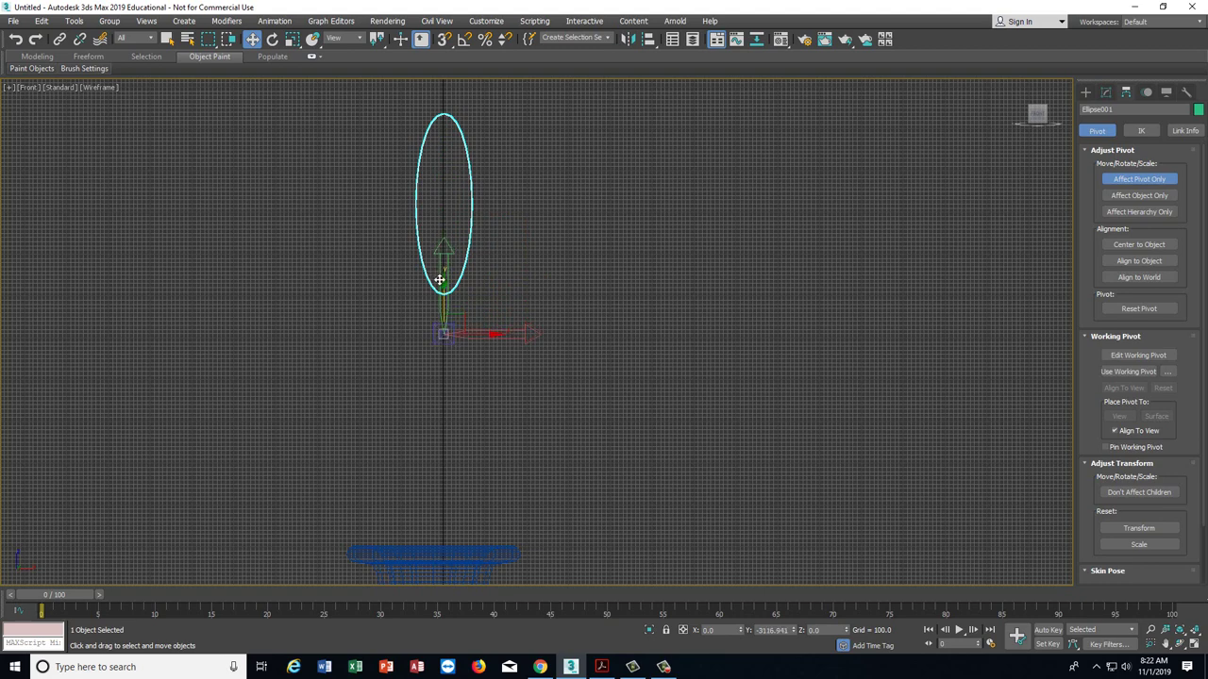
pyautogui.moveTo(439, 280); pyautogui.dragTo(439, 278)
pyautogui.click(1139, 179)
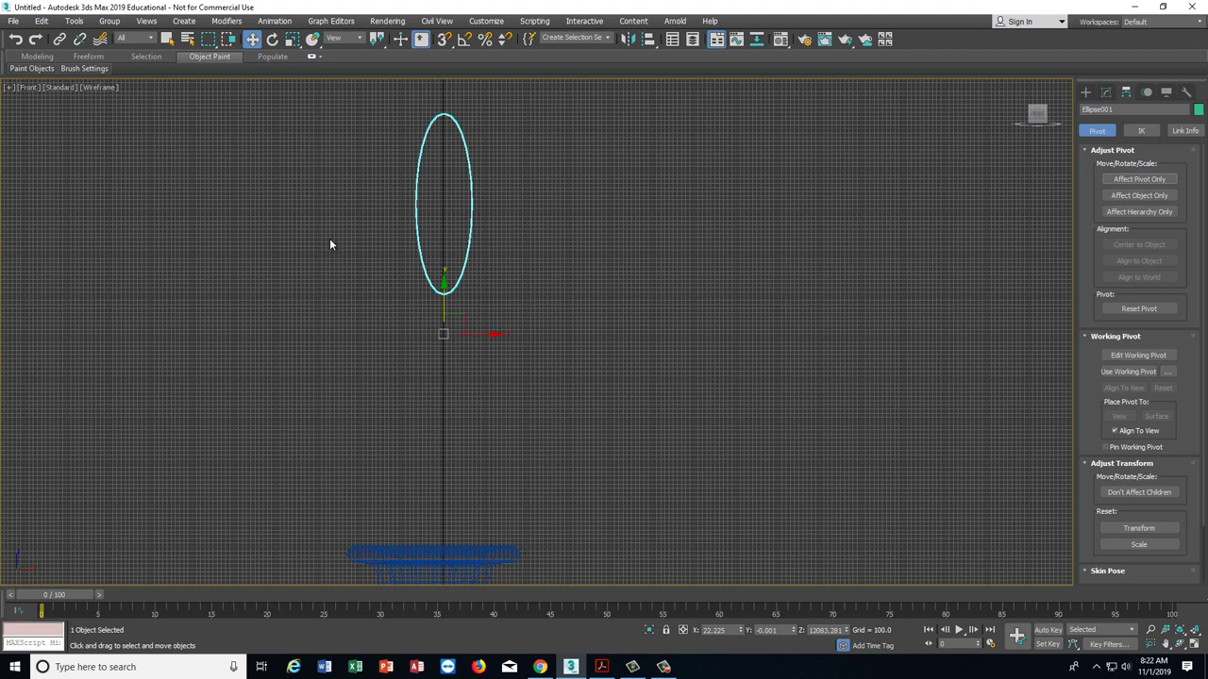
# - Array the petal around its pivot as a 1D array of 9 instances with a total rotation of 360 degrees about Z
pyautogui.click(74, 21)
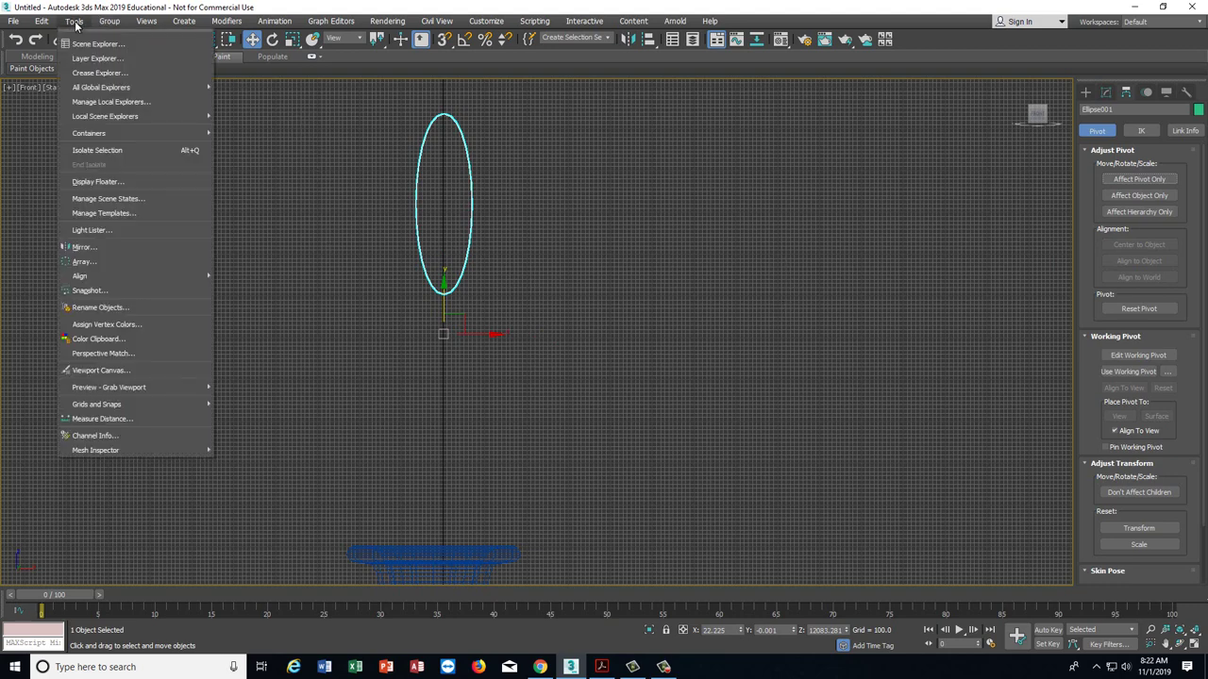
pyautogui.click(84, 261)
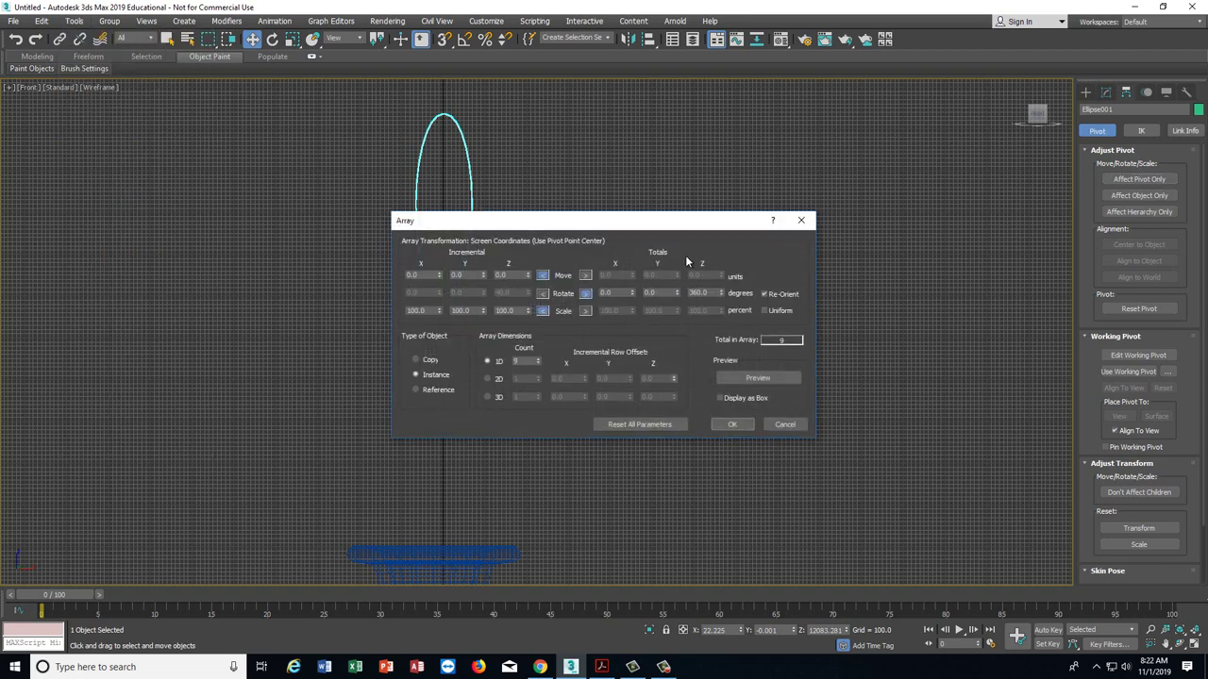
pyautogui.moveTo(635, 224); pyautogui.dragTo(790, 154)
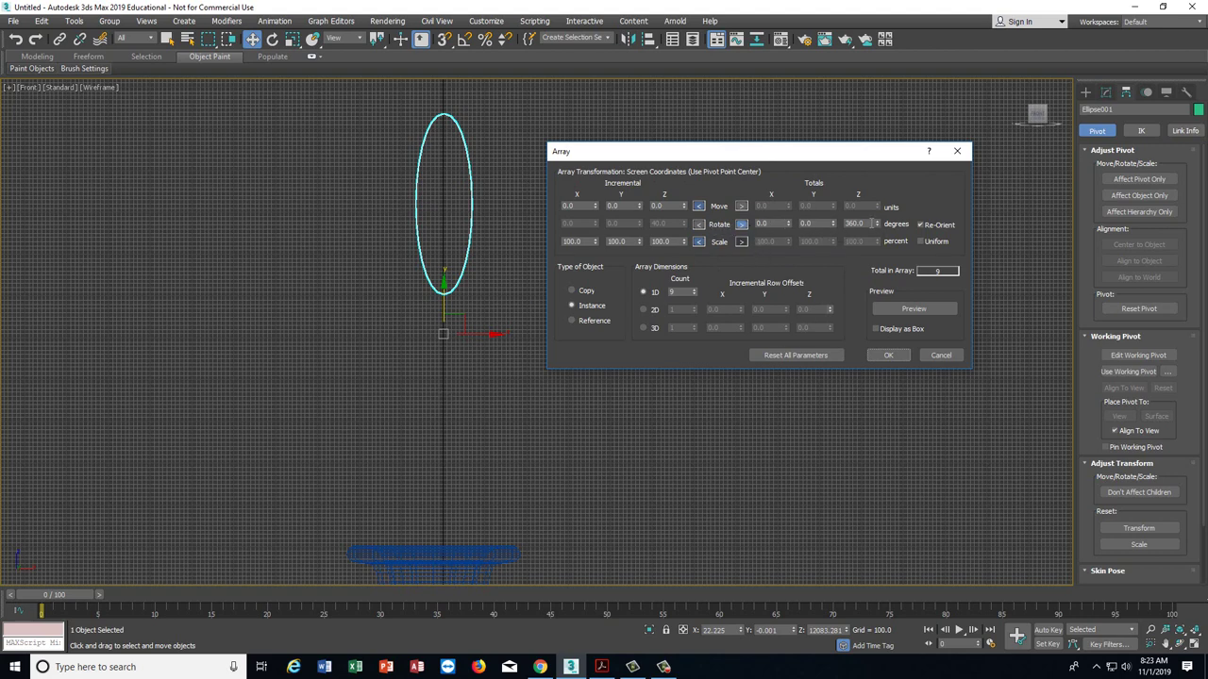
pyautogui.doubleClick(860, 223)
pyautogui.write('0')
pyautogui.doubleClick(813, 224)
pyautogui.doubleClick(870, 223)
pyautogui.doubleClick(682, 292)
pyautogui.write('10')
pyautogui.press('Return')
pyautogui.write('89')
pyautogui.click(913, 308)
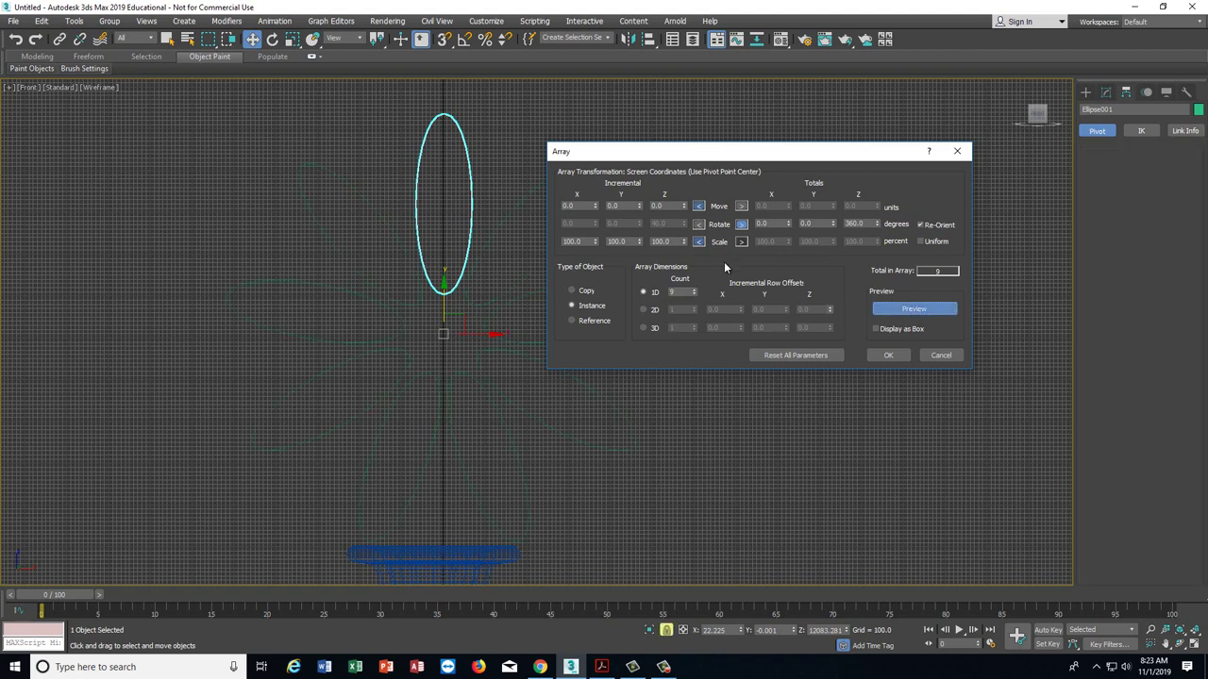
pyautogui.click(888, 355)
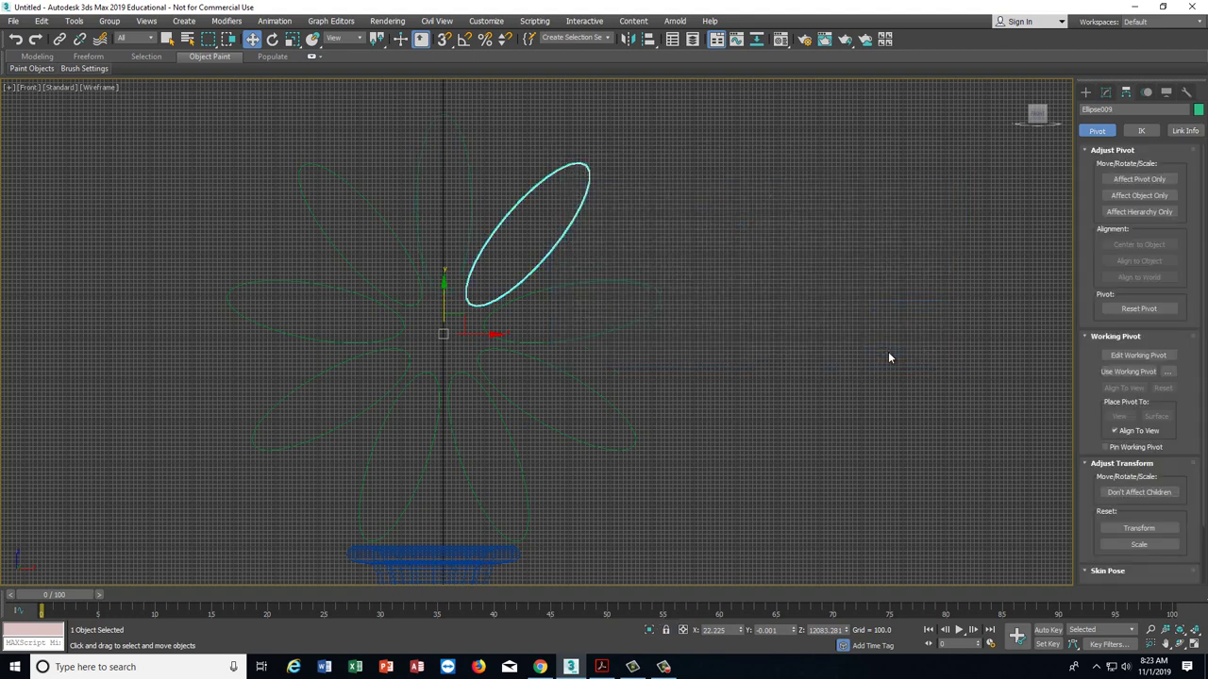
# - Check the flower against the reference PDF, and group all nine petals under the name "petals"
pyautogui.click(1195, 642)
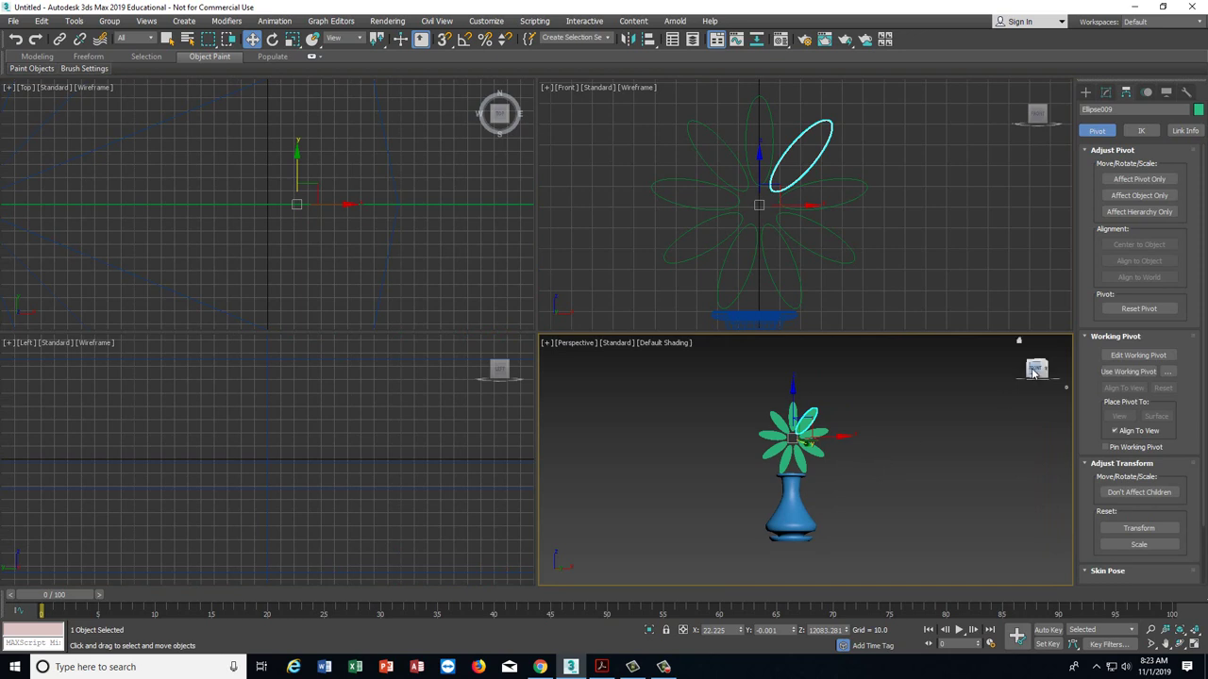
pyautogui.moveTo(985, 380)
pyautogui.keyDown('alt'); pyautogui.mouseDown(button='middle')
pyautogui.moveTo(895, 368)
pyautogui.moveTo(1000, 377)
pyautogui.mouseUp(button='middle'); pyautogui.keyUp('alt')
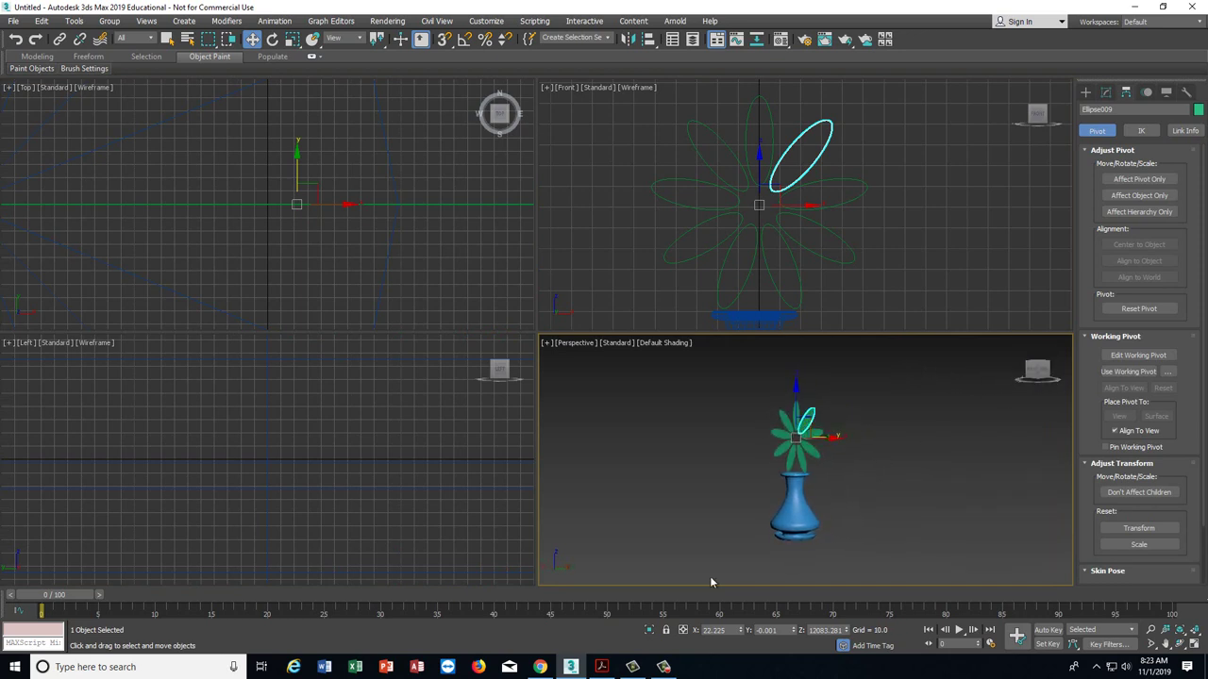
pyautogui.click(601, 667)
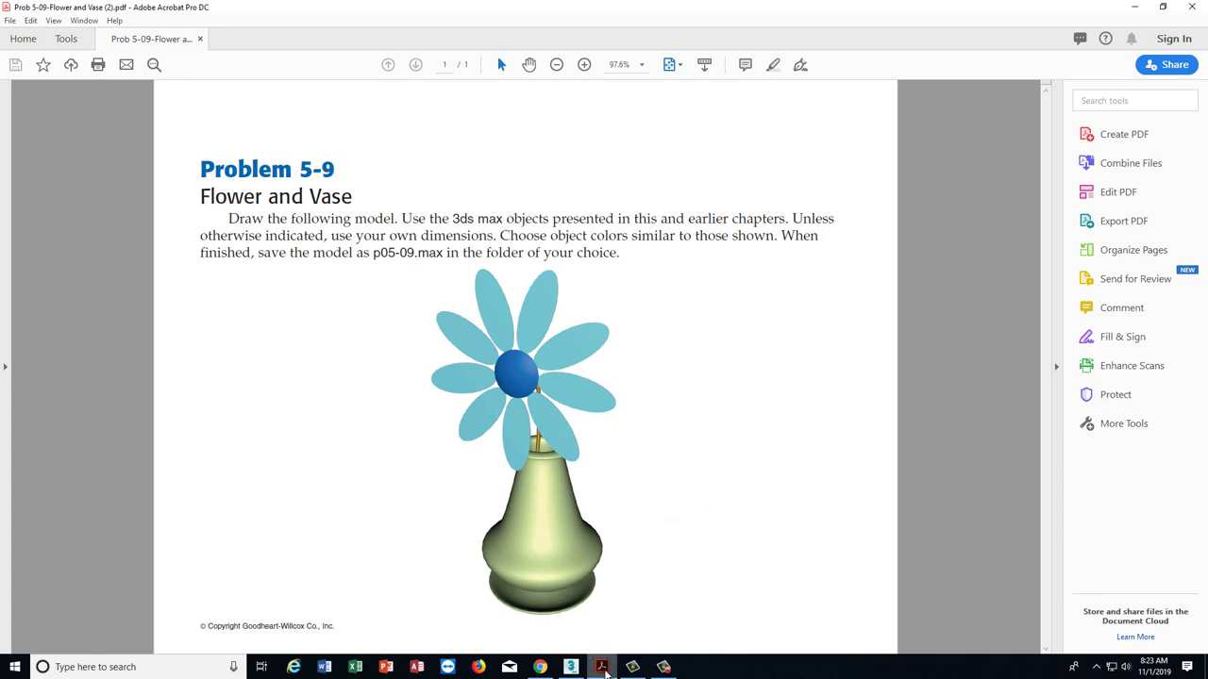
pyautogui.click(570, 667)
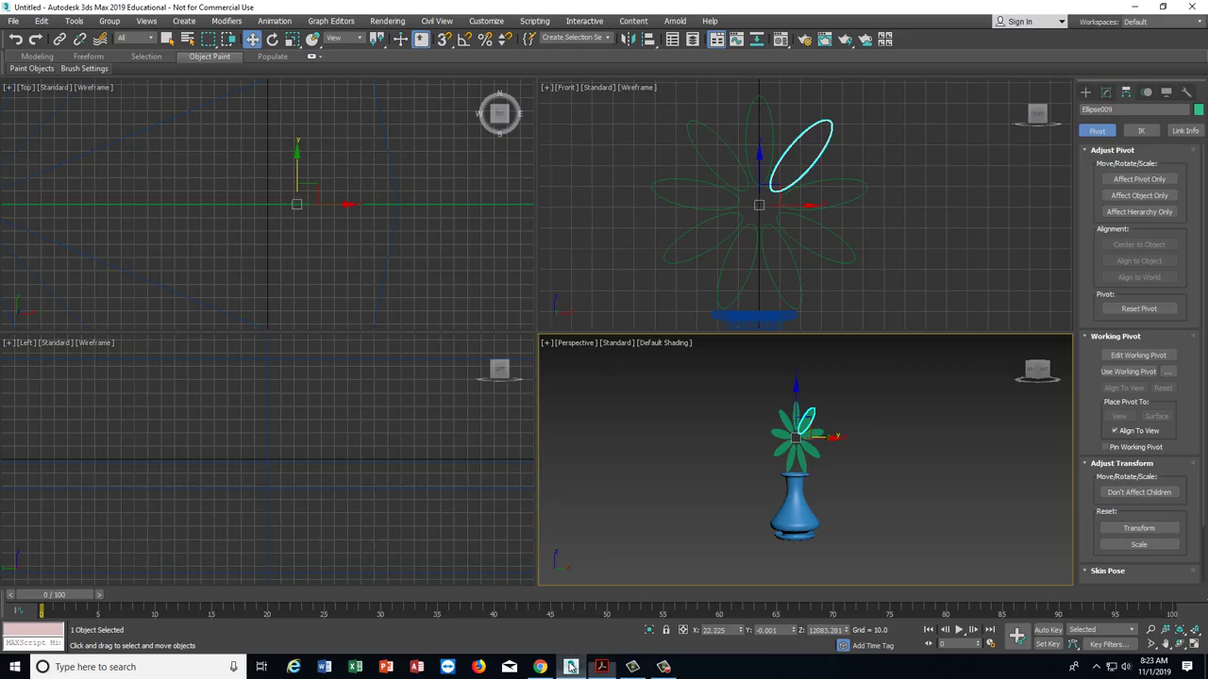
pyautogui.middleClick(876, 284)
pyautogui.moveTo(633, 137); pyautogui.dragTo(633, 138)
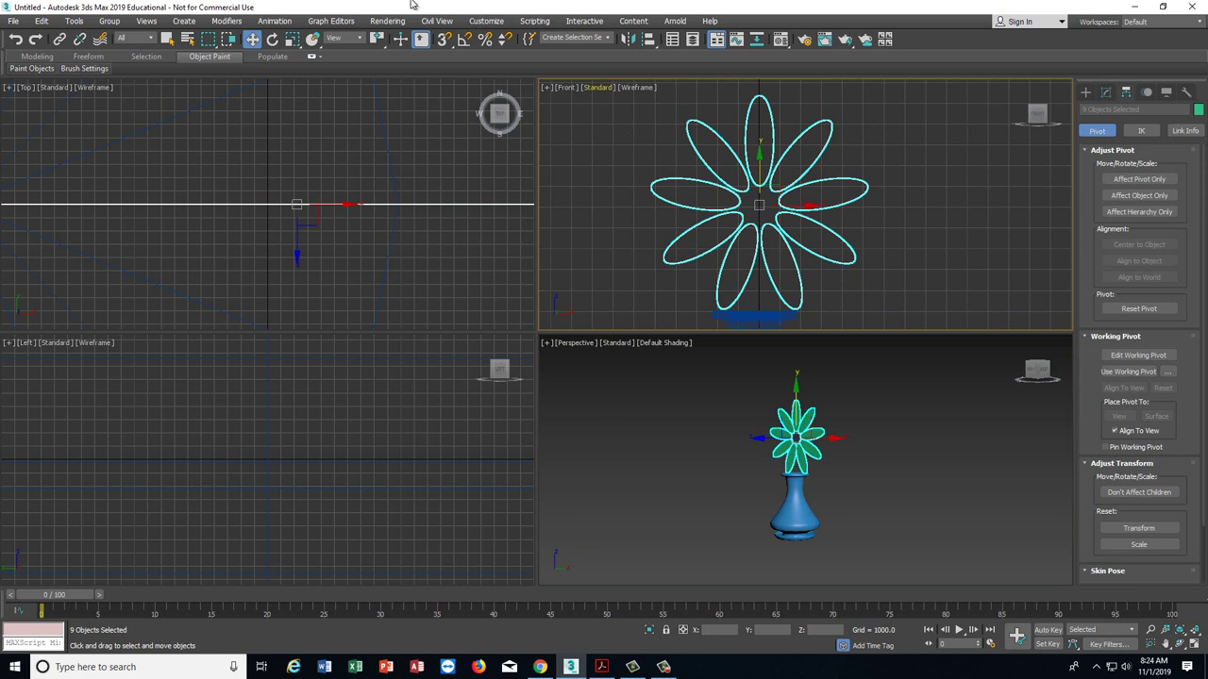
pyautogui.click(109, 21)
pyautogui.click(122, 45)
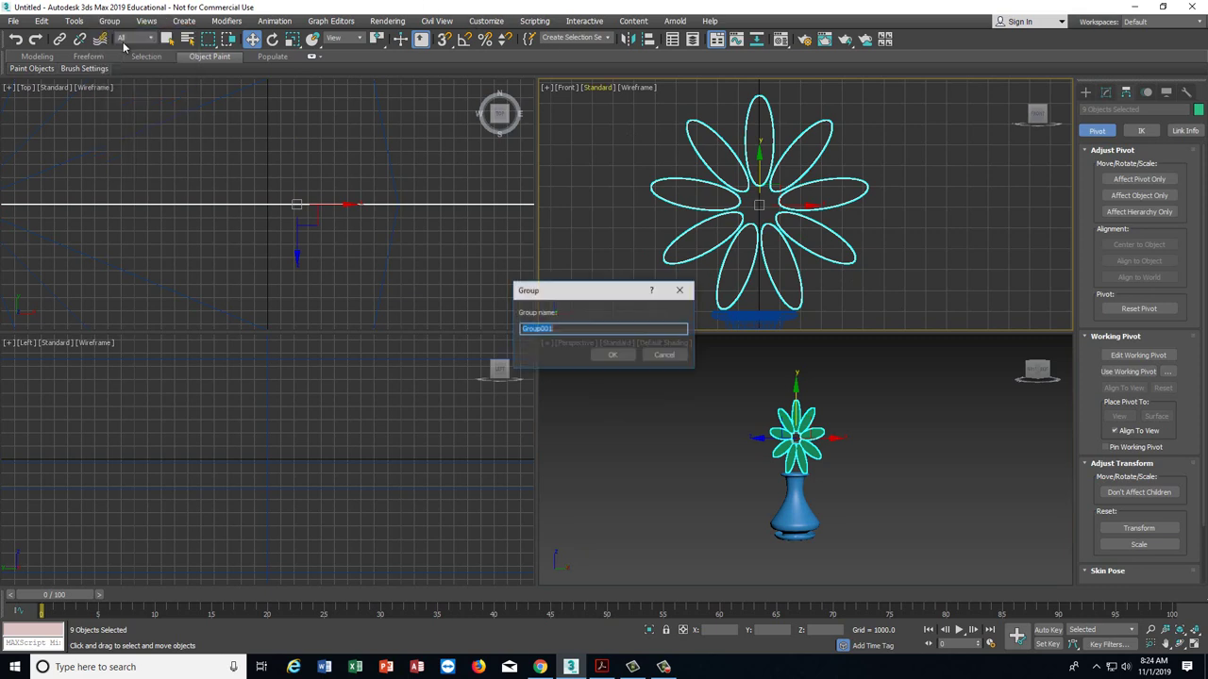
pyautogui.write('petals')
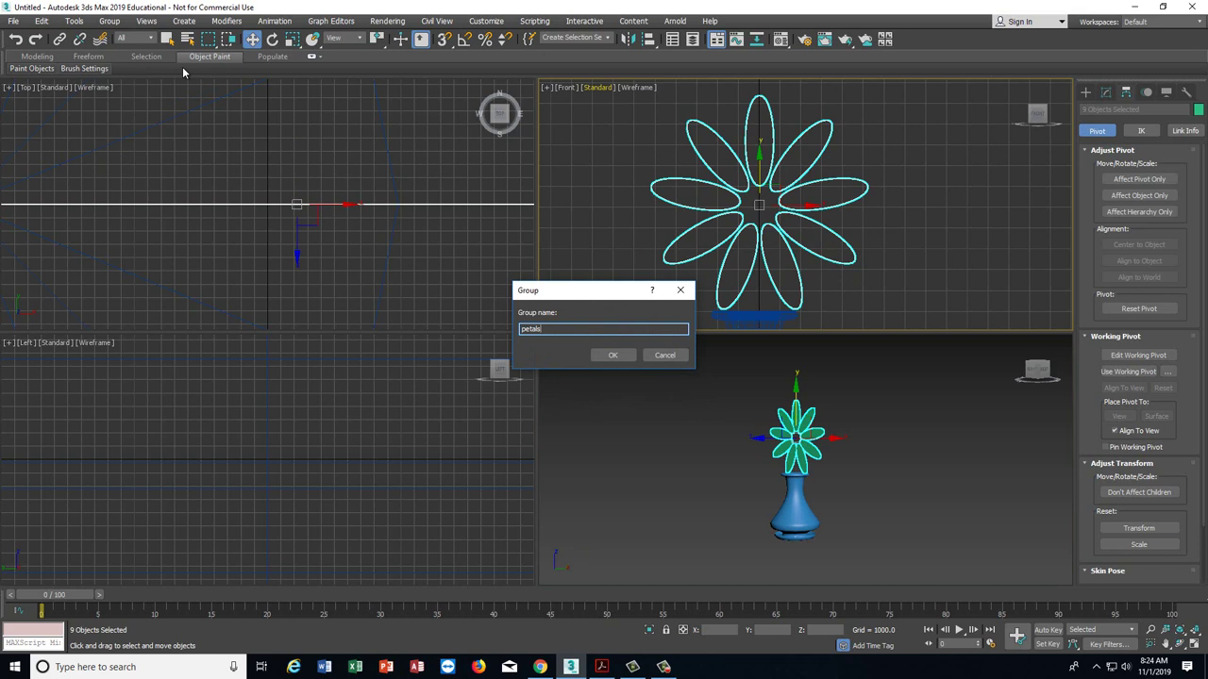
pyautogui.click(618, 355)
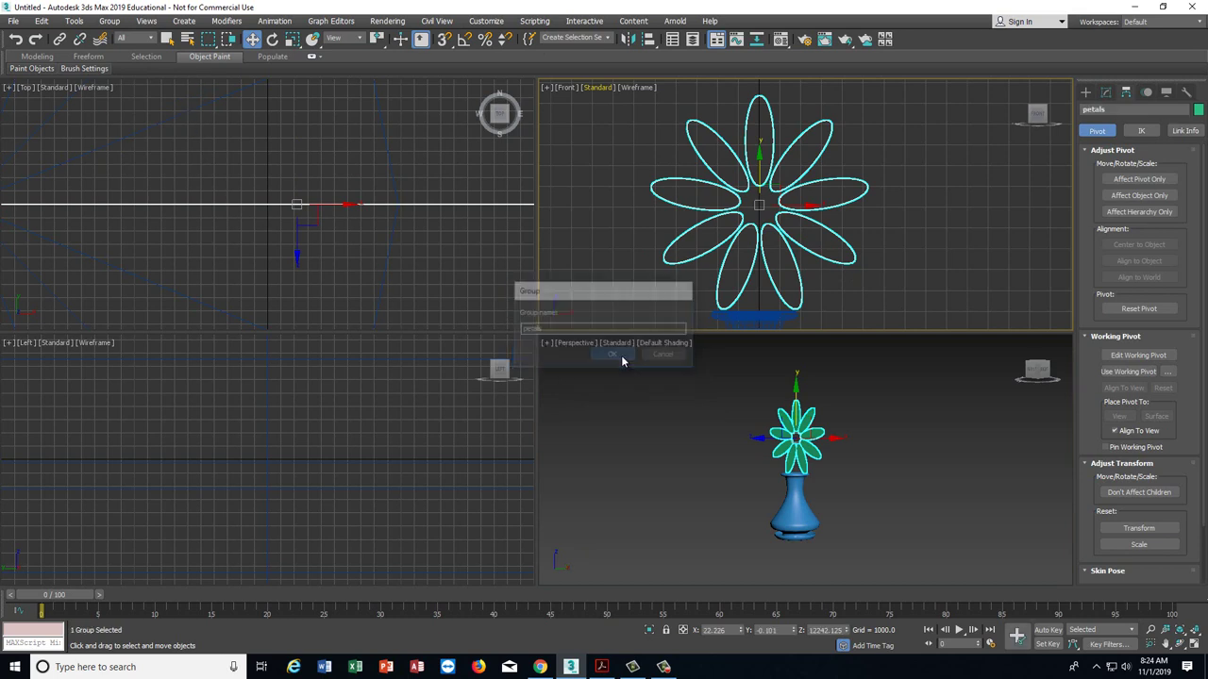
# - Move the petals group along Y in the top view so it sits just in front of the vase's outer edge
pyautogui.scroll(-6, 279, 217)
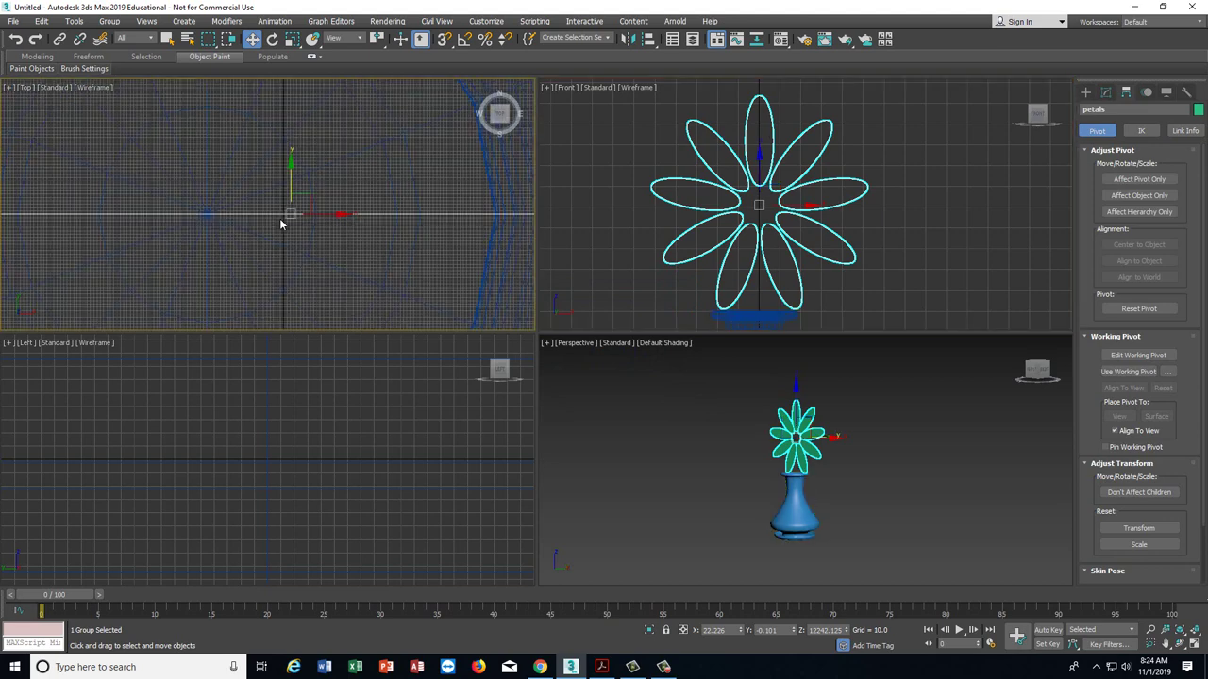
pyautogui.scroll(4, 297, 218)
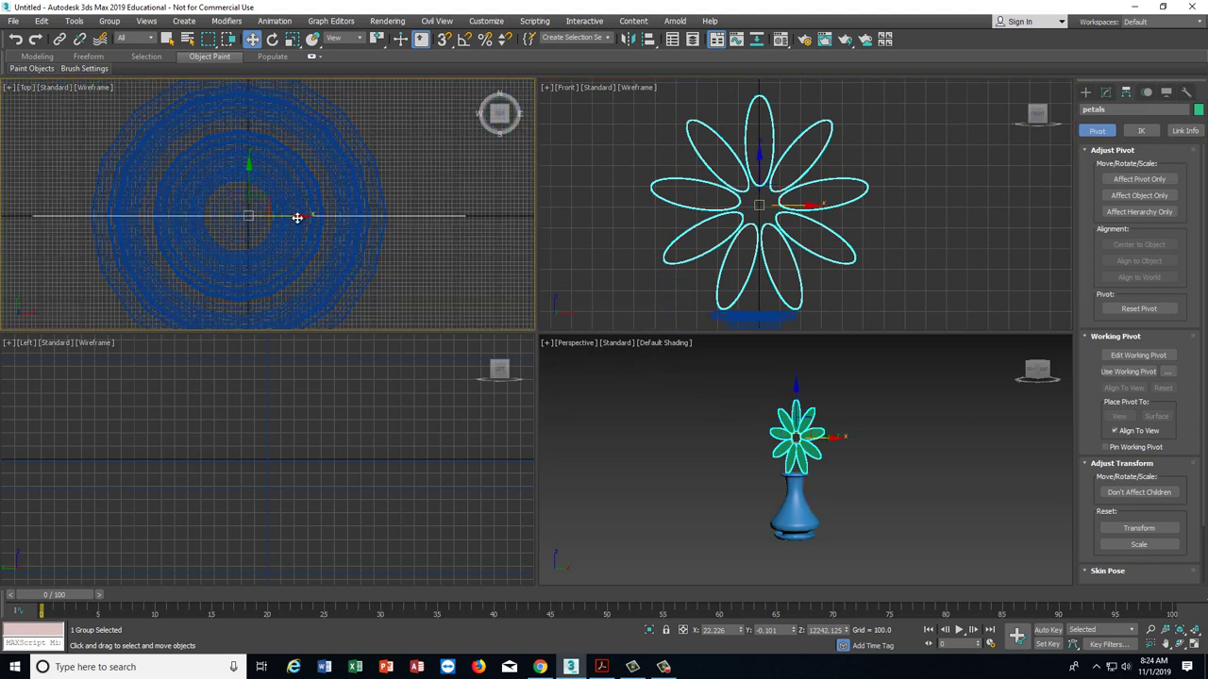
pyautogui.scroll(-2, 297, 218)
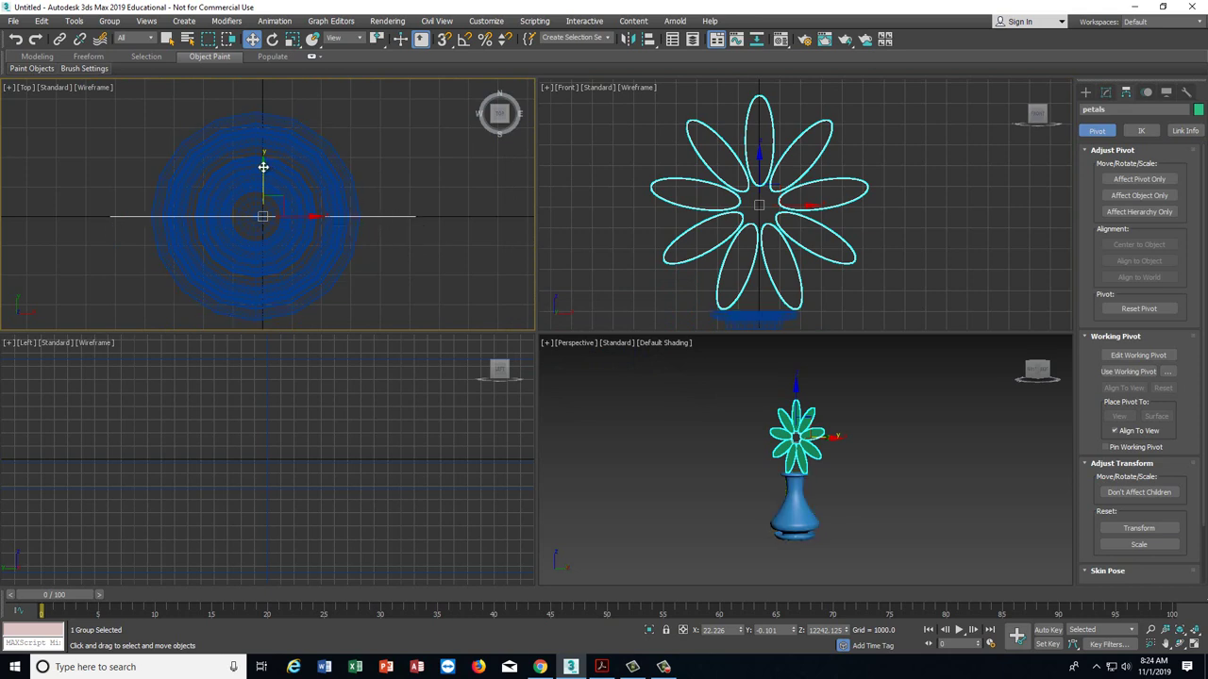
pyautogui.moveTo(264, 168); pyautogui.dragTo(270, 280)
pyautogui.moveTo(261, 277); pyautogui.dragTo(269, 215, button='middle')
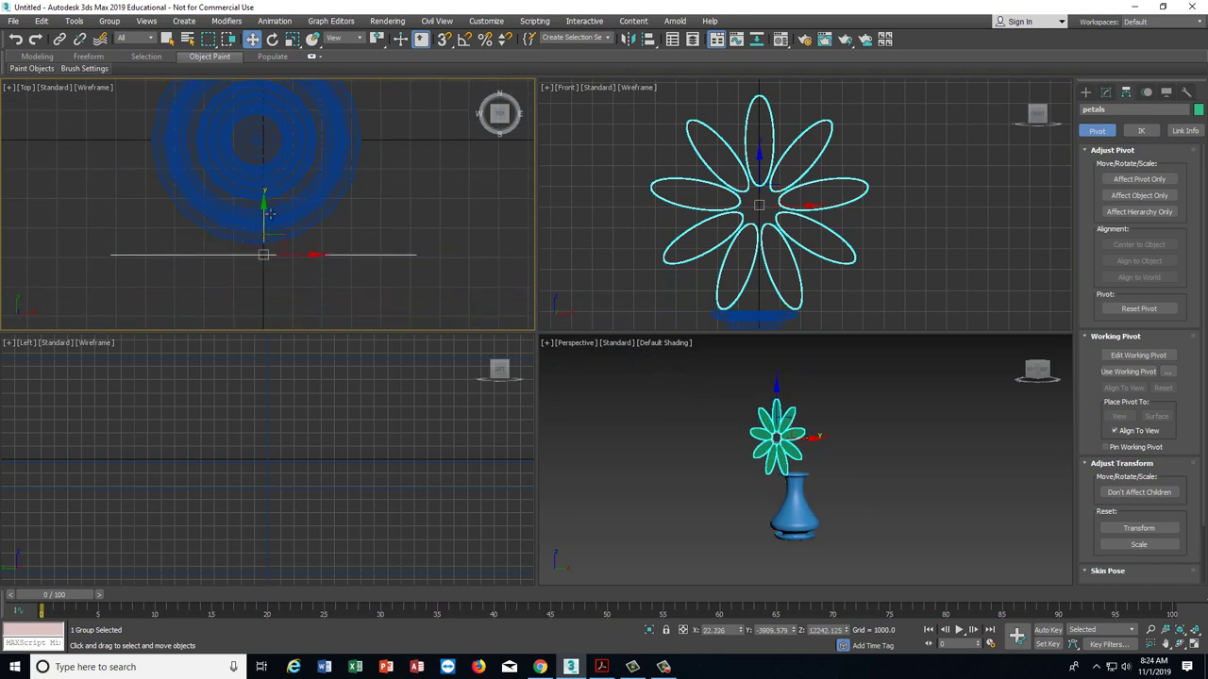
pyautogui.click(615, 420)
pyautogui.moveTo(1036, 374)
pyautogui.mouseDown()
pyautogui.moveTo(970, 370)
pyautogui.moveTo(1024, 377)
pyautogui.mouseUp()
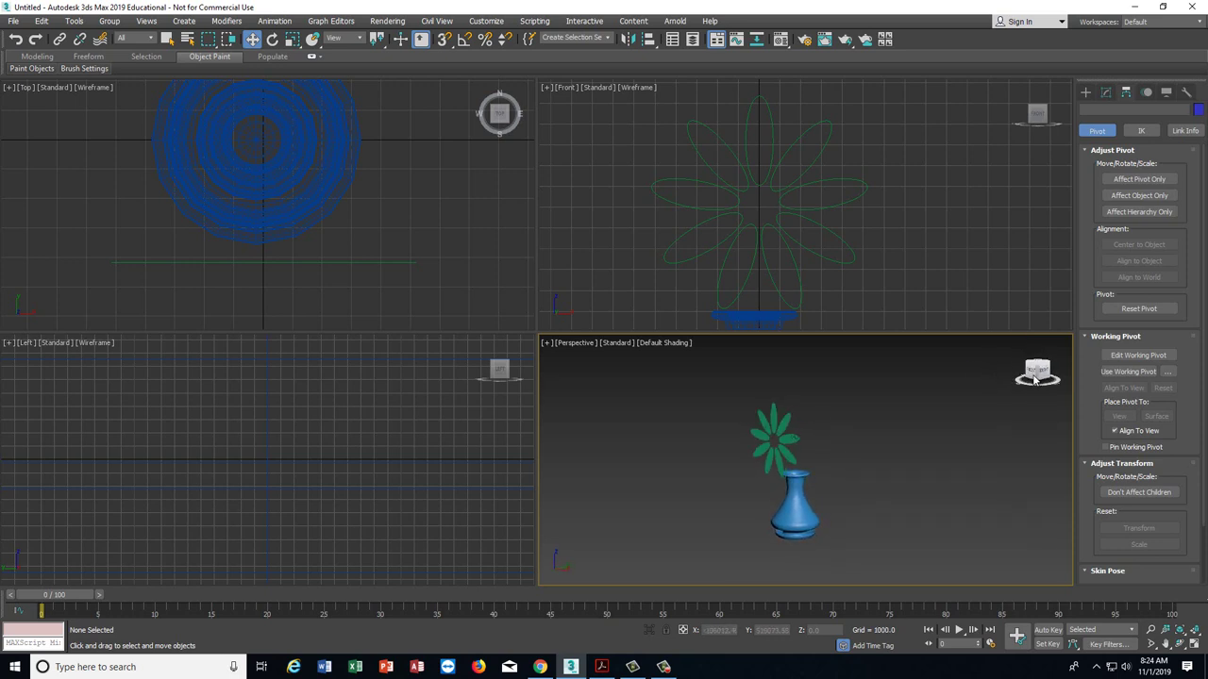
pyautogui.moveTo(391, 290); pyautogui.dragTo(336, 265)
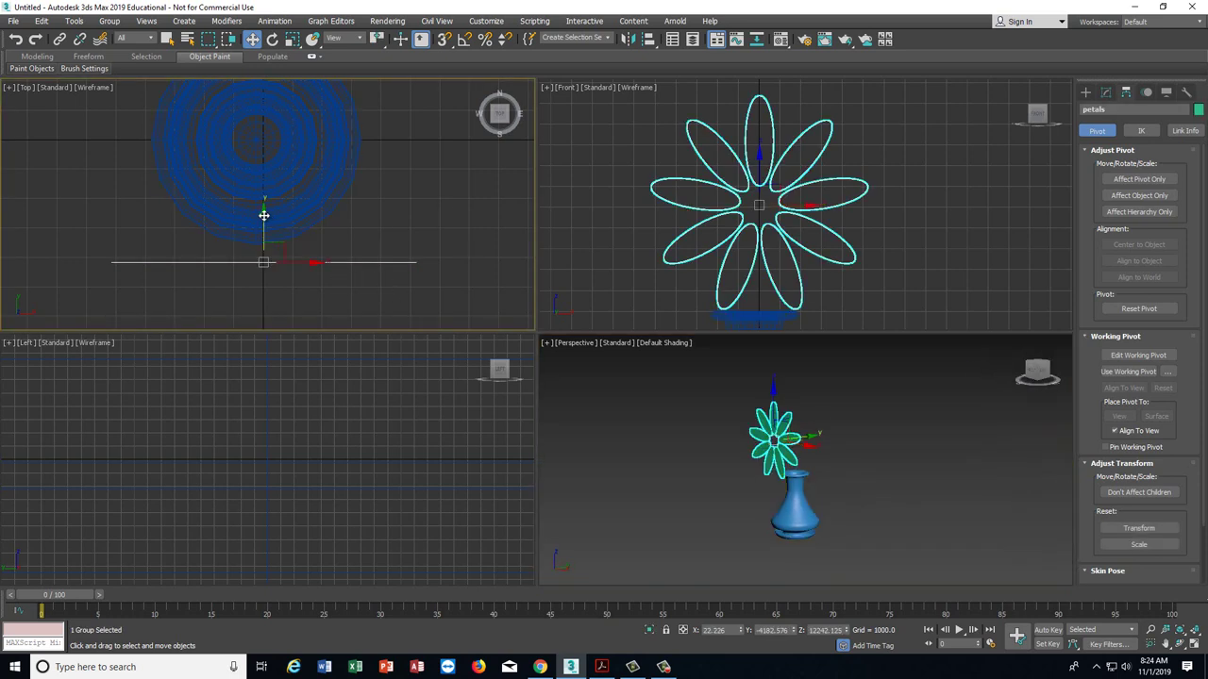
pyautogui.moveTo(264, 215); pyautogui.dragTo(262, 202)
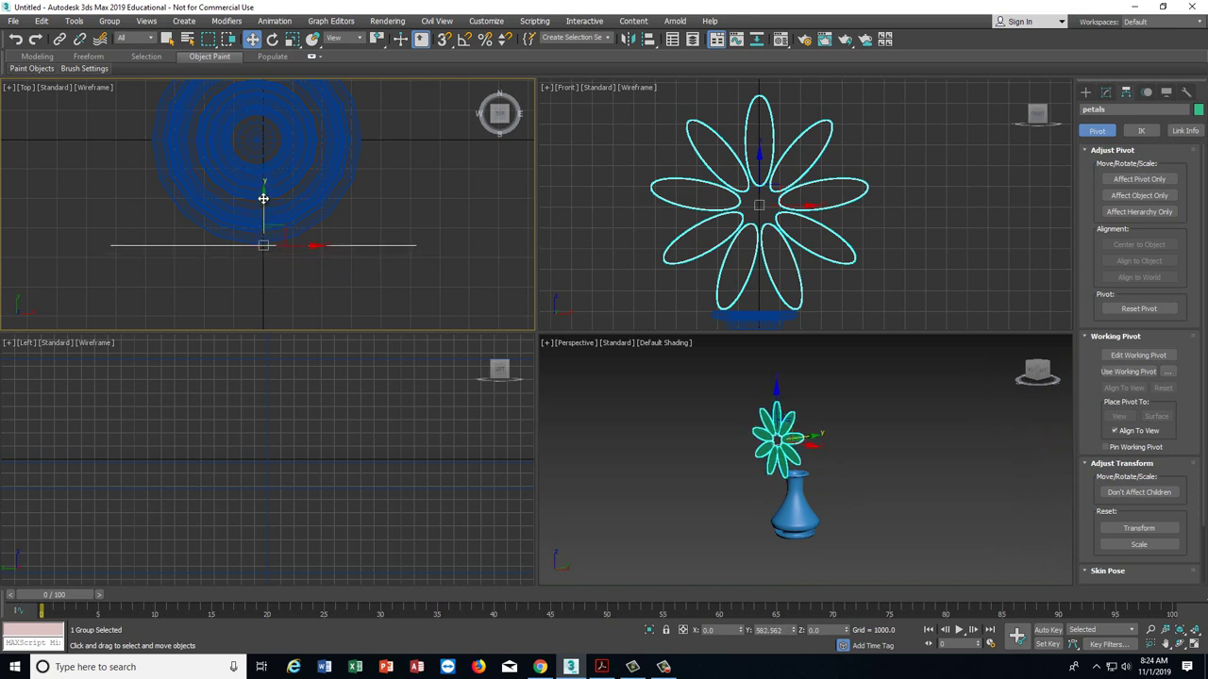
pyautogui.click(750, 433)
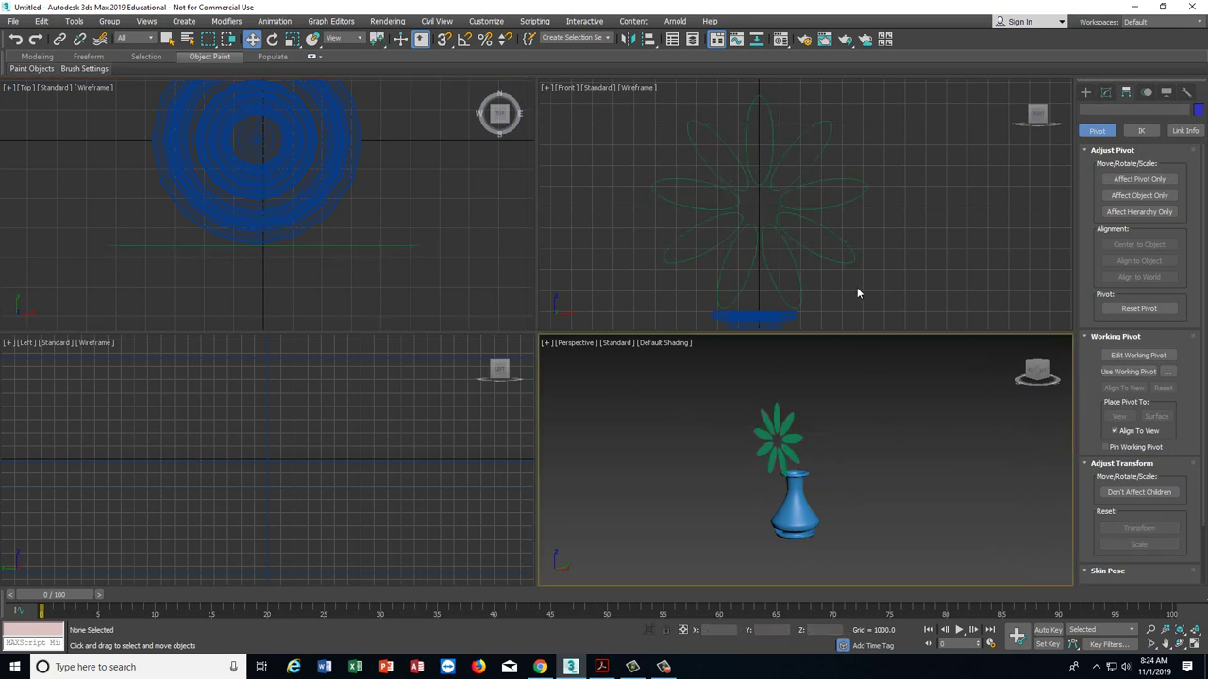
# - Create an OilTank primitive at the center of the petals in the front view, radius about 961, height about 480 and cap height about 238
pyautogui.click(1085, 91)
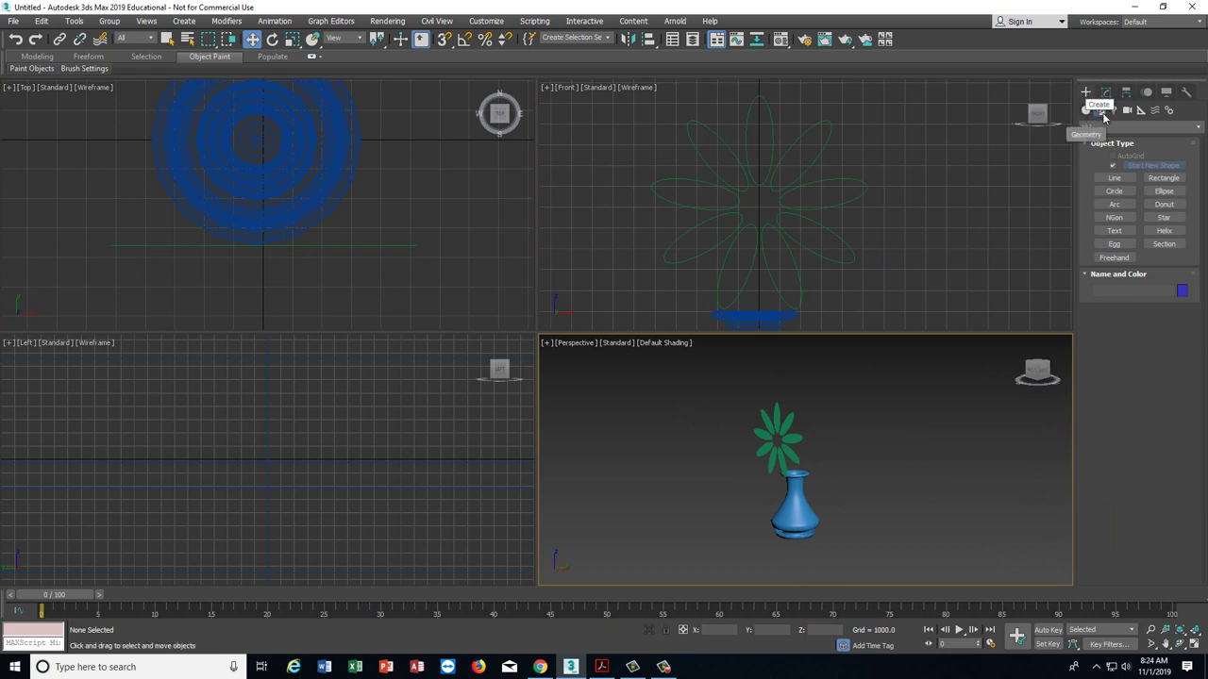
pyautogui.click(1086, 111)
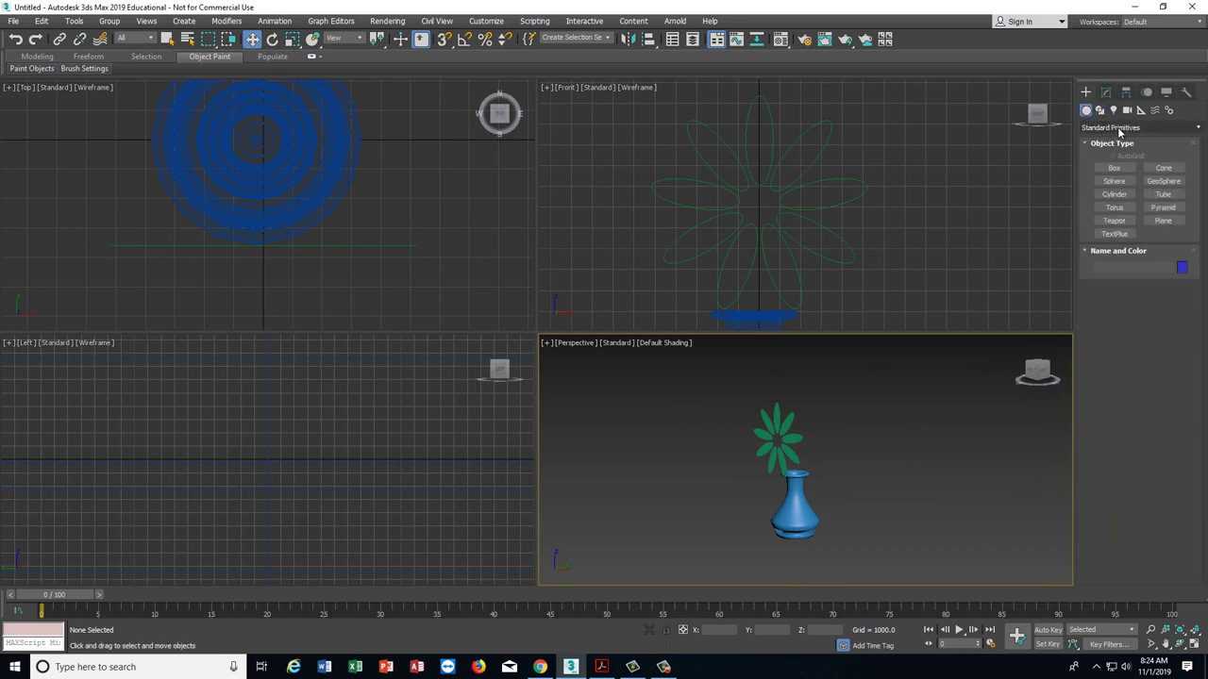
pyautogui.click(1123, 129)
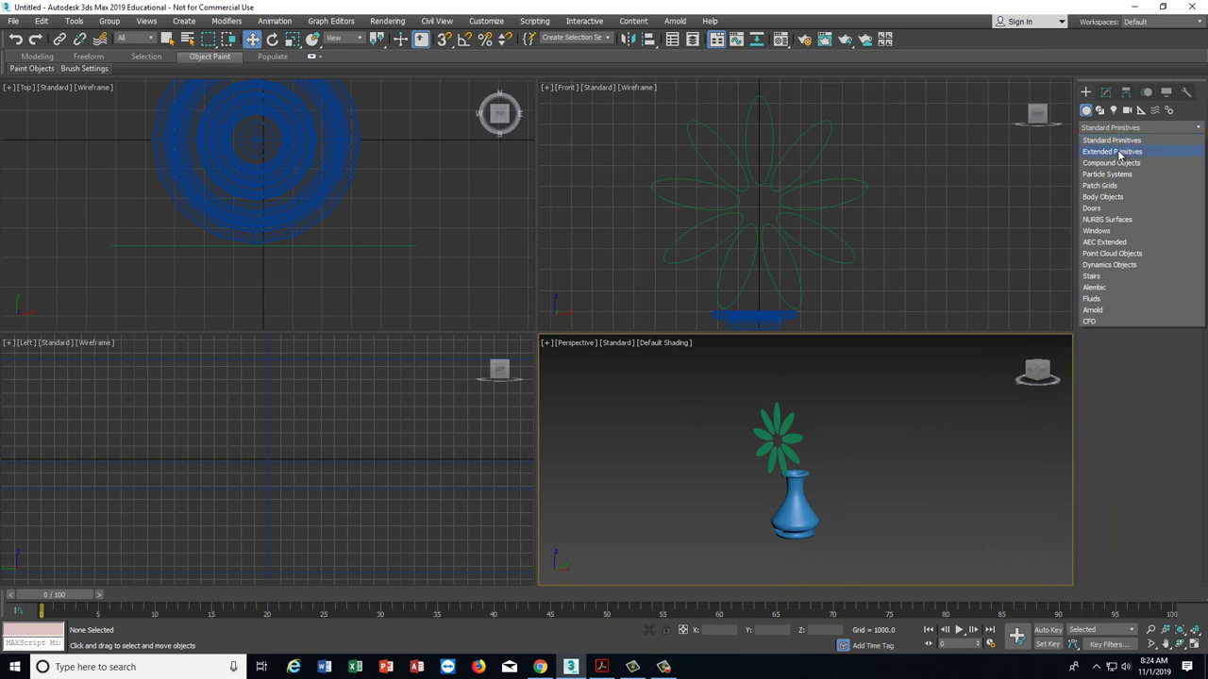
pyautogui.click(1120, 152)
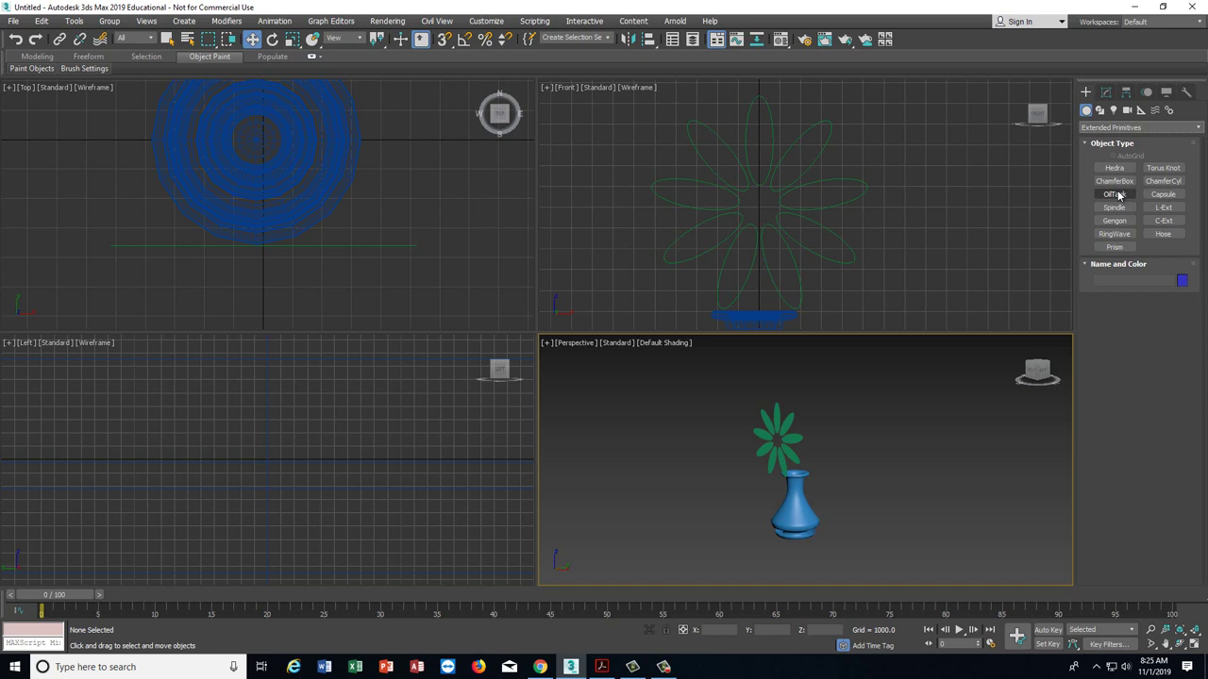
pyautogui.click(1115, 194)
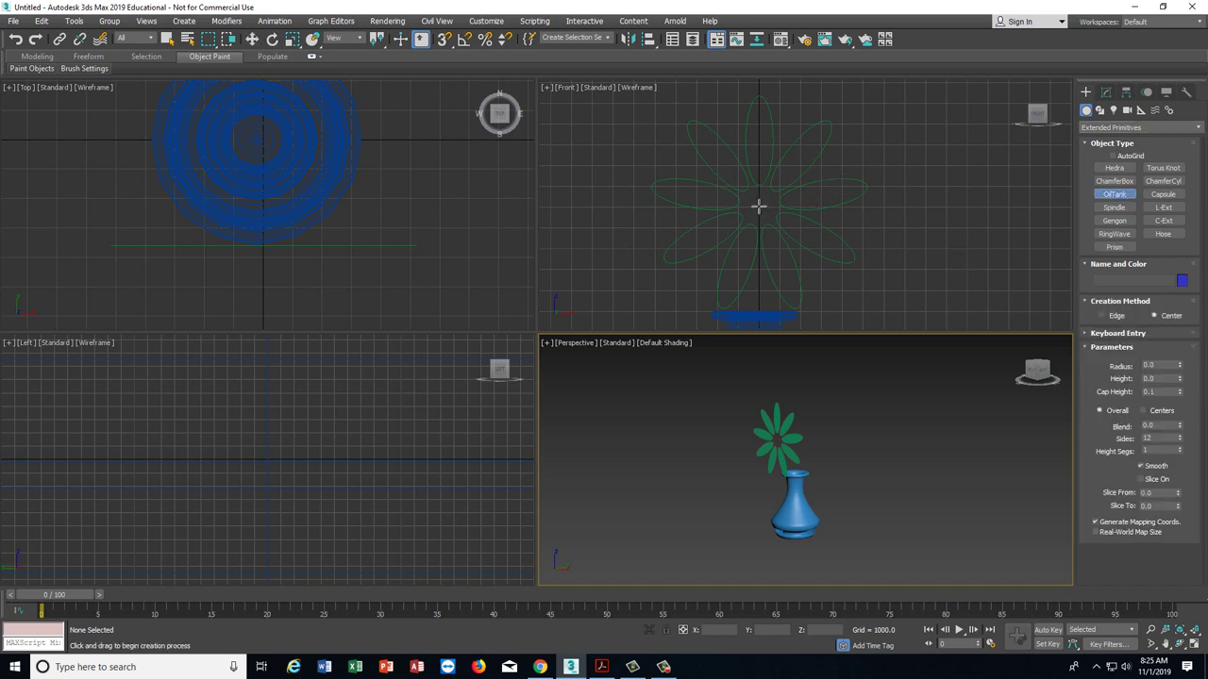
pyautogui.moveTo(759, 206); pyautogui.dragTo(780, 214)
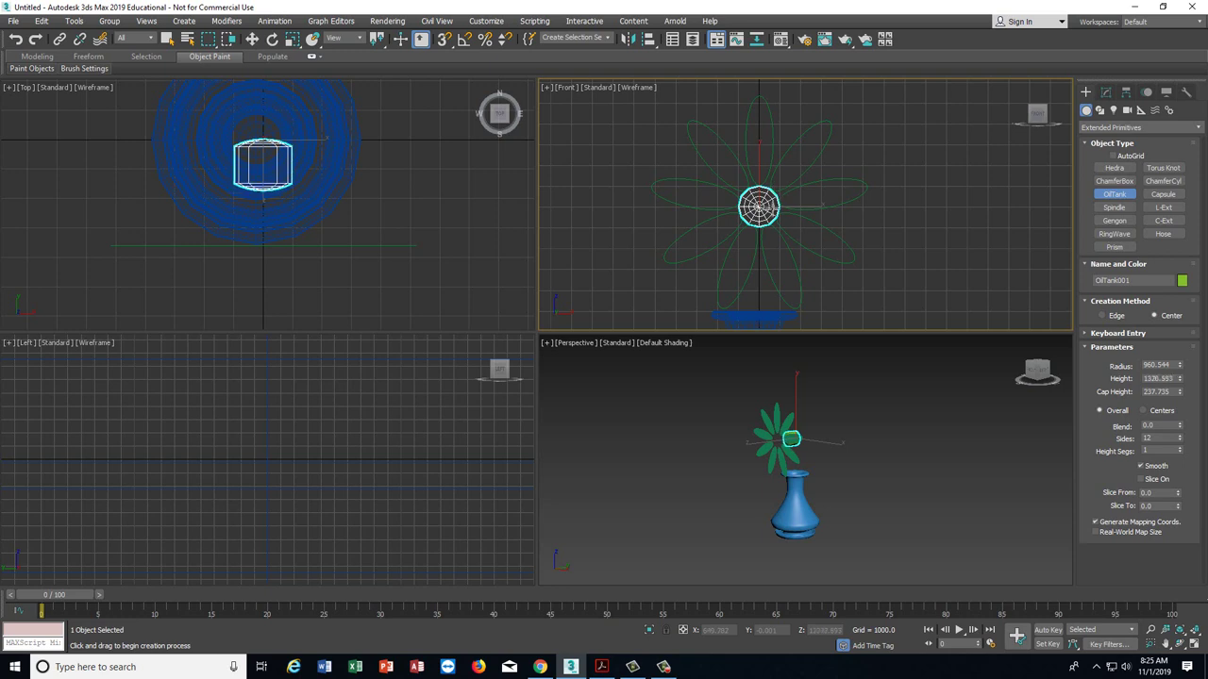
pyautogui.rightClick(786, 214)
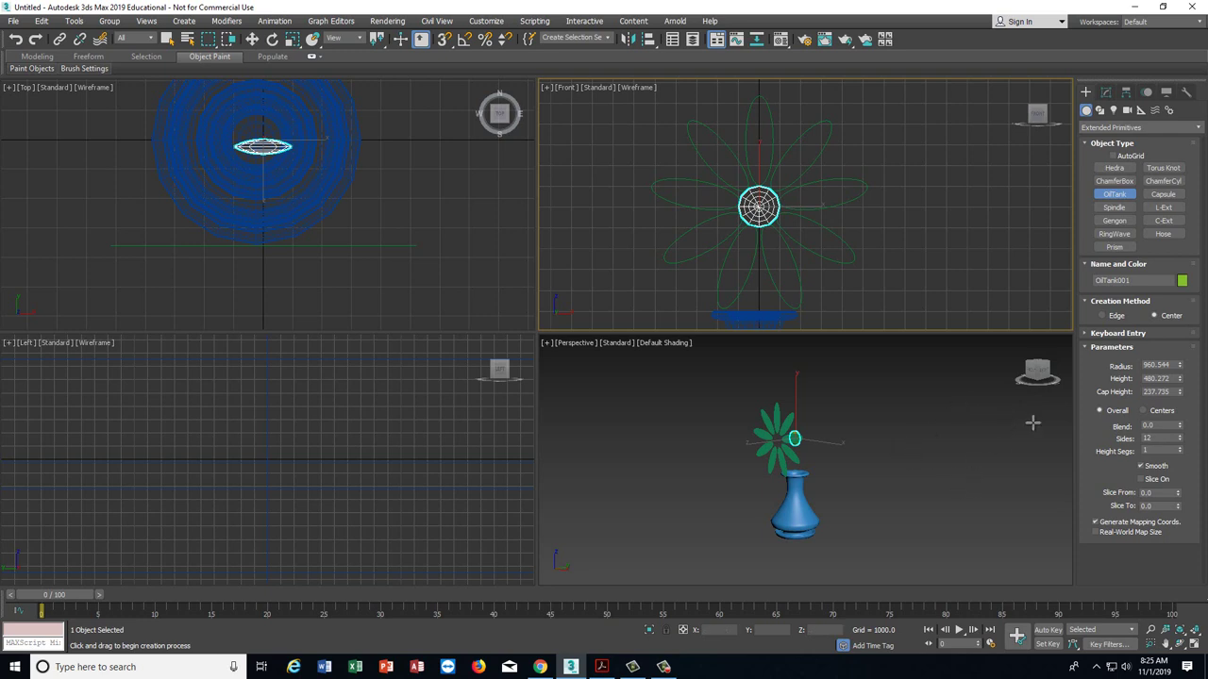
pyautogui.moveTo(1038, 376)
pyautogui.mouseDown()
pyautogui.moveTo(979, 385)
pyautogui.moveTo(1032, 378)
pyautogui.mouseUp()
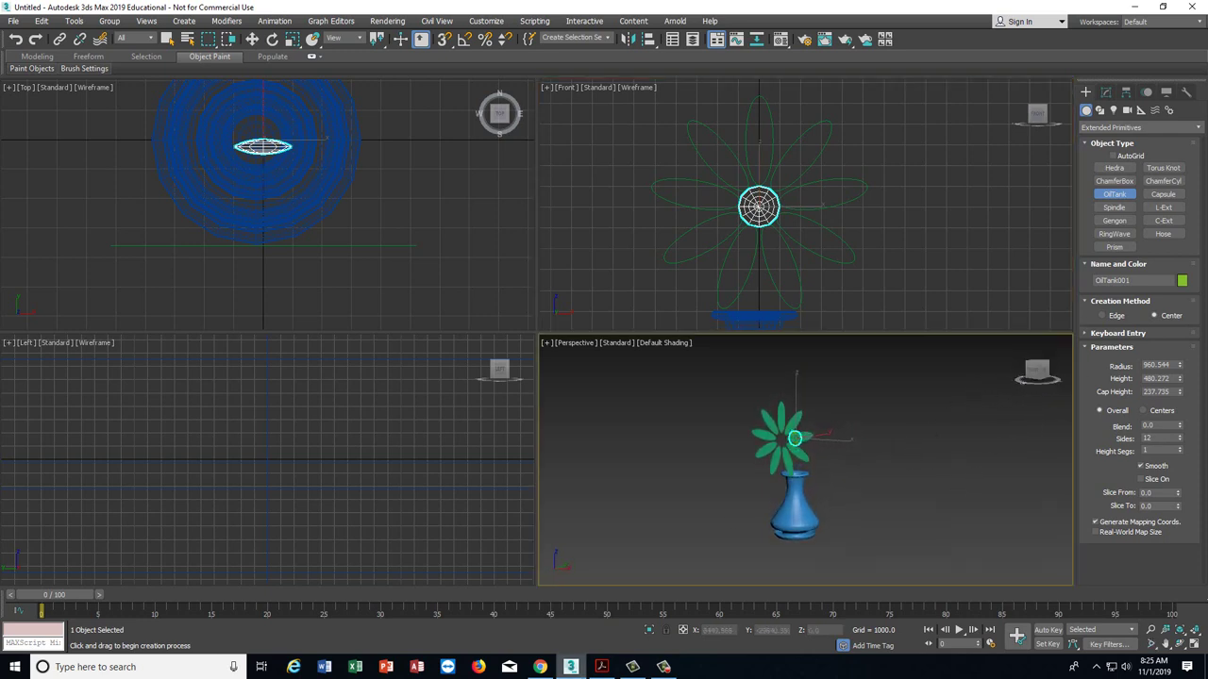
# - Check the vase's color in the reference PDF, and change the vase's object color to pale green
pyautogui.click(600, 668)
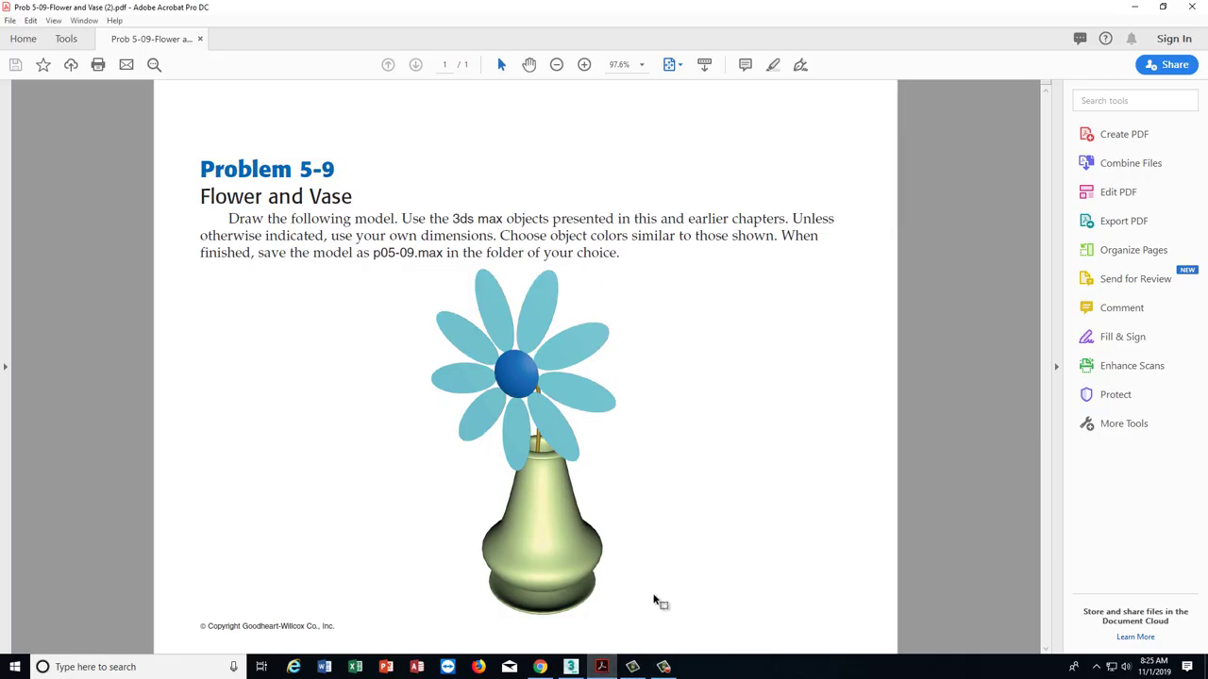
pyautogui.click(607, 669)
pyautogui.click(605, 668)
pyautogui.click(607, 669)
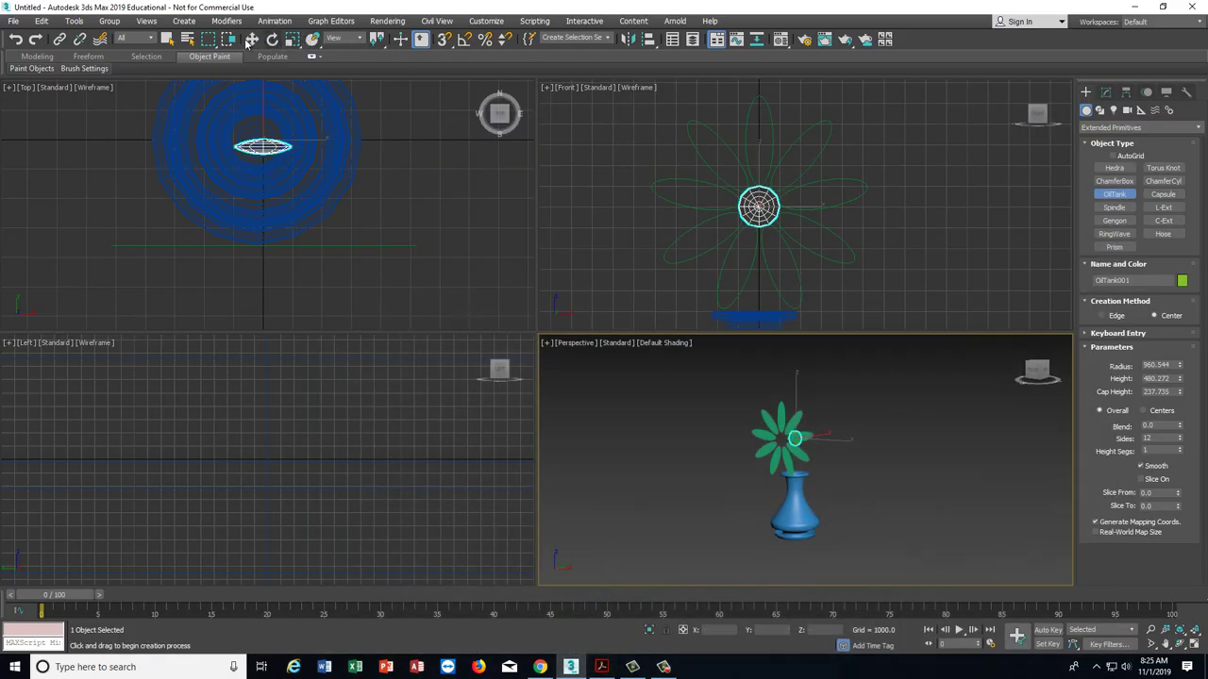
pyautogui.click(168, 38)
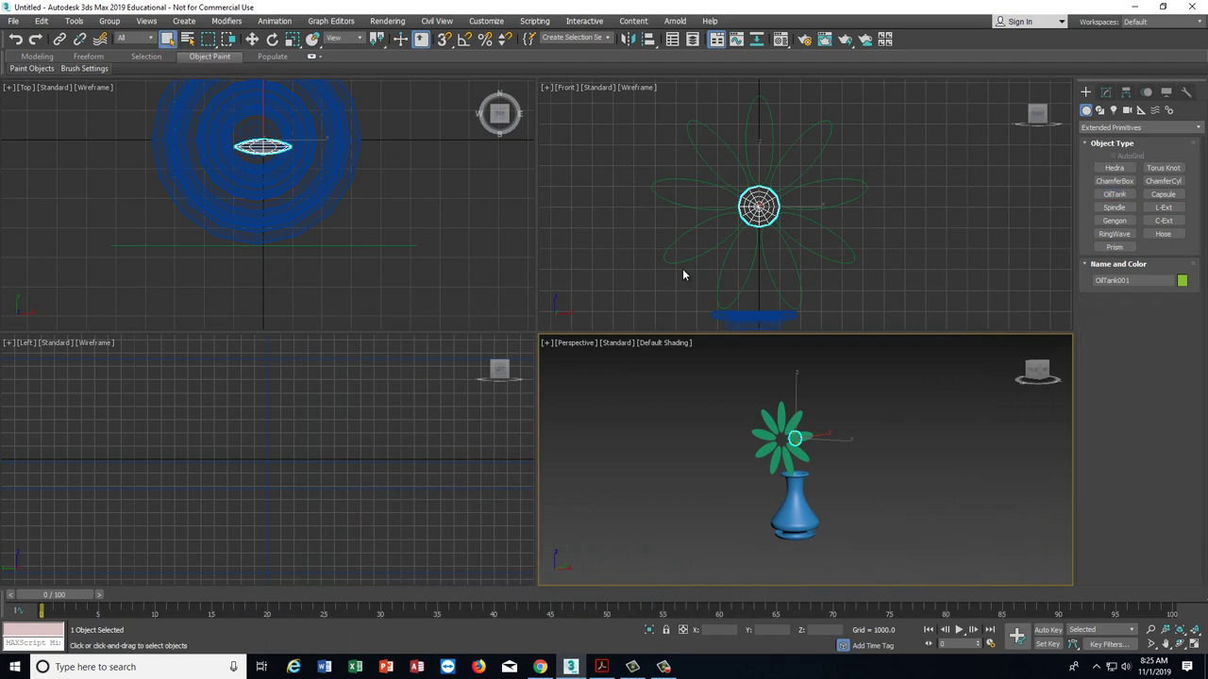
pyautogui.click(814, 514)
pyautogui.click(602, 668)
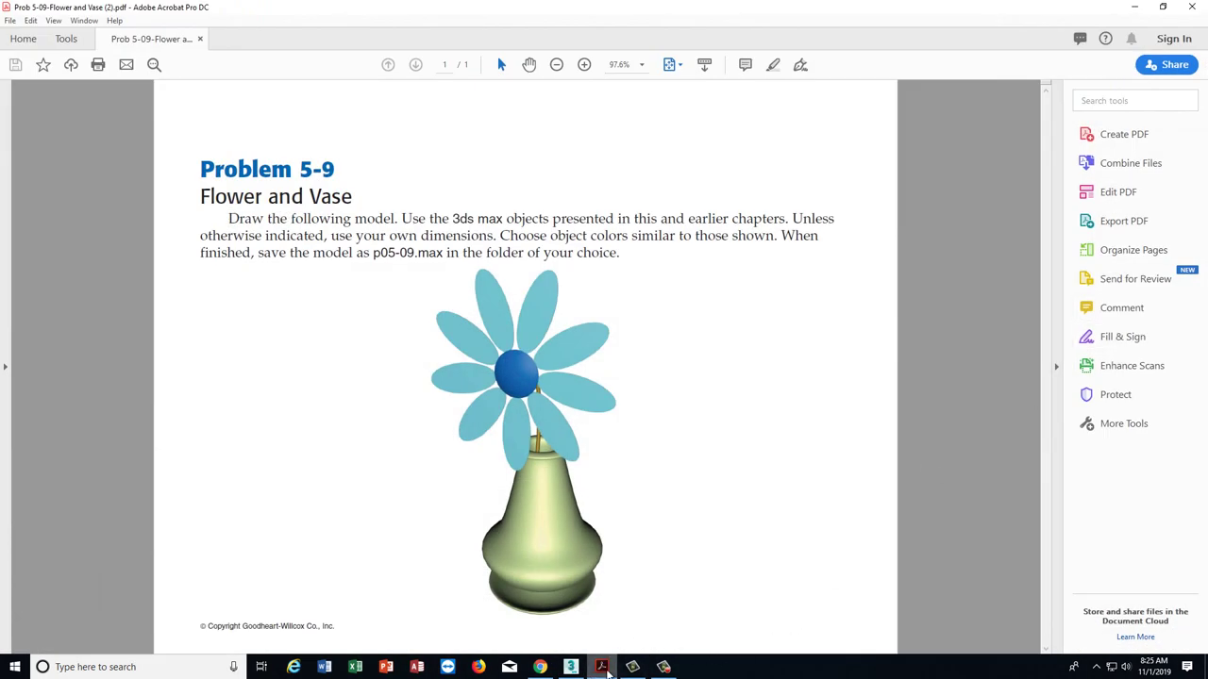
pyautogui.click(604, 669)
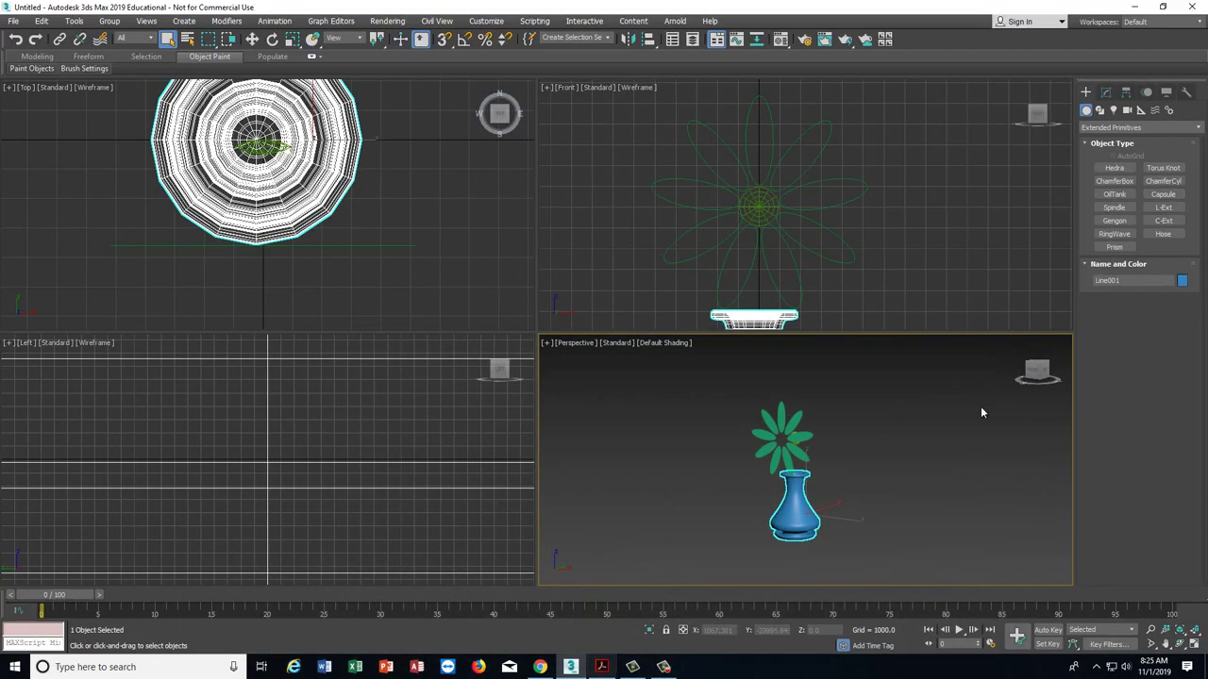
pyautogui.click(1182, 280)
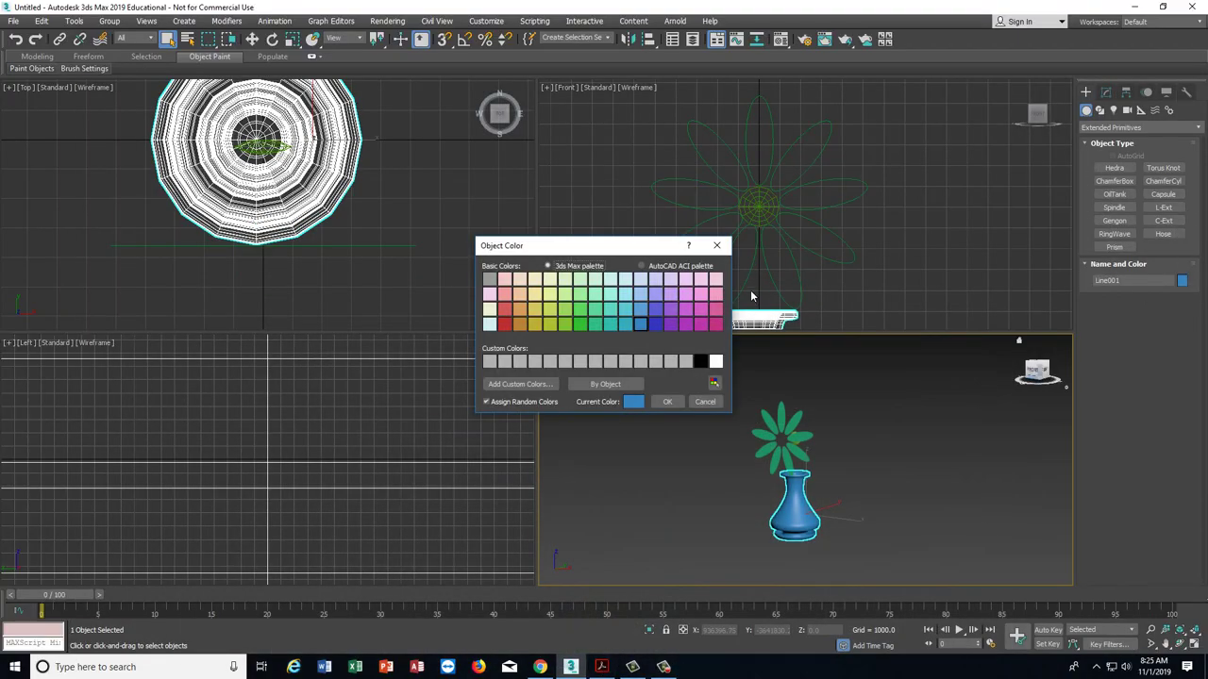
pyautogui.click(565, 279)
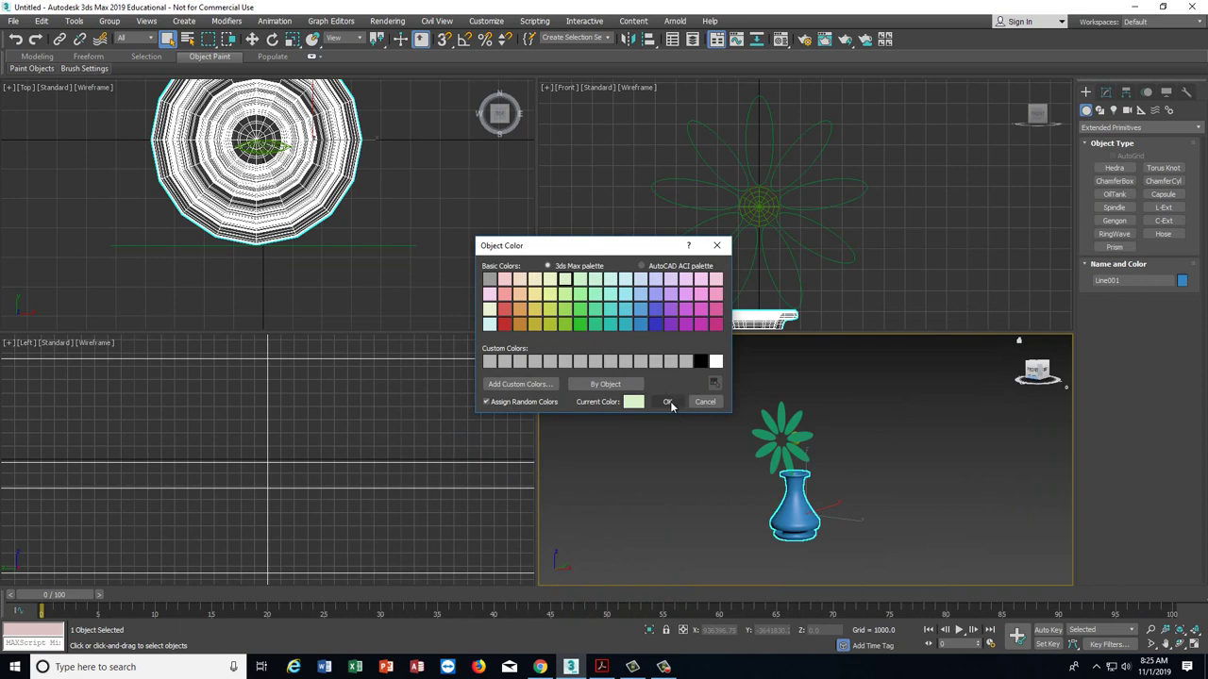
pyautogui.click(668, 402)
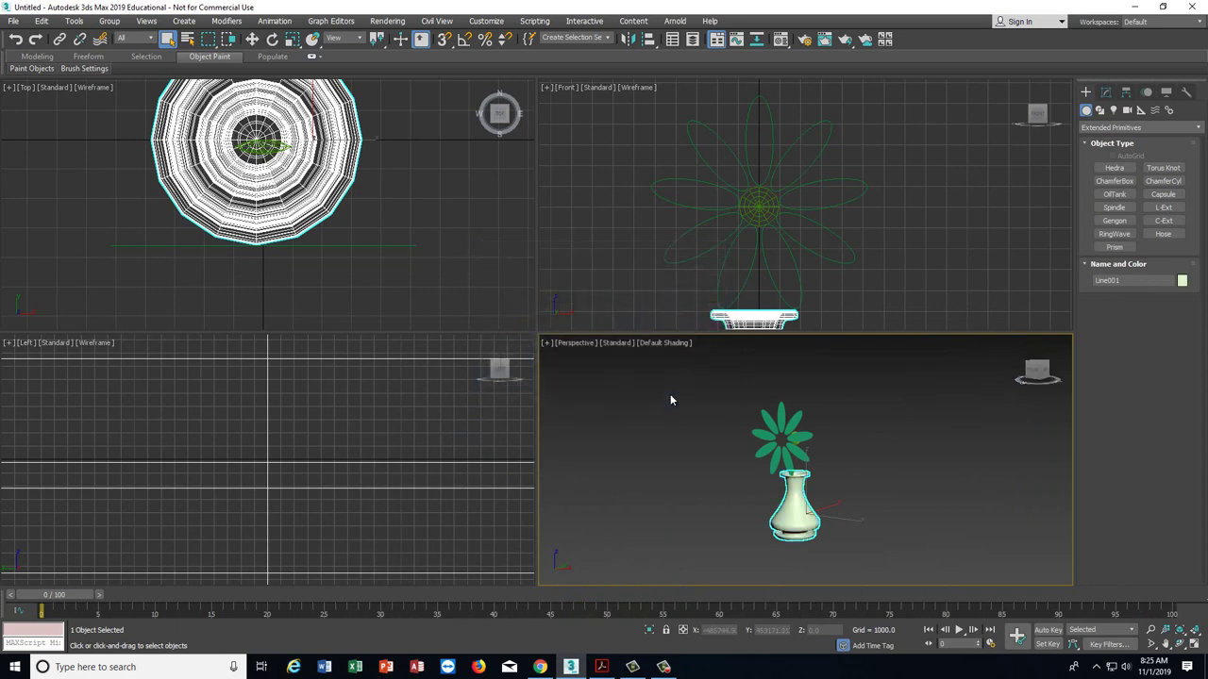
# - Check the petal color in the reference PDF, and change the petals group's object color to light blue
pyautogui.click(601, 667)
pyautogui.click(601, 667)
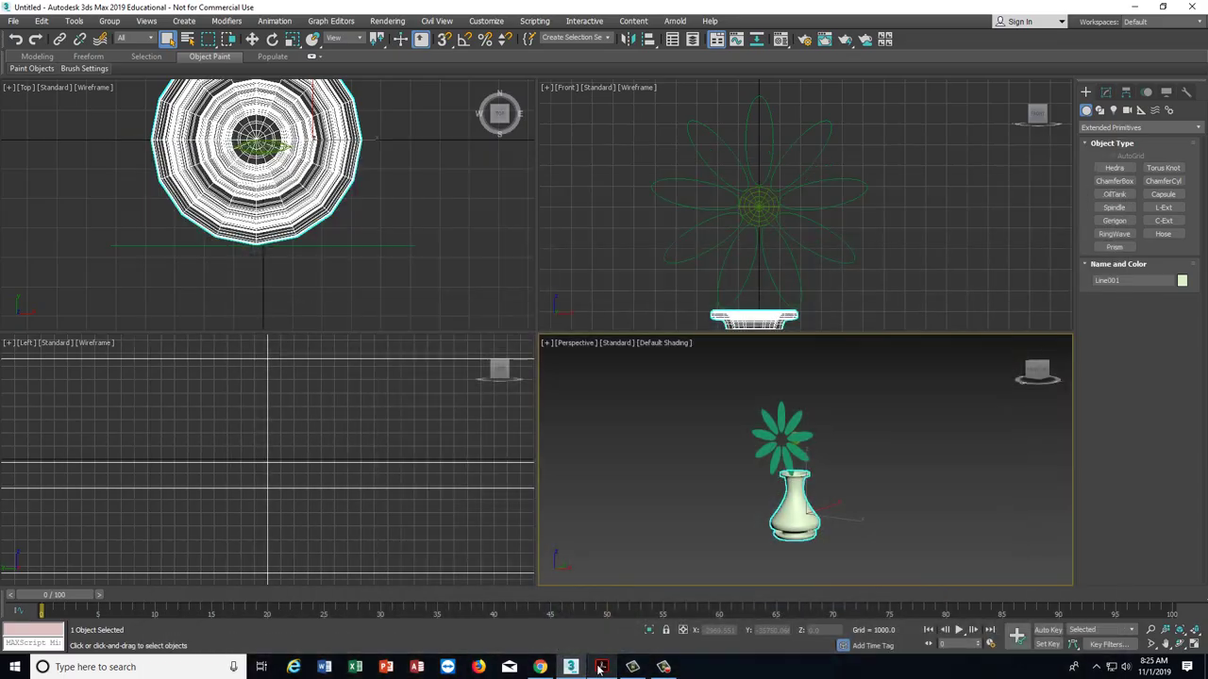
pyautogui.click(779, 441)
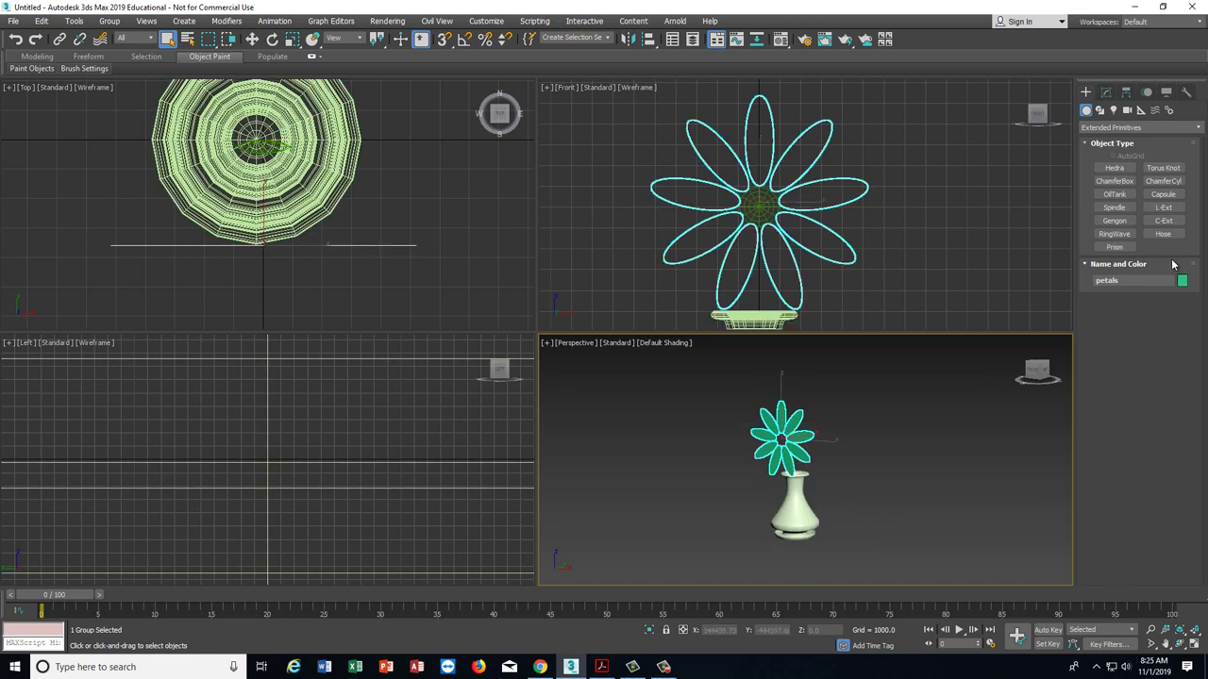
pyautogui.click(1183, 281)
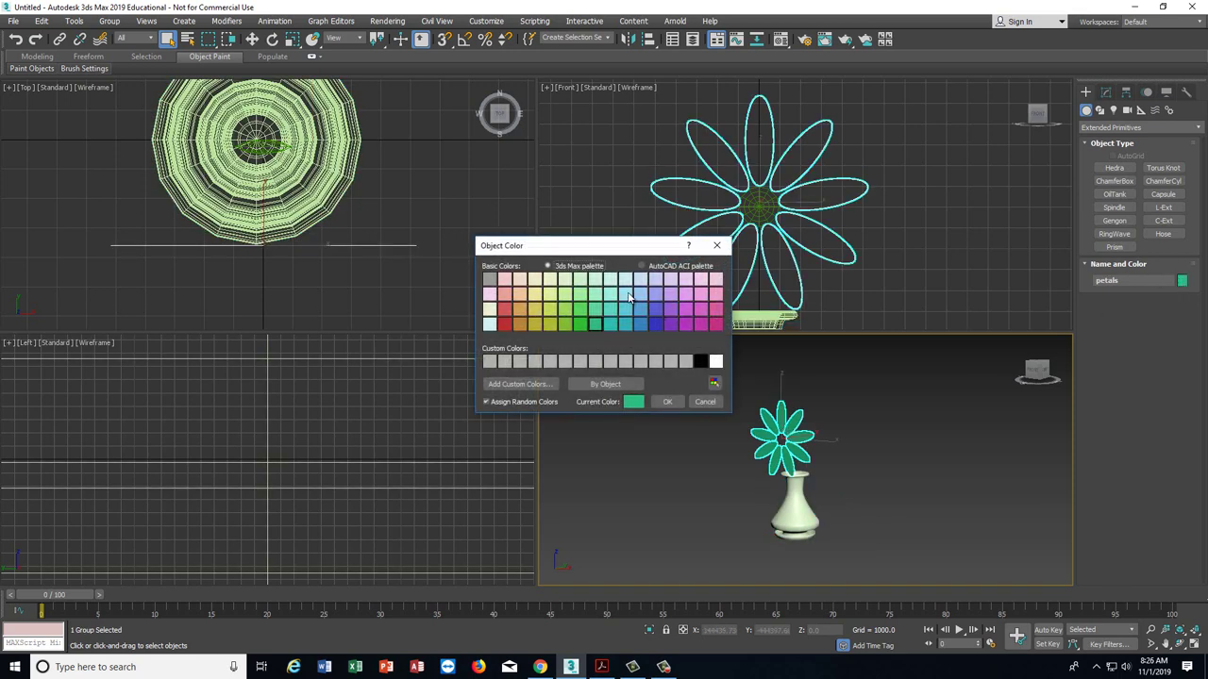
pyautogui.click(627, 295)
pyautogui.click(667, 402)
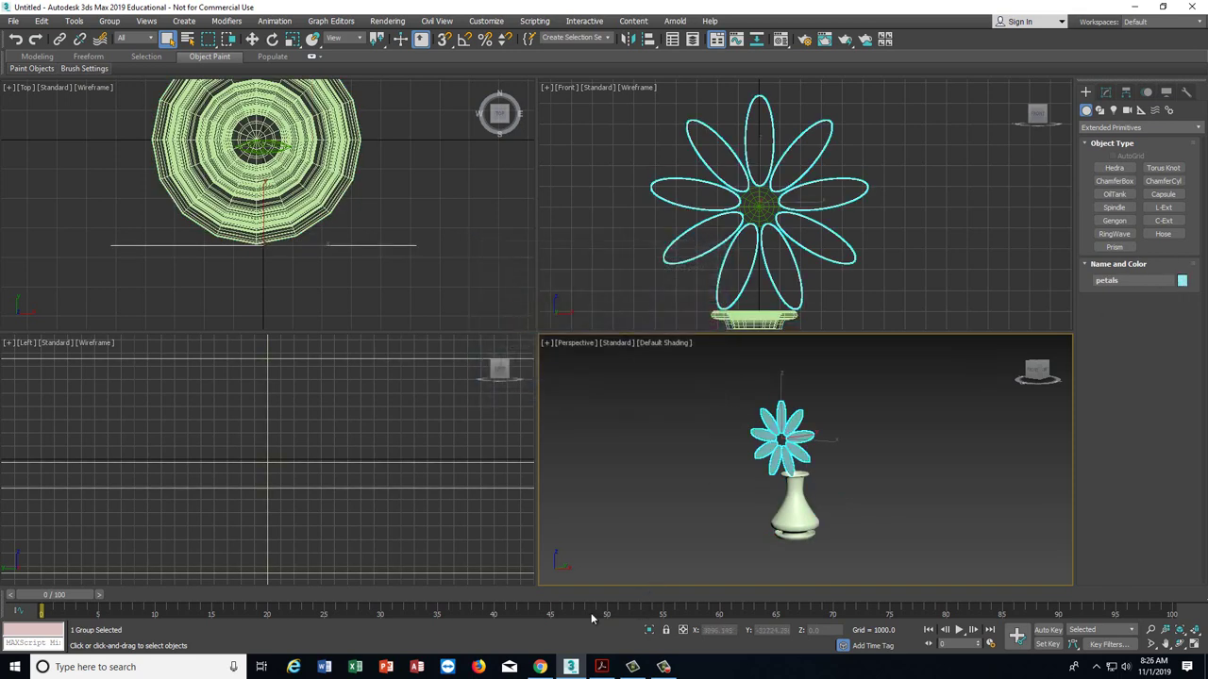
# - Compare the flower center with the reference PDF, and change the OilTank's object color to dark blue
pyautogui.click(601, 667)
pyautogui.click(601, 668)
pyautogui.click(761, 208)
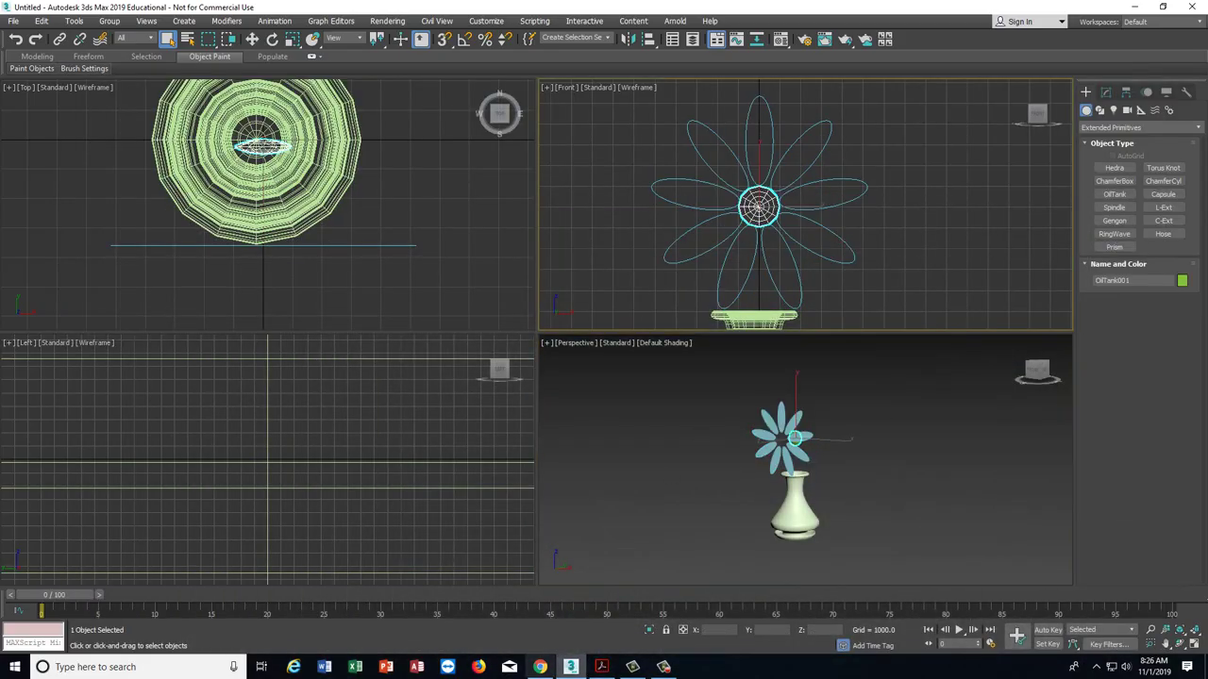
pyautogui.click(1182, 281)
pyautogui.click(662, 324)
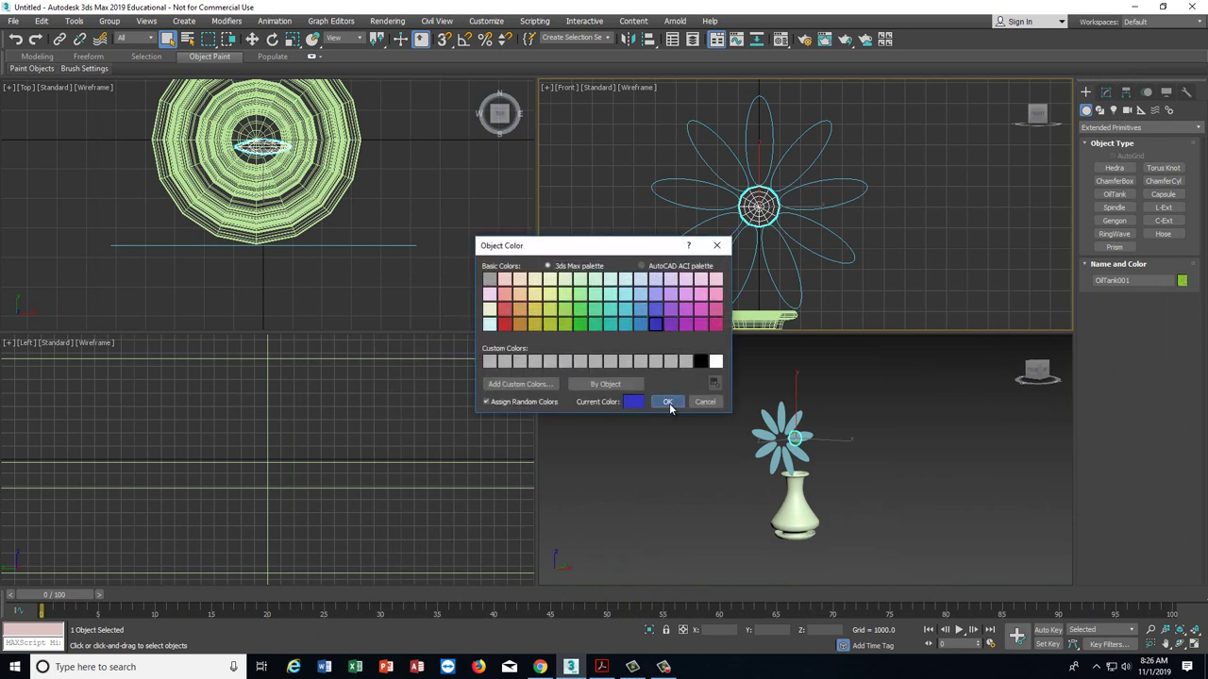
pyautogui.click(668, 402)
pyautogui.click(897, 360)
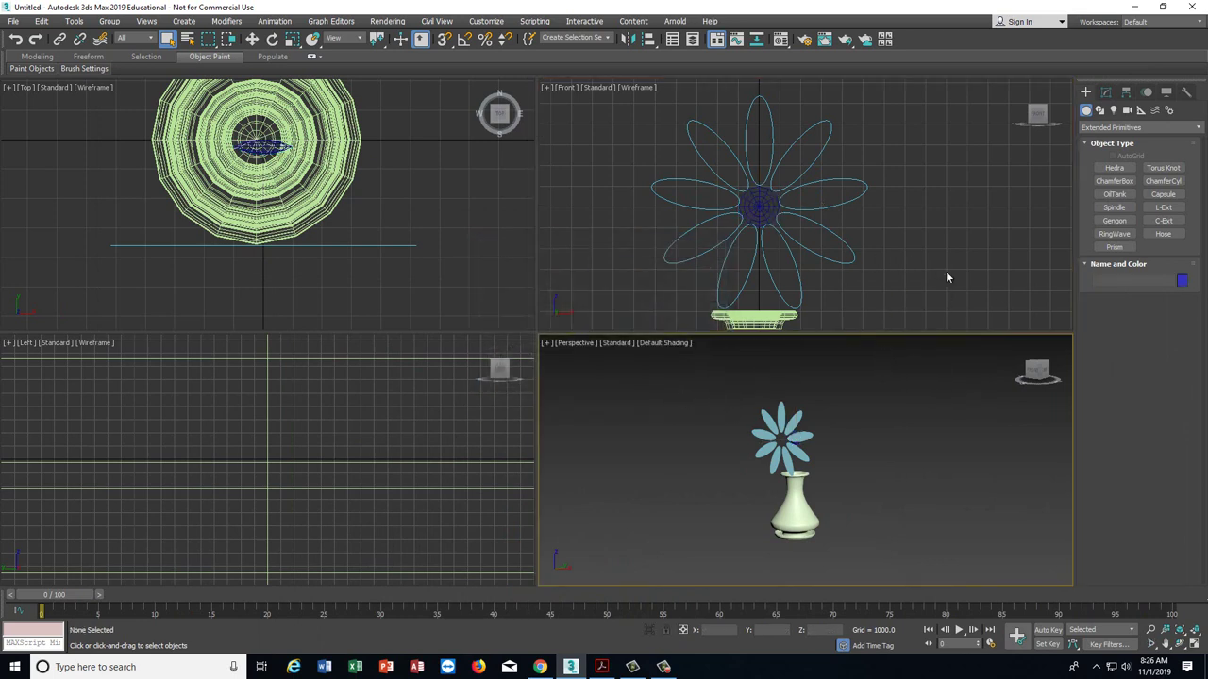
# - Move the OilTank about -3360 units along Y in the top view so it sits at the plane of the petals
pyautogui.moveTo(1022, 378)
pyautogui.mouseDown()
pyautogui.moveTo(913, 373)
pyautogui.moveTo(913, 358)
pyautogui.moveTo(1037, 374)
pyautogui.mouseUp()
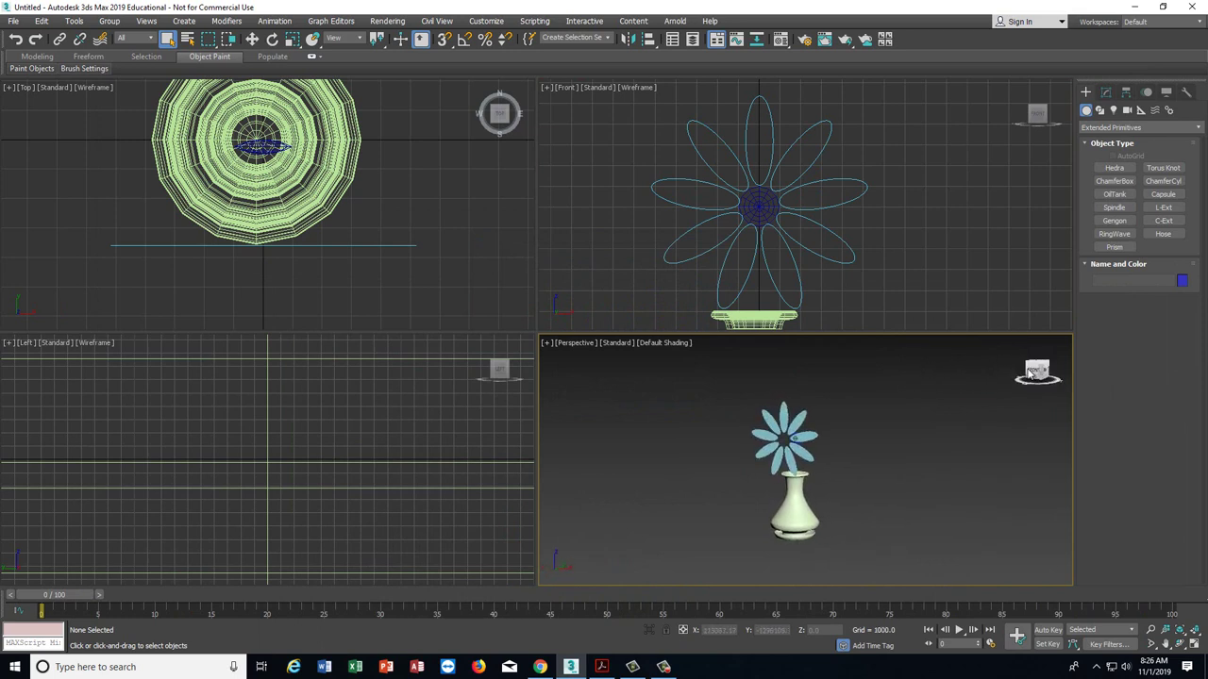
pyautogui.click(252, 39)
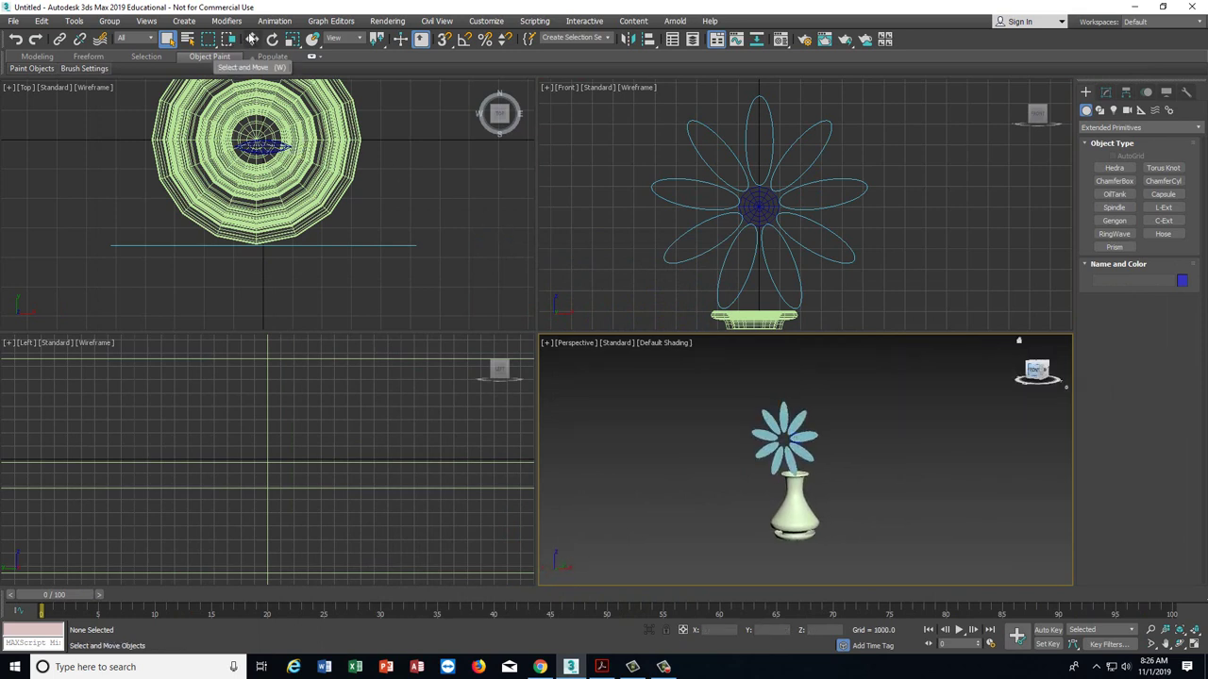
pyautogui.click(279, 146)
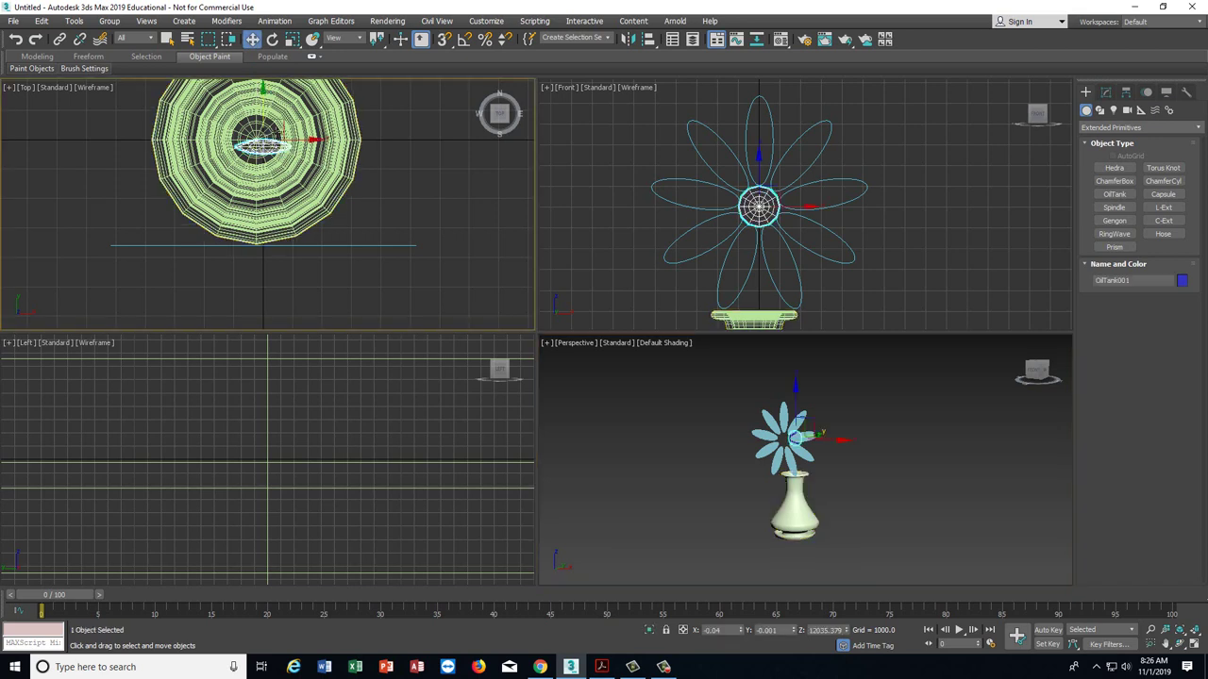
pyautogui.moveTo(276, 143); pyautogui.dragTo(268, 190)
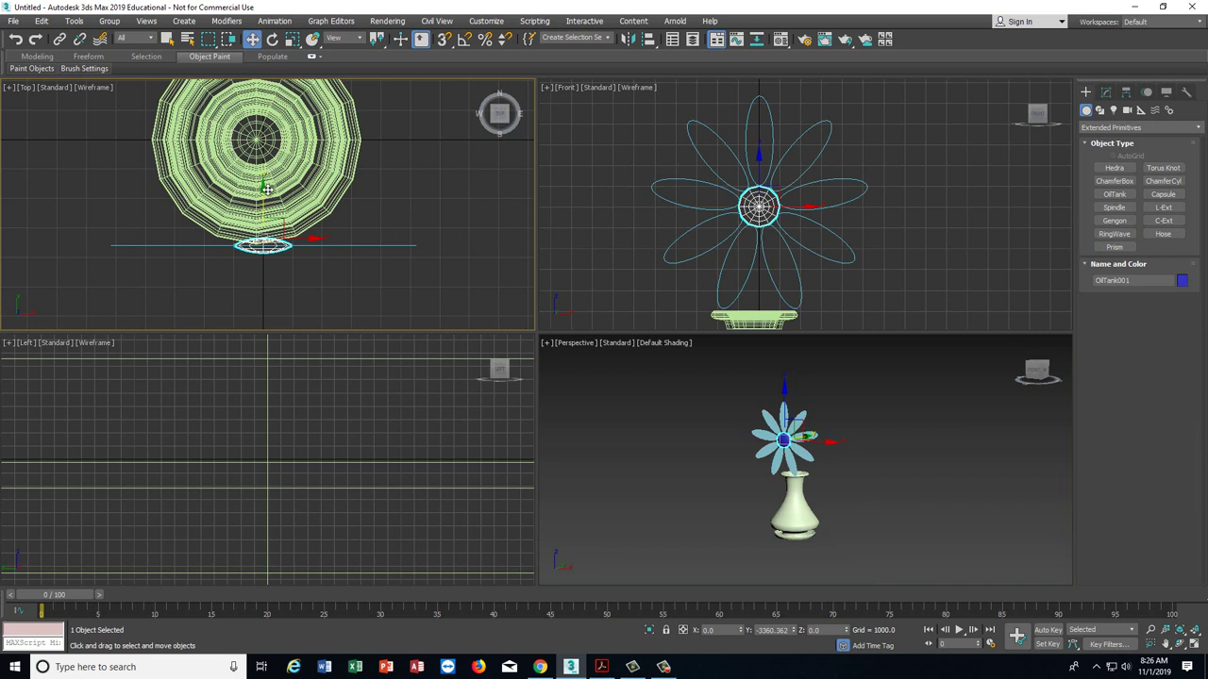
pyautogui.click(983, 467)
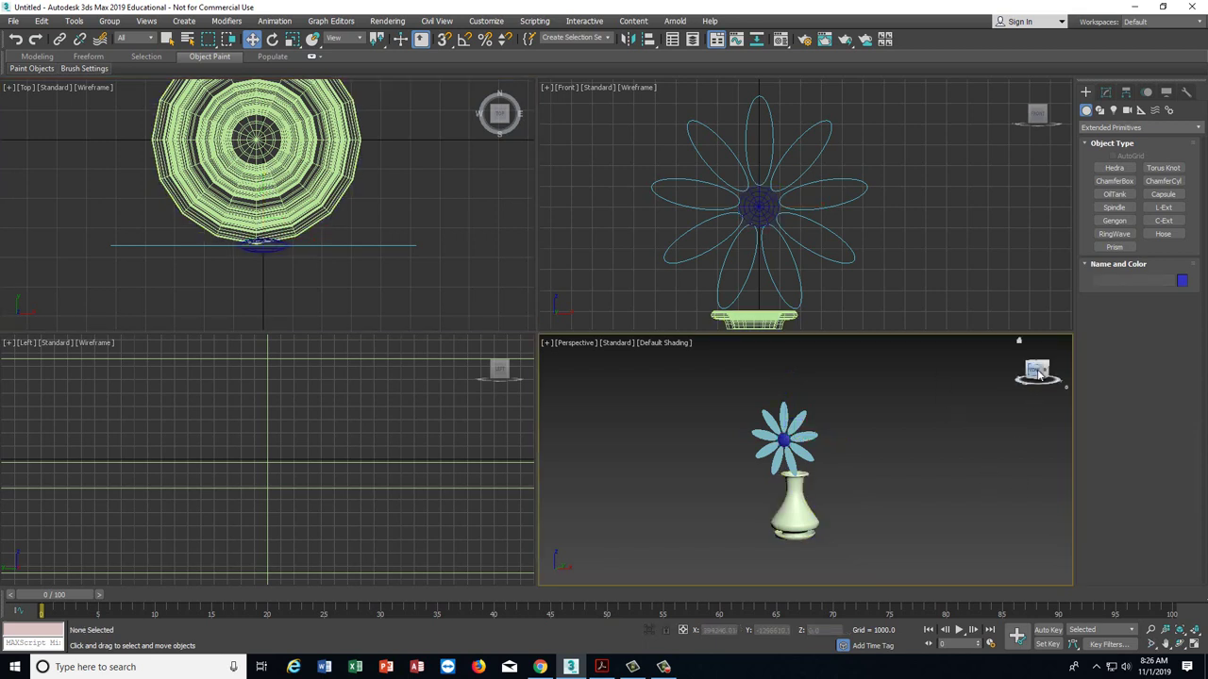
pyautogui.moveTo(1039, 373); pyautogui.dragTo(1003, 372)
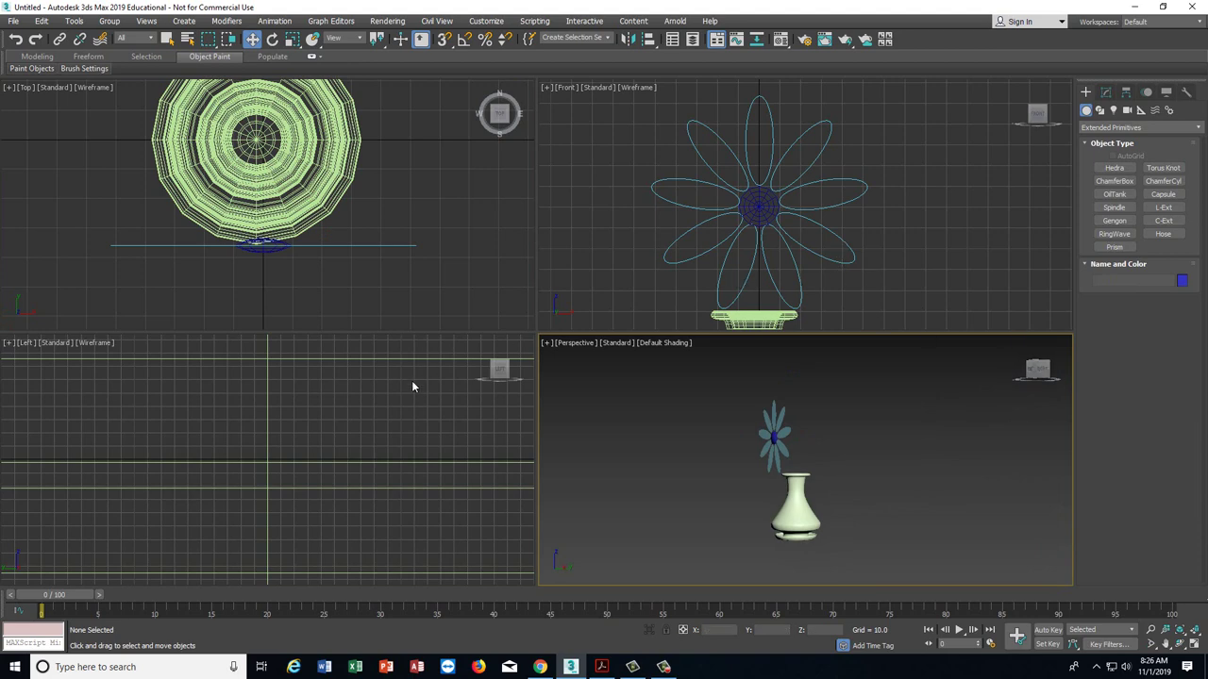
# - Draw a curved stem line in the left view, from the flower center through a bend about 2830 units back and 720 down, ending inside the vase
pyautogui.scroll(-10, 339, 418)
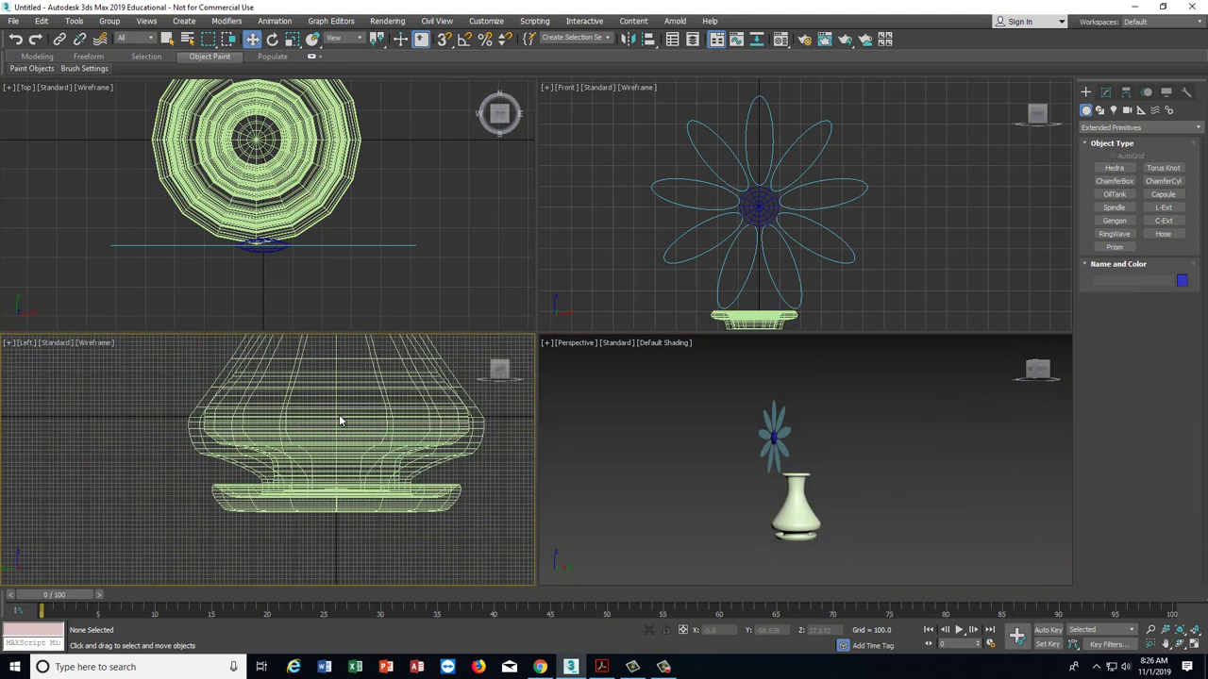
pyautogui.scroll(-6, 339, 418)
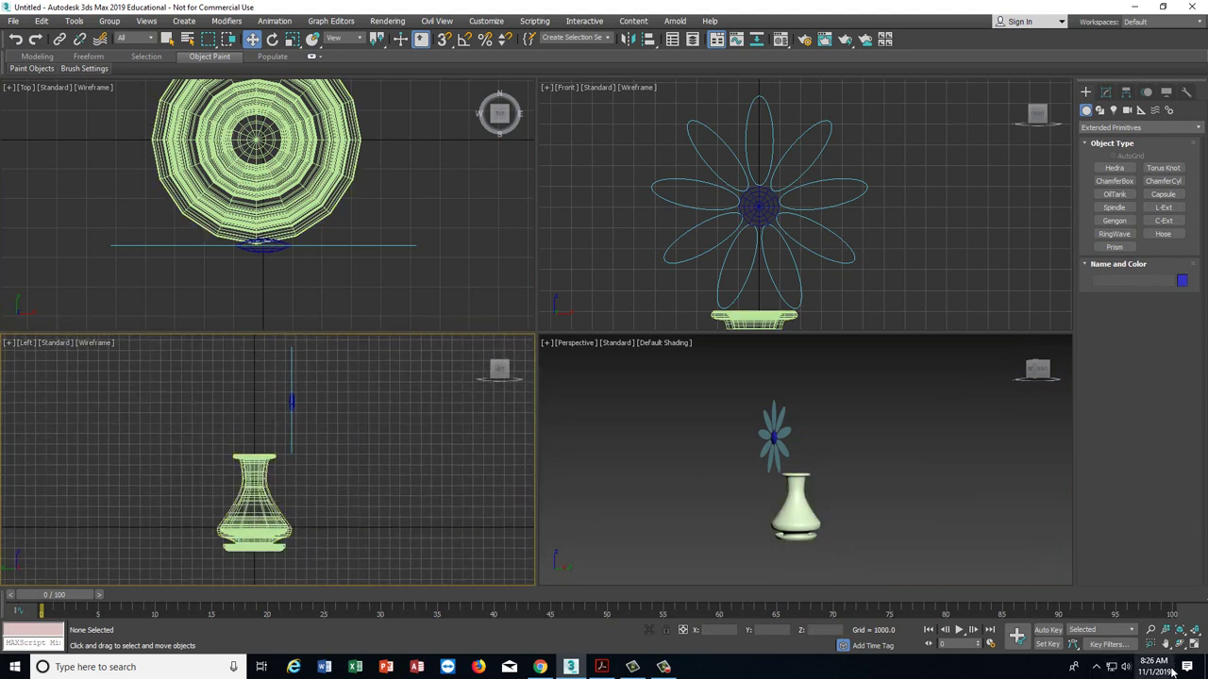
pyautogui.click(1193, 644)
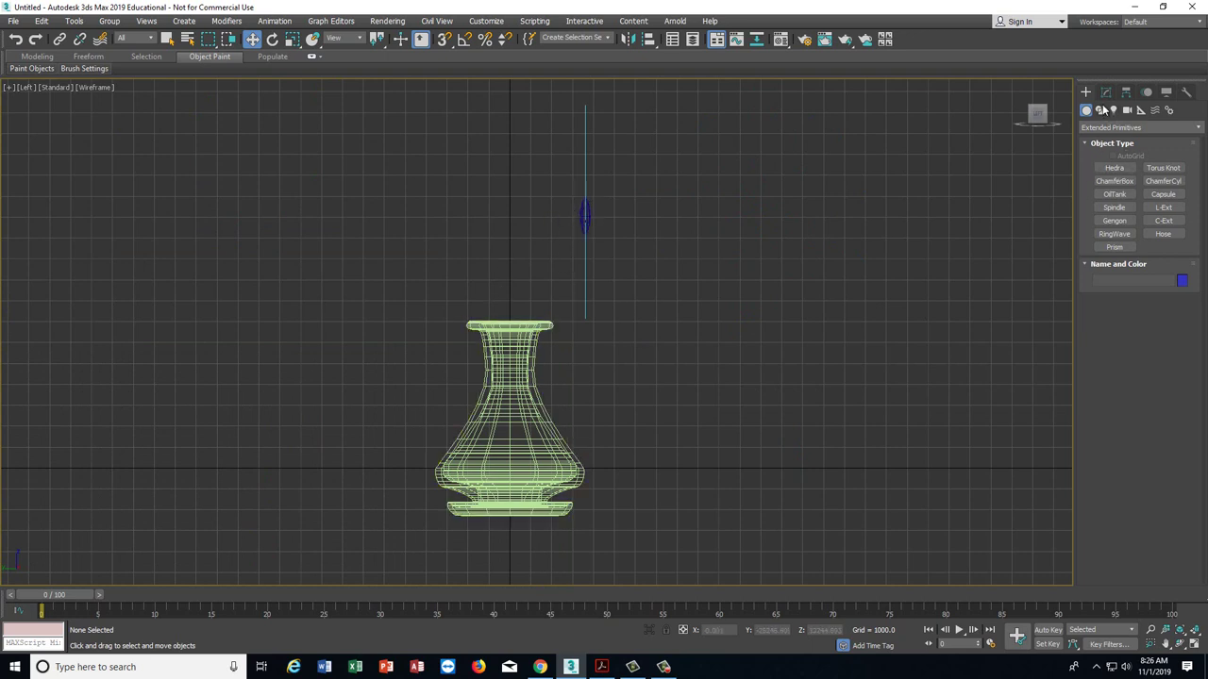
pyautogui.click(1100, 110)
pyautogui.click(1115, 178)
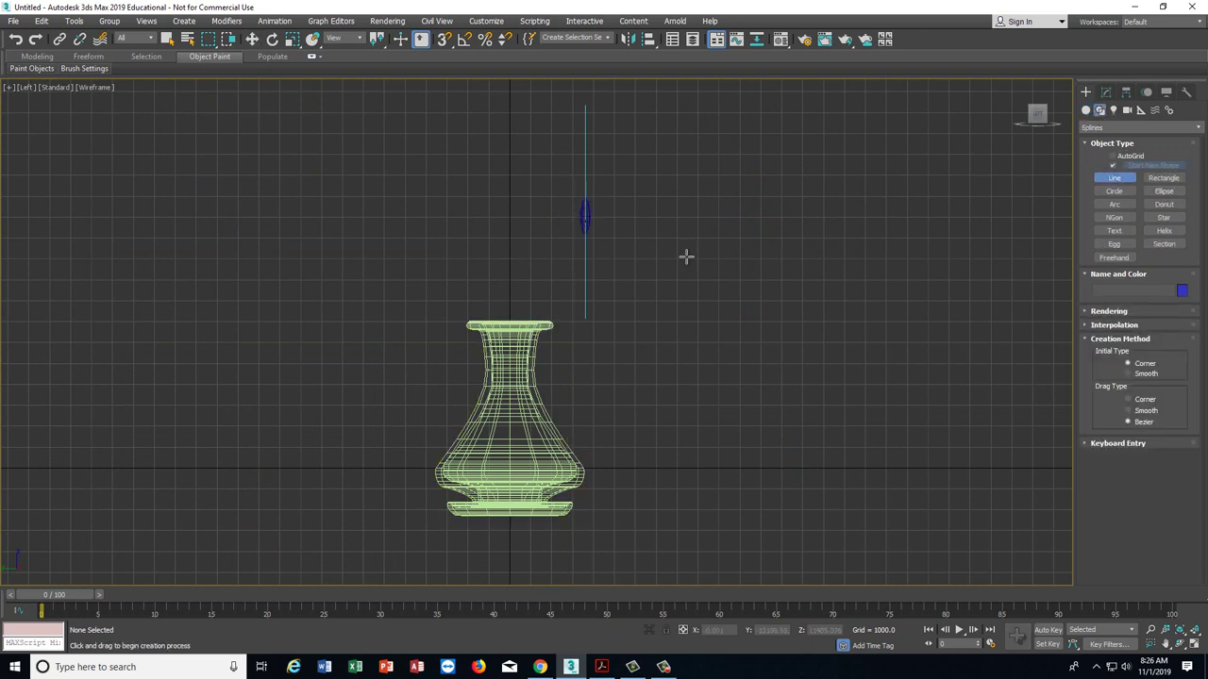
pyautogui.click(576, 218)
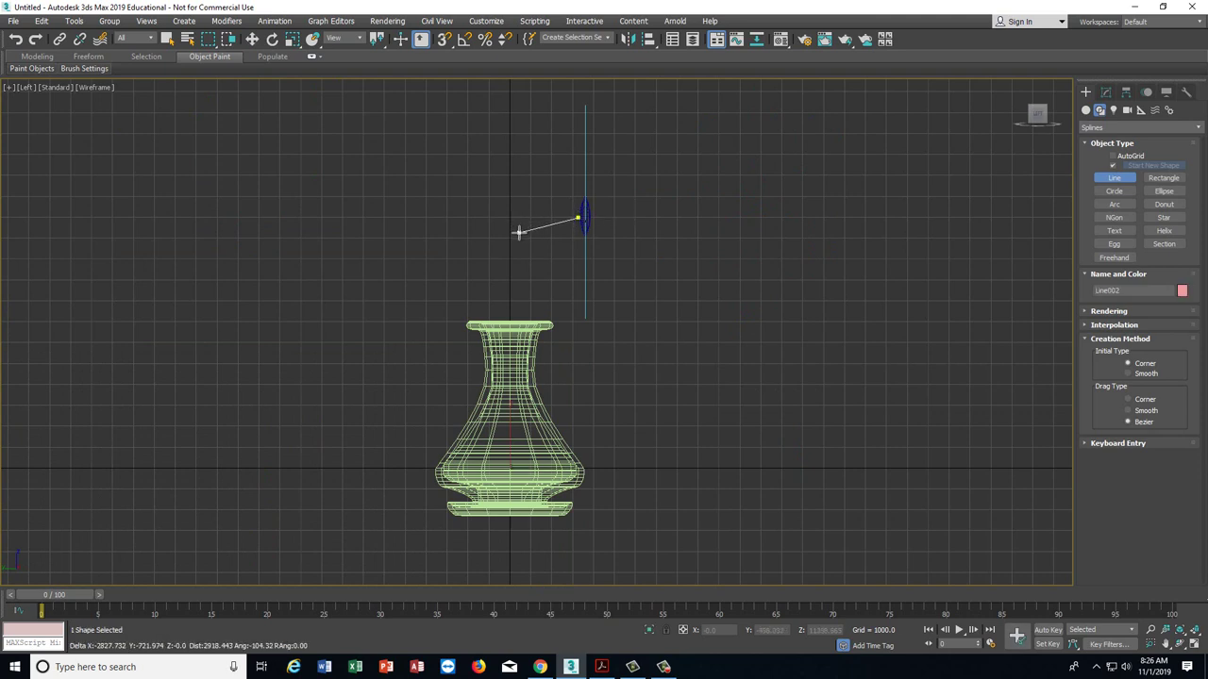
pyautogui.moveTo(517, 232); pyautogui.dragTo(513, 249)
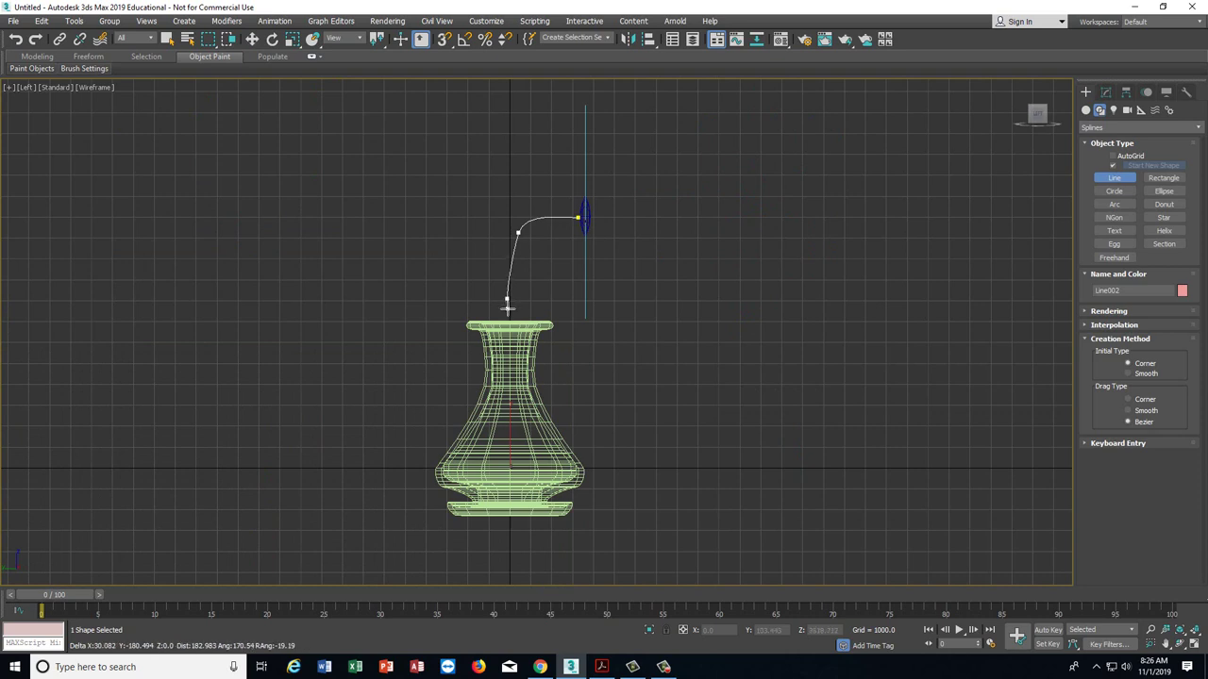
pyautogui.click(507, 301)
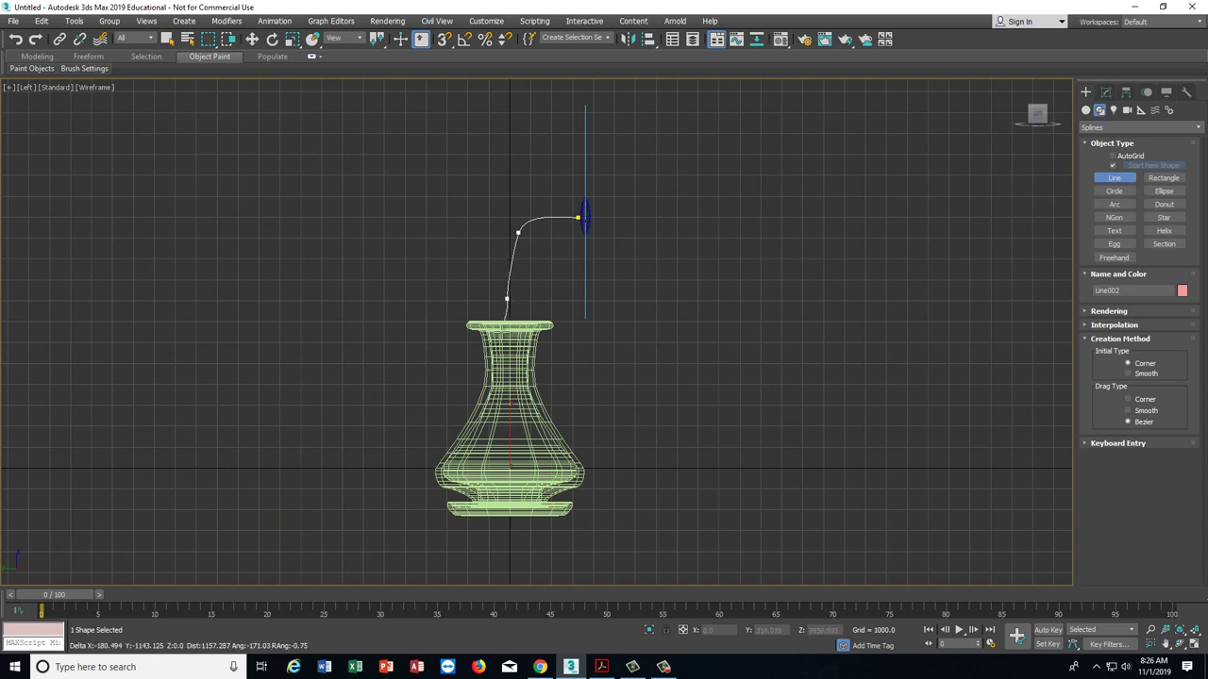
pyautogui.rightClick(533, 451)
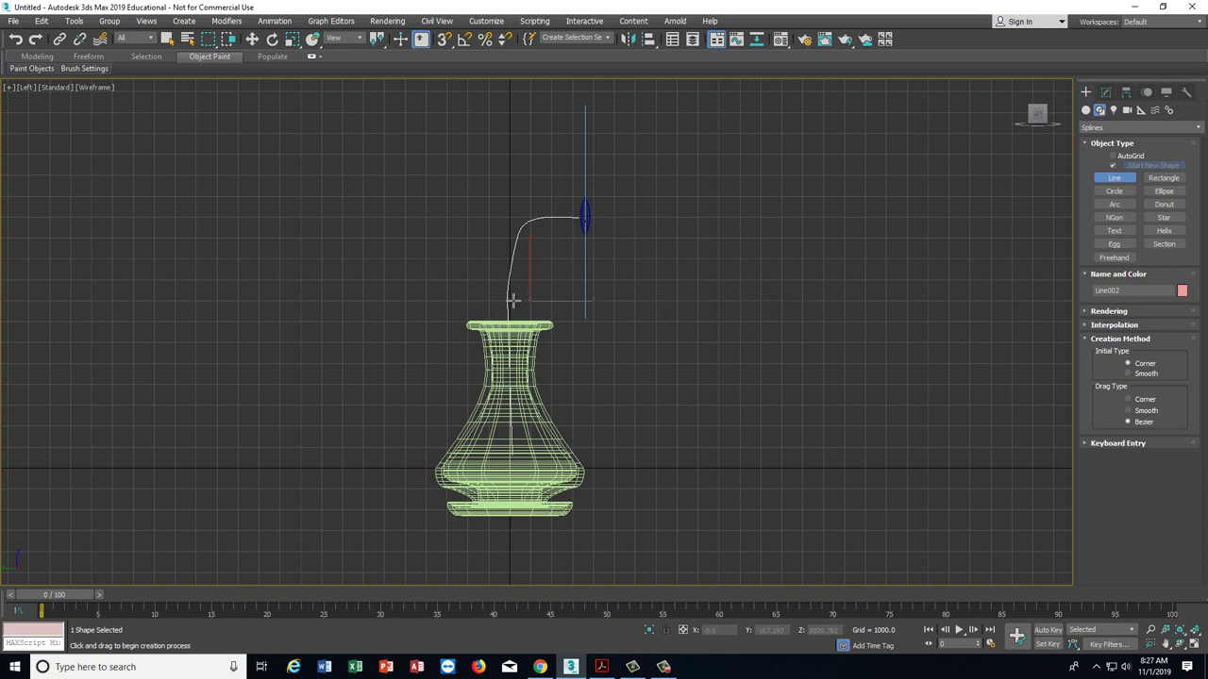
# - Render the perspective view to check how the stem line looks beside the flower and vase
pyautogui.click(1196, 644)
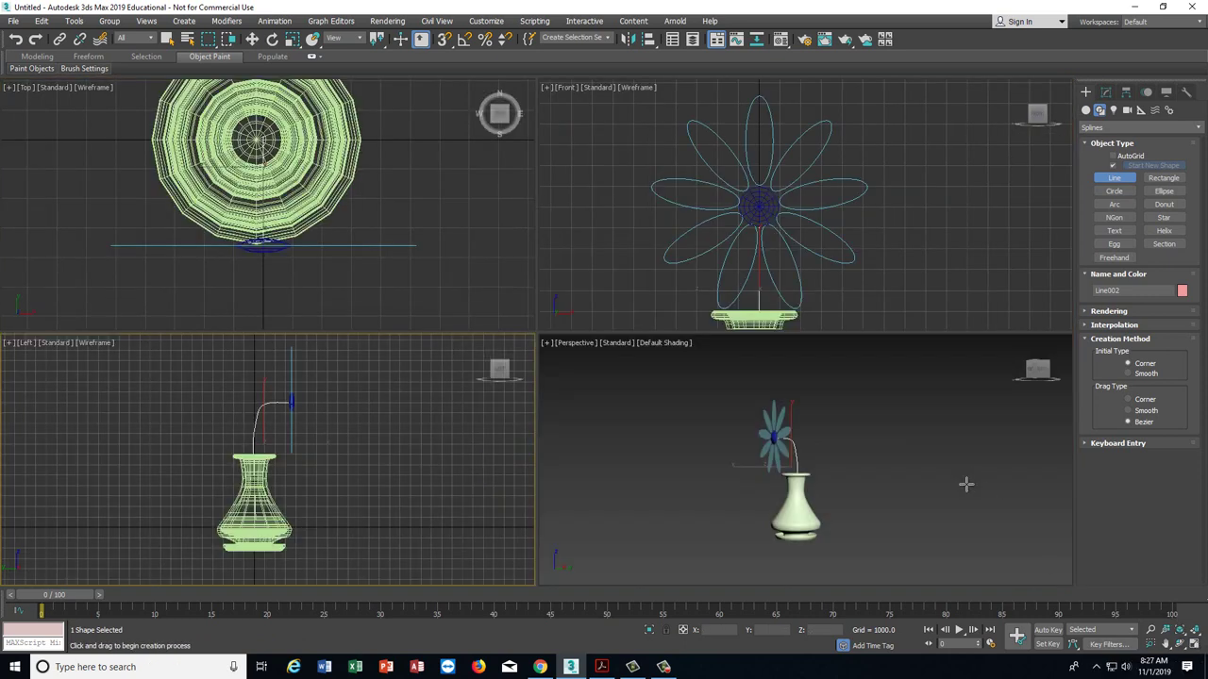
pyautogui.scroll(5, 815, 453)
pyautogui.moveTo(785, 456); pyautogui.dragTo(797, 447, button='middle')
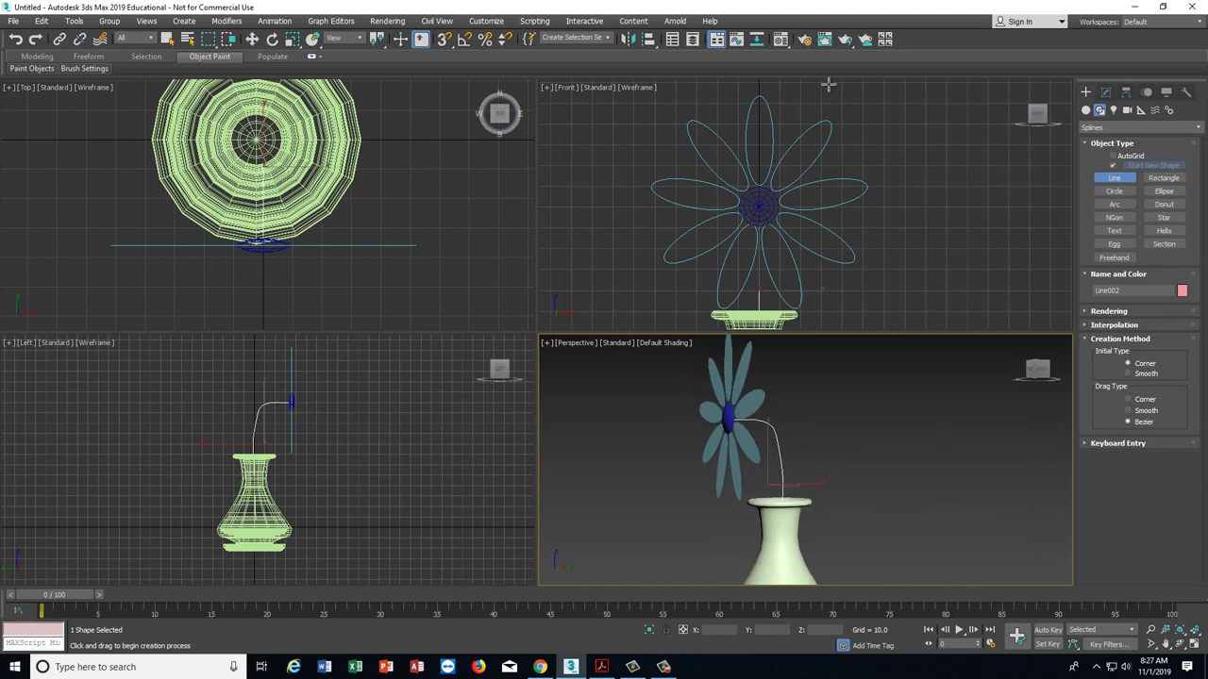
pyautogui.click(845, 40)
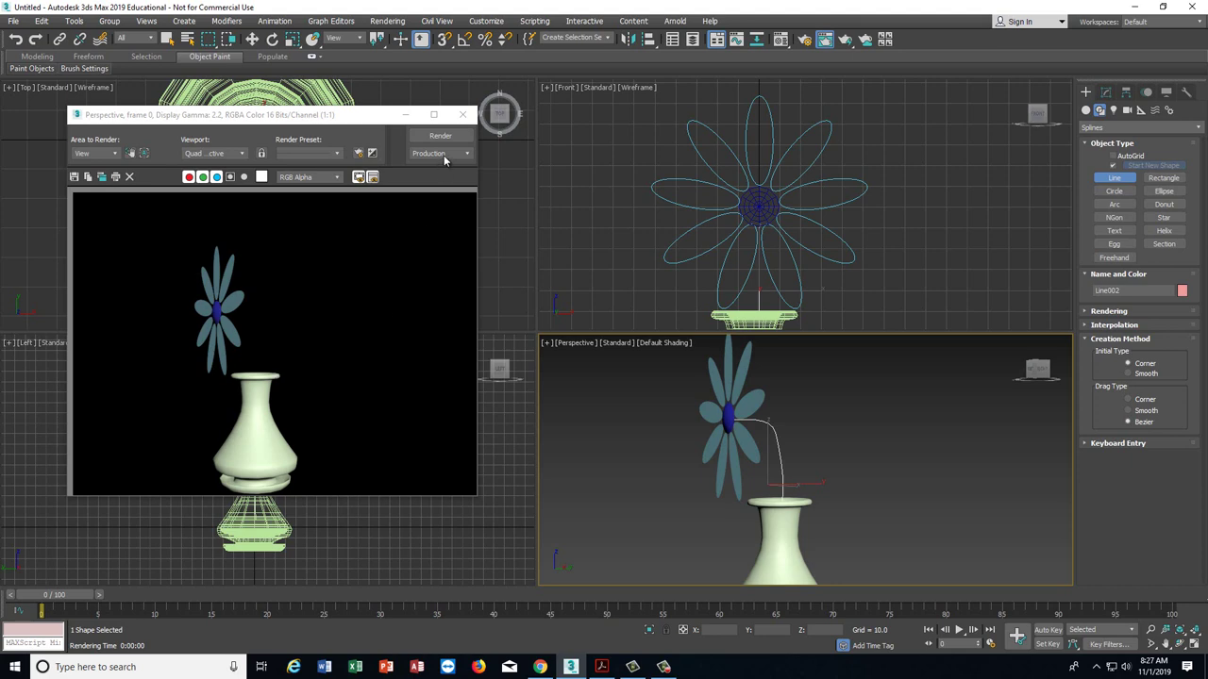
pyautogui.click(463, 114)
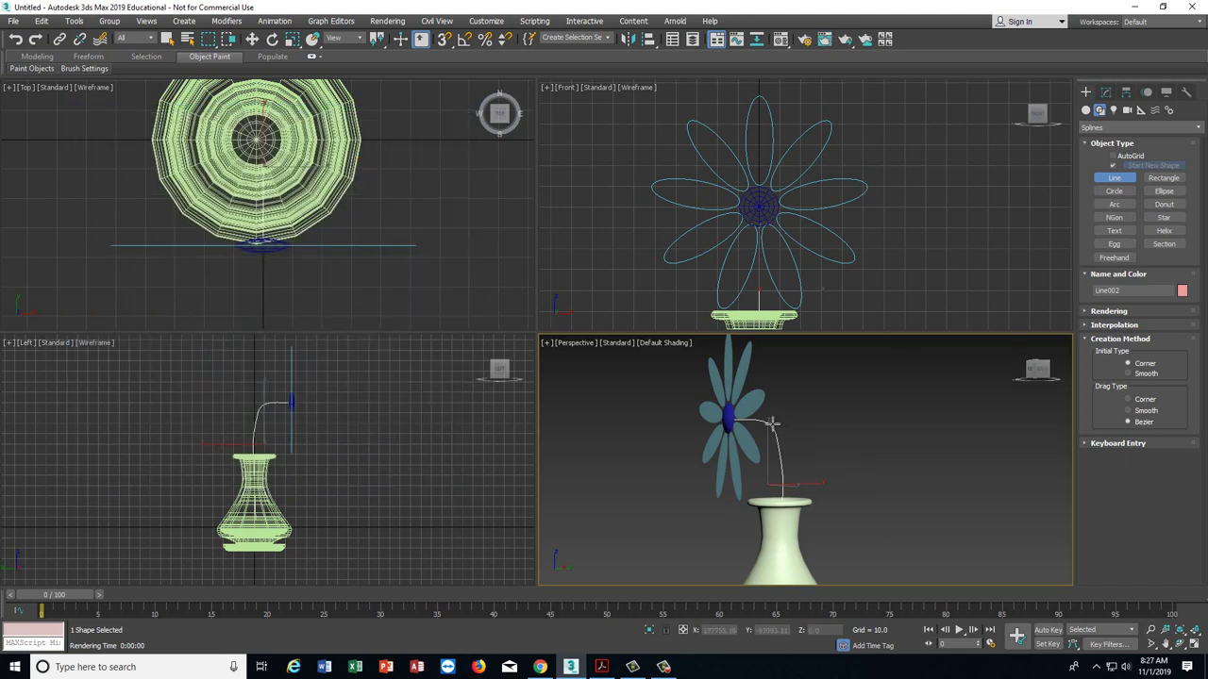
# - Enable the stem line in both the renderer and the viewport, and render the perspective view
pyautogui.click(1104, 311)
pyautogui.click(1096, 283)
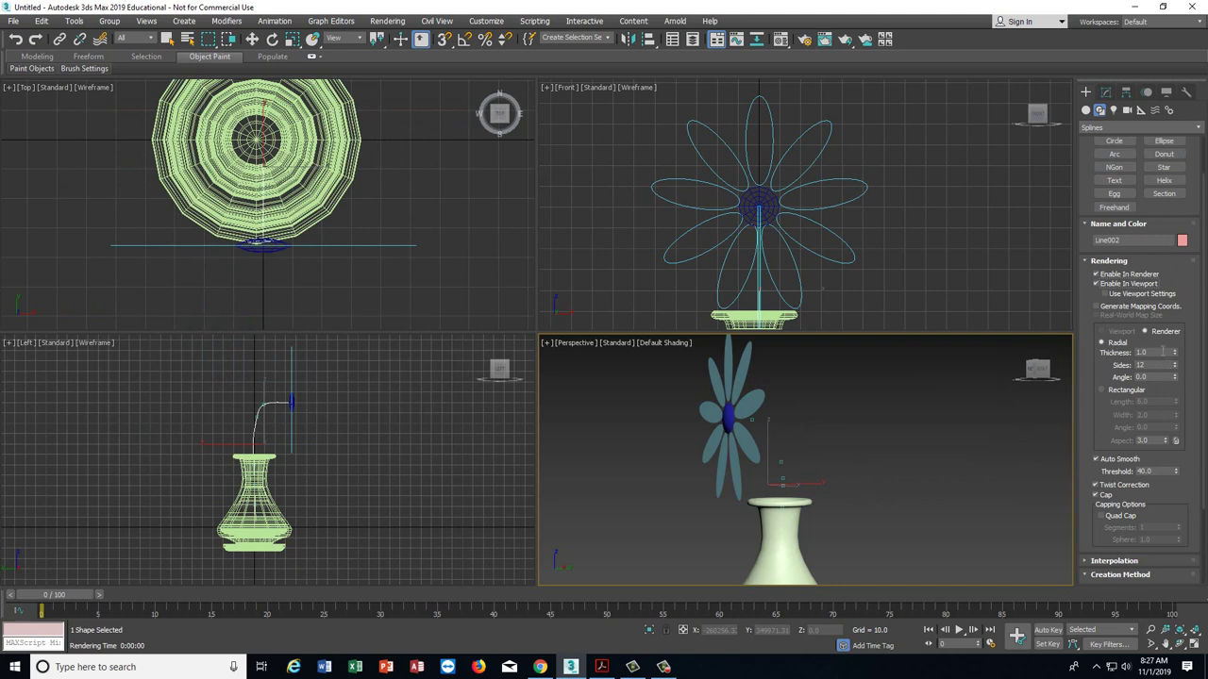
pyautogui.click(845, 39)
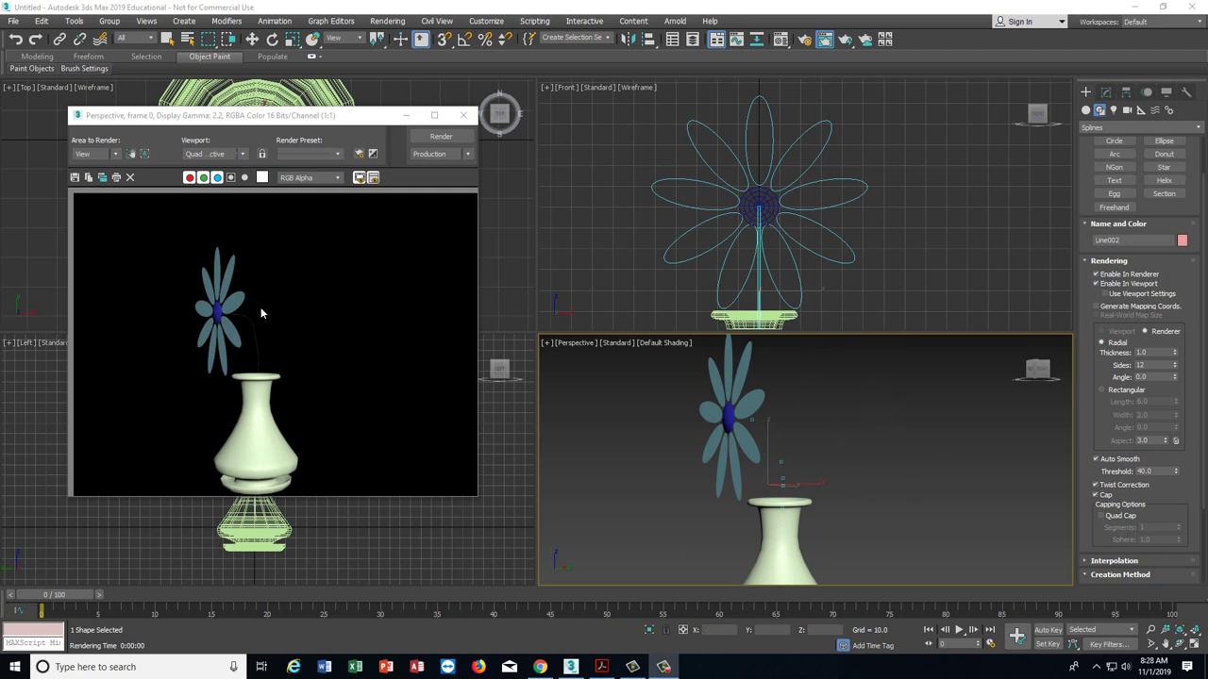
# - Try a radial thickness of 10 for the stem line
pyautogui.doubleClick(1158, 352)
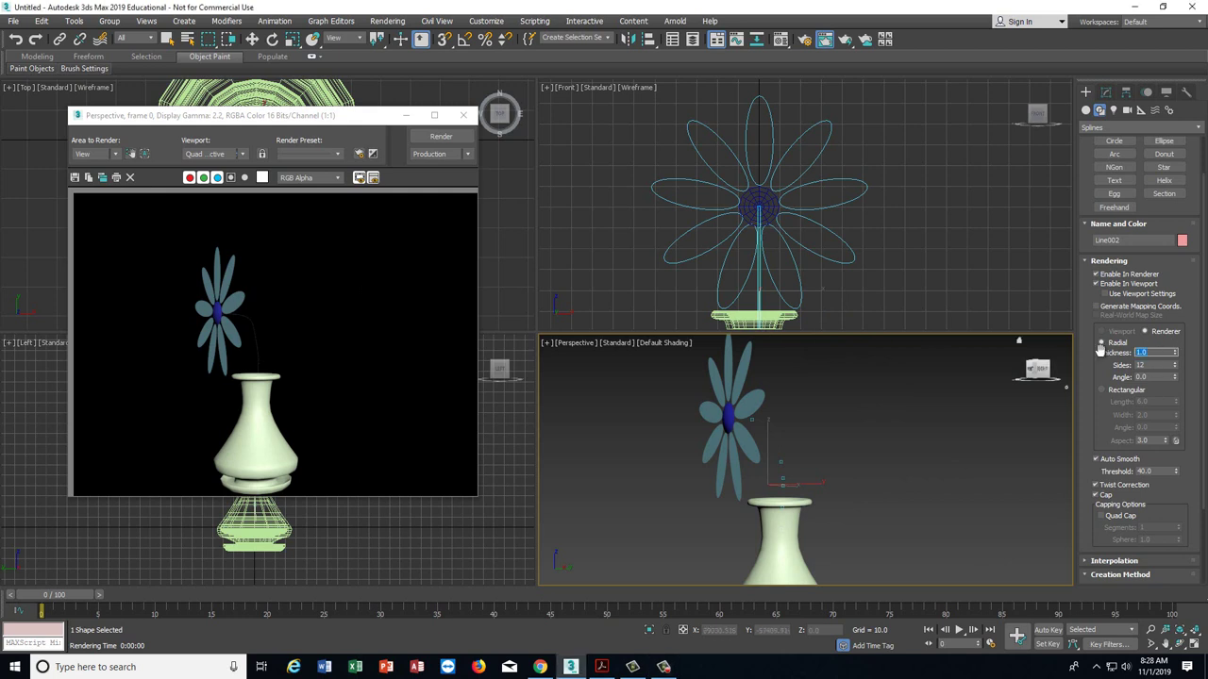
pyautogui.write('10')
pyautogui.press('Return')
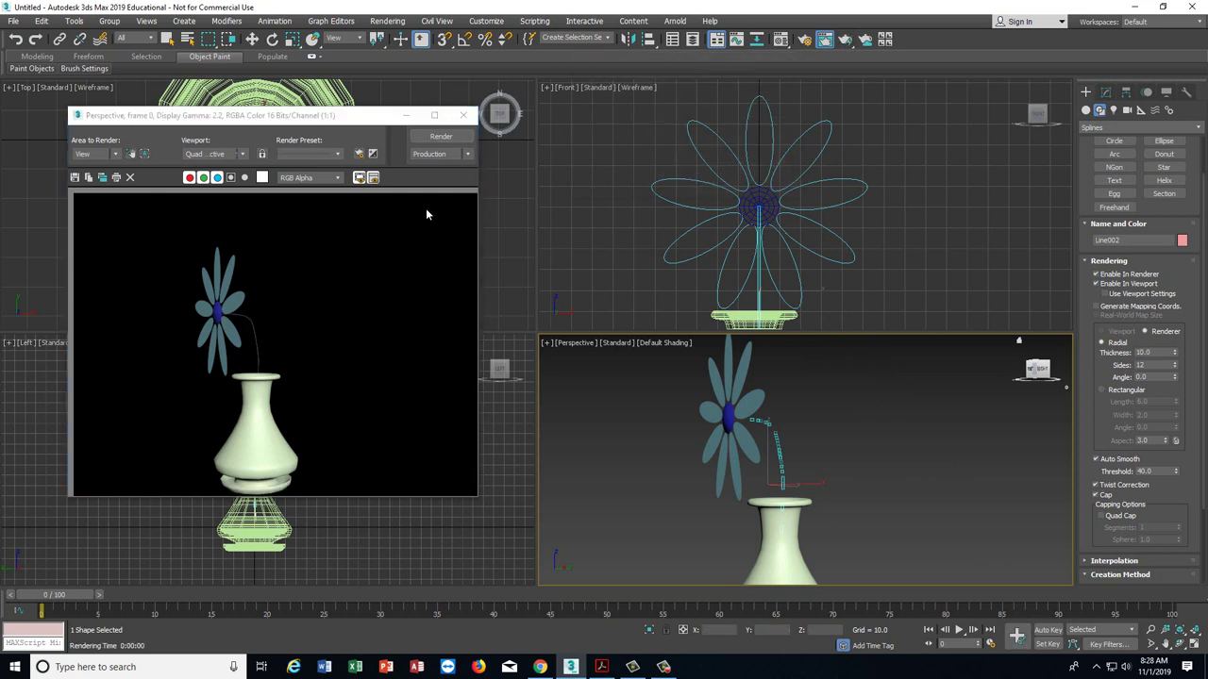
# - Set the stem line's radial thickness to 100, and render the perspective view
pyautogui.doubleClick(1155, 352)
pyautogui.press('Return')
pyautogui.click(845, 39)
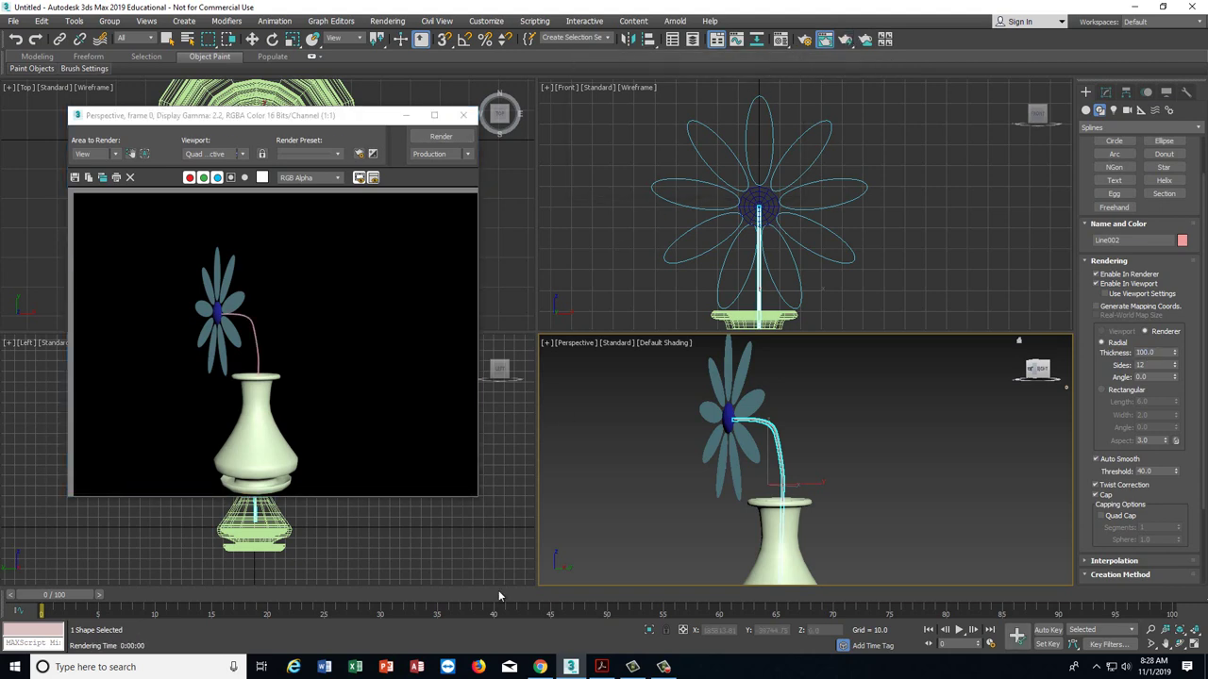
# - Check the stem's color in the reference PDF, and change the stem line's object color to orange
pyautogui.click(609, 668)
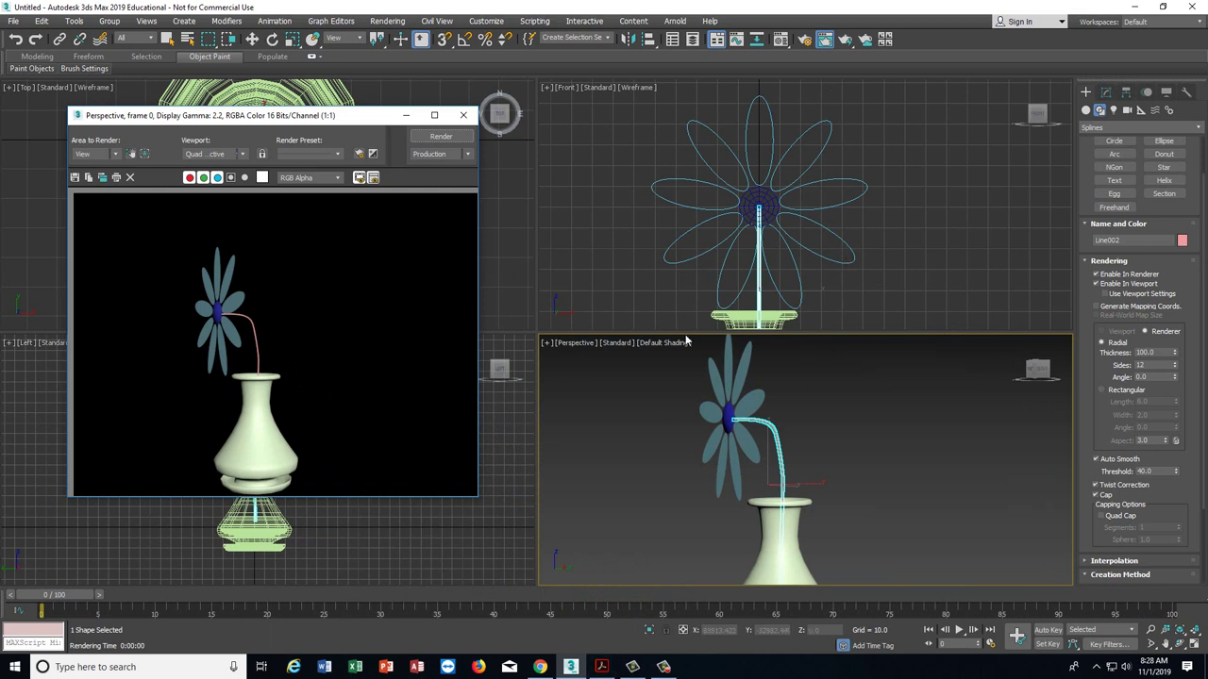
pyautogui.click(1182, 242)
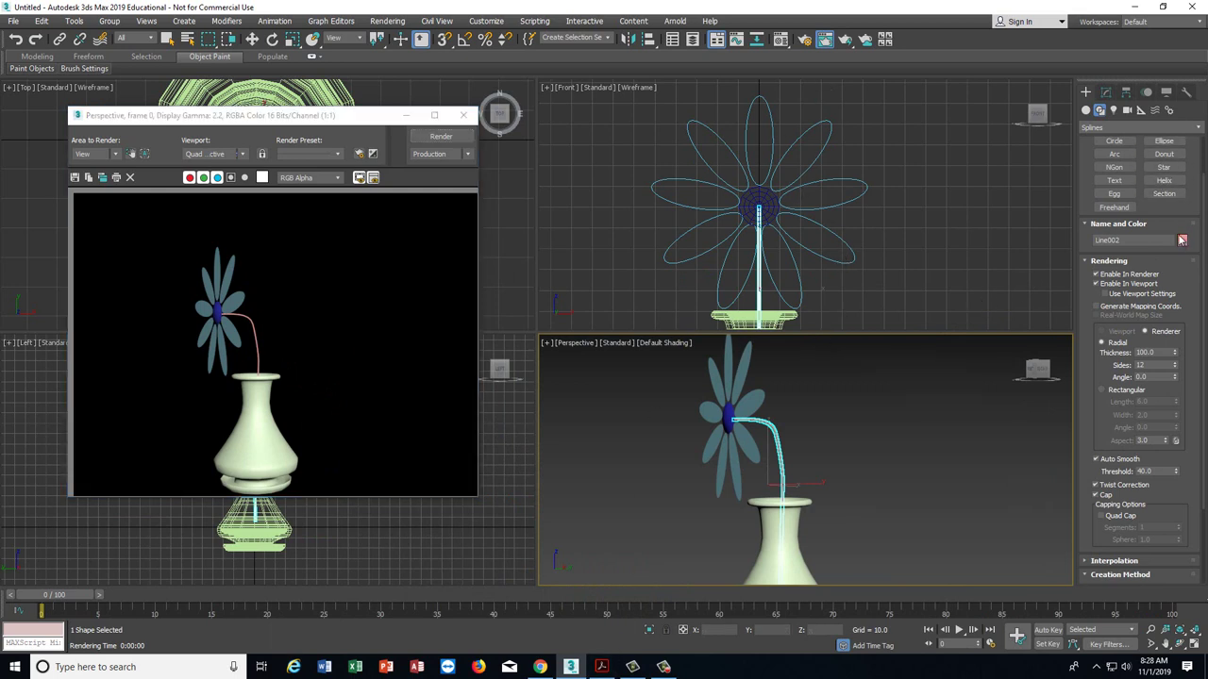
pyautogui.click(520, 311)
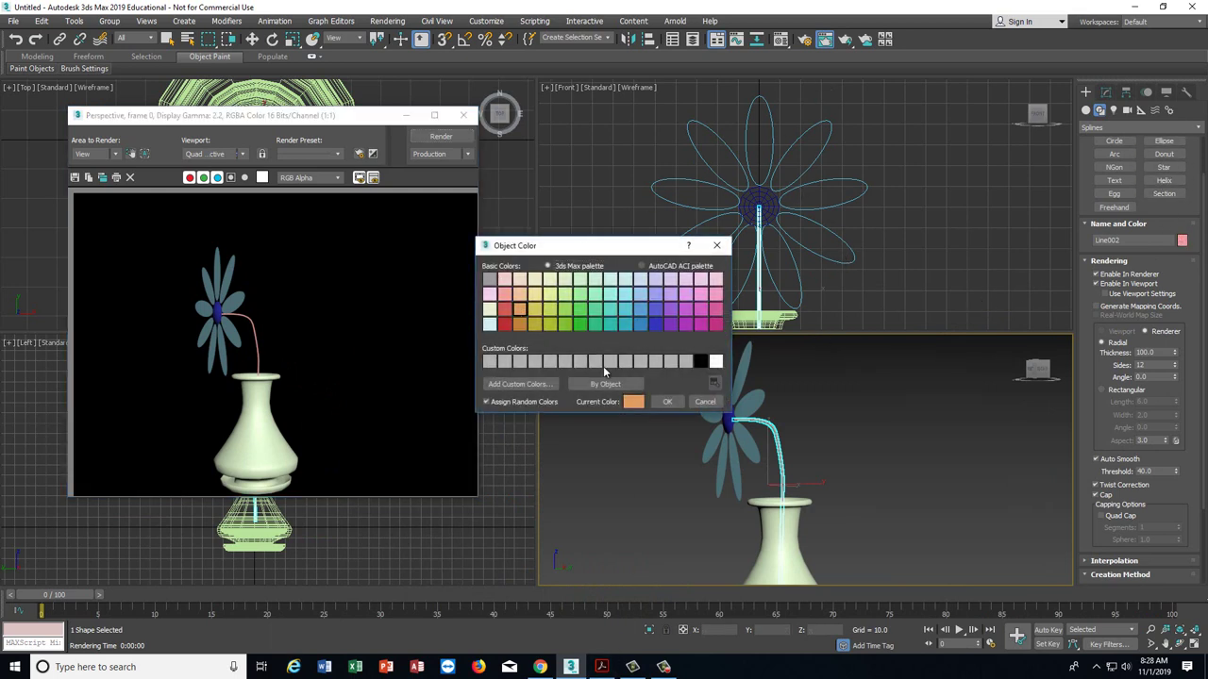
pyautogui.click(668, 402)
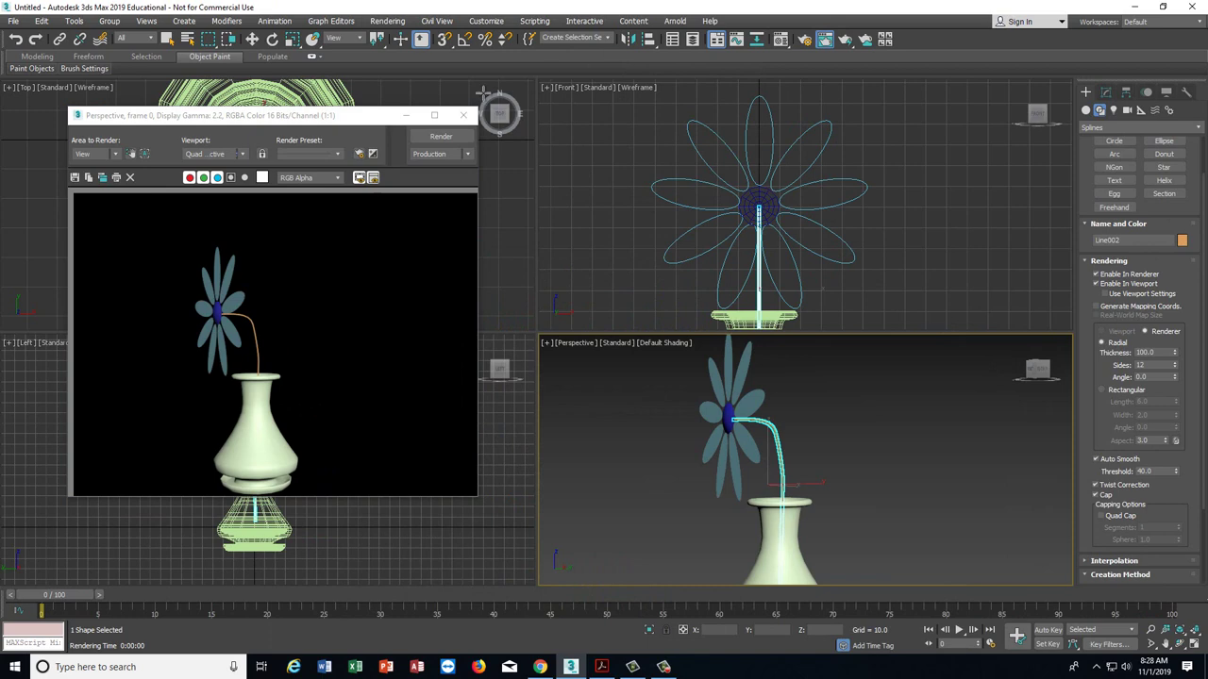
# - Render the maximized perspective view with the flower turned toward the viewer, and compare the render with the reference PDF
pyautogui.click(462, 115)
pyautogui.scroll(-4, 889, 348)
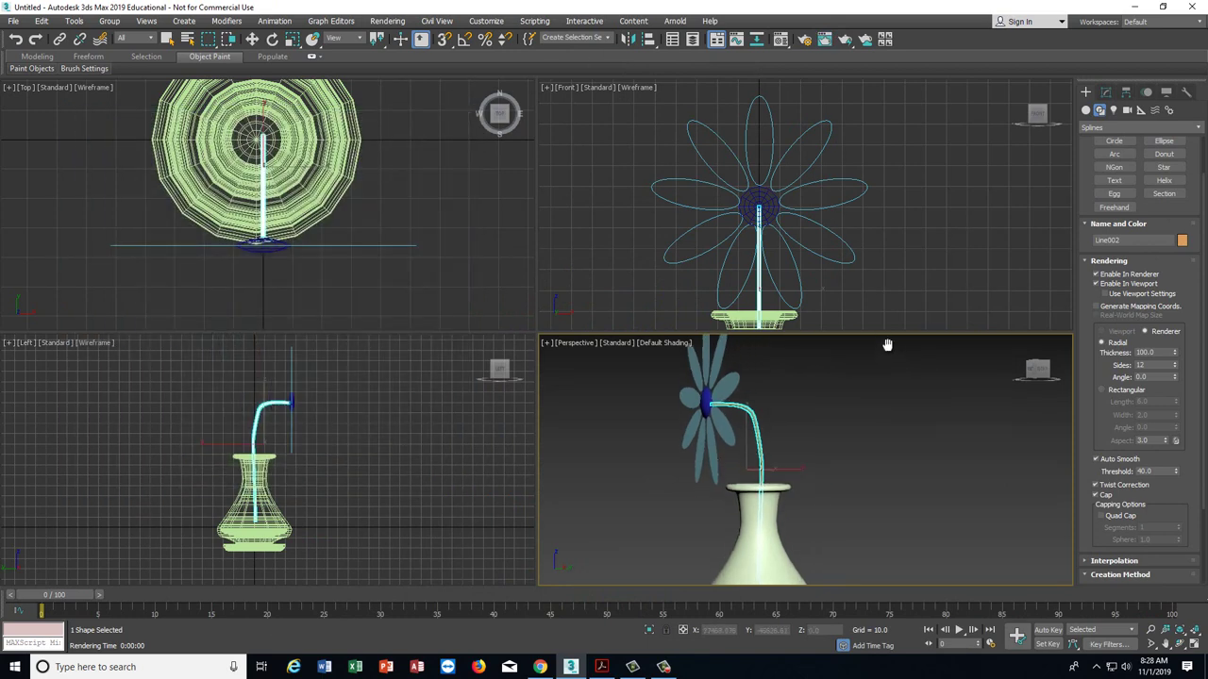
pyautogui.click(1197, 643)
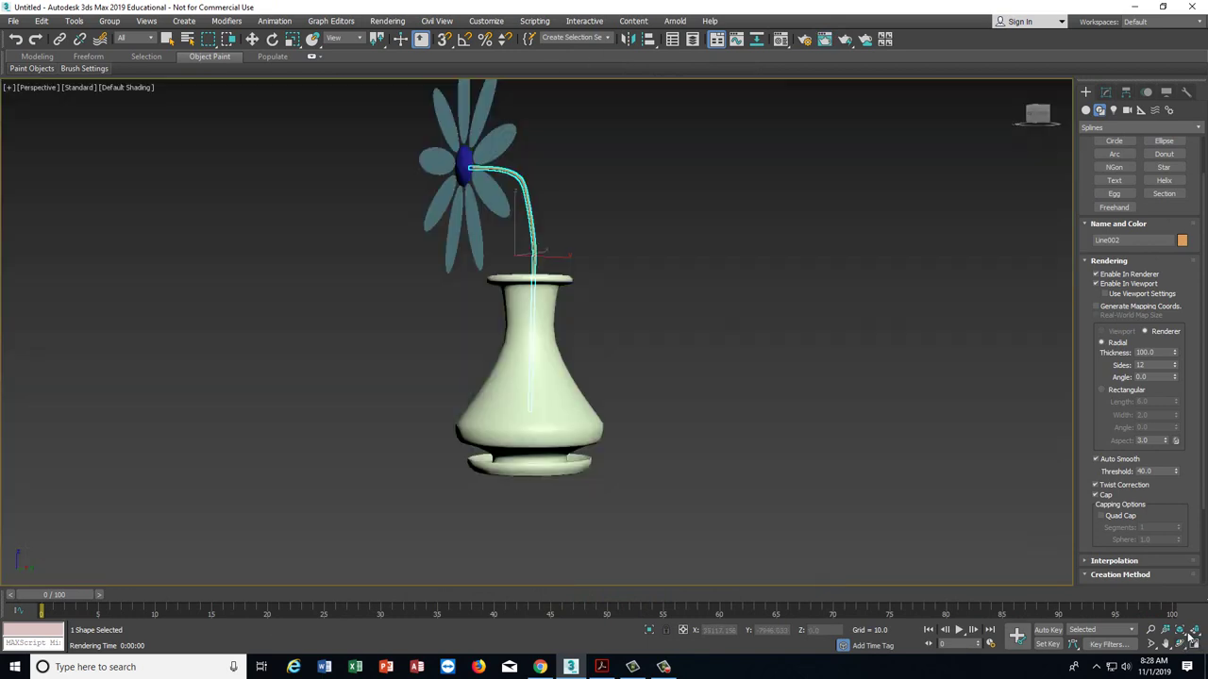
pyautogui.keyDown('alt'); pyautogui.moveTo(553, 332); pyautogui.dragTo(679, 227, button='middle'); pyautogui.keyUp('alt')
pyautogui.moveTo(1037, 113); pyautogui.dragTo(1026, 120)
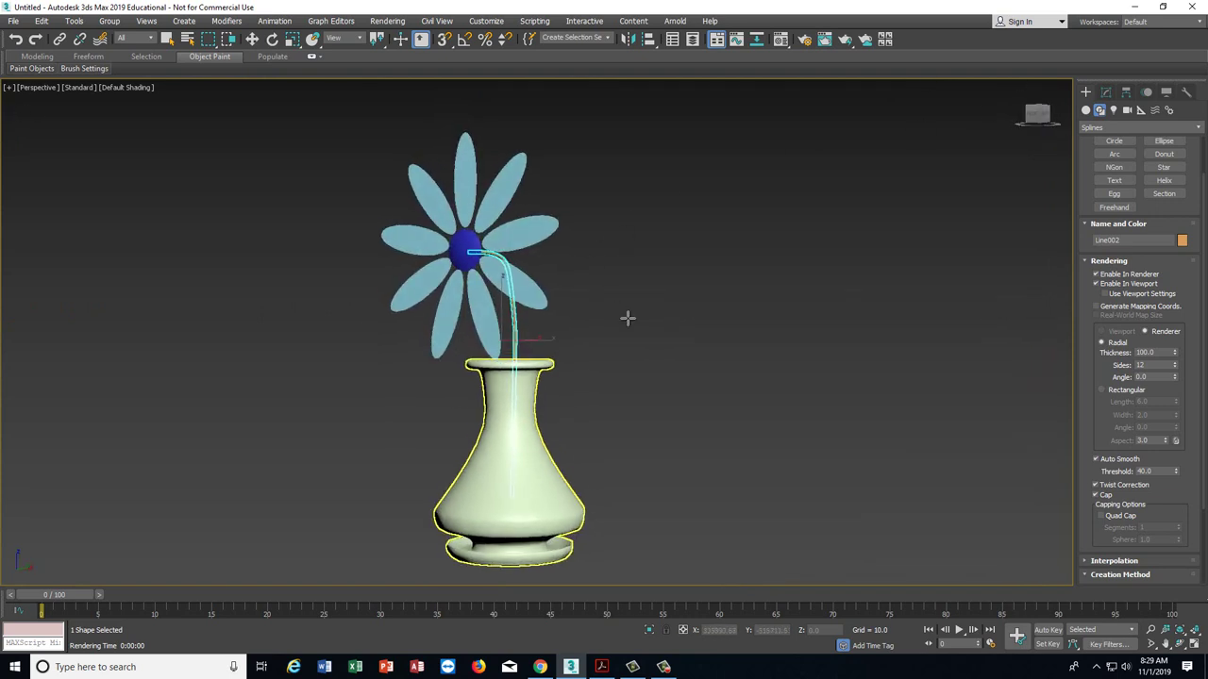
pyautogui.moveTo(625, 318); pyautogui.dragTo(636, 286, button='middle')
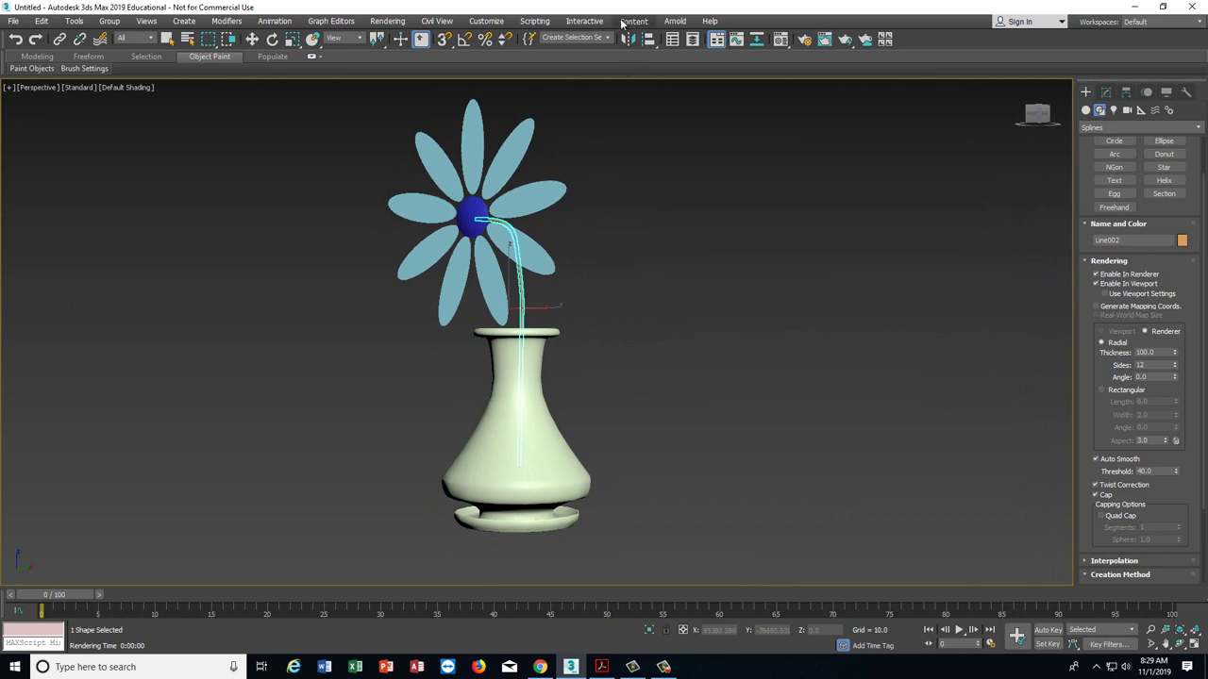
pyautogui.click(846, 41)
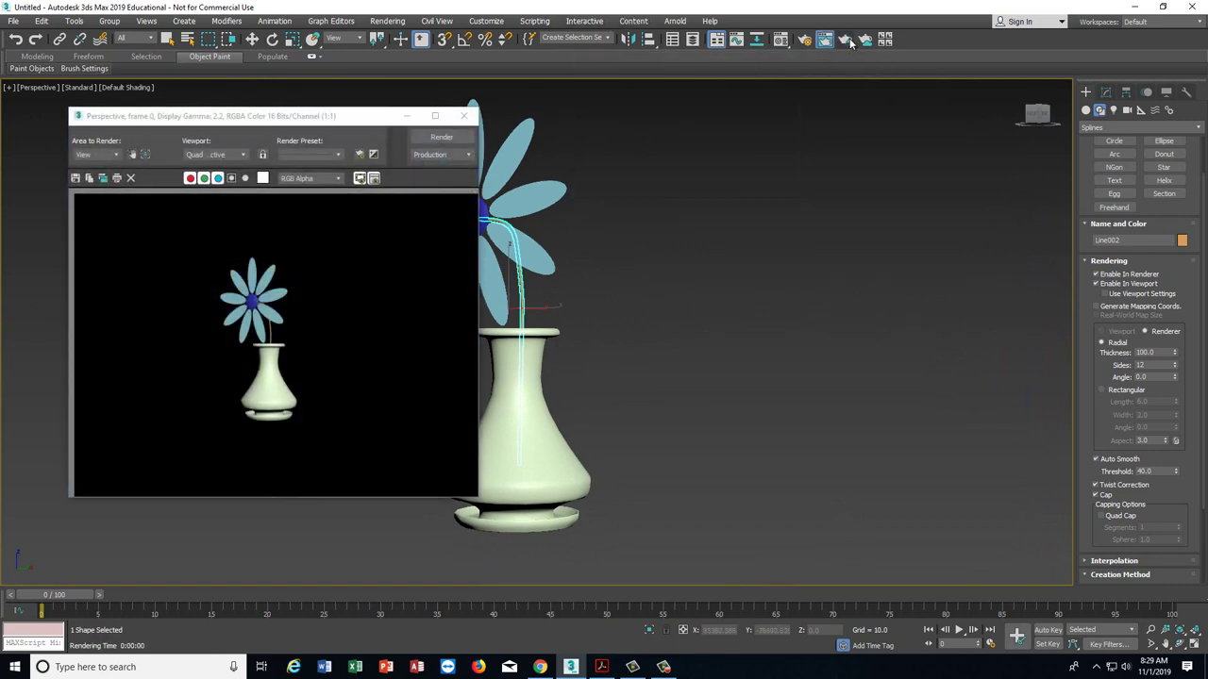
pyautogui.click(604, 667)
pyautogui.click(602, 667)
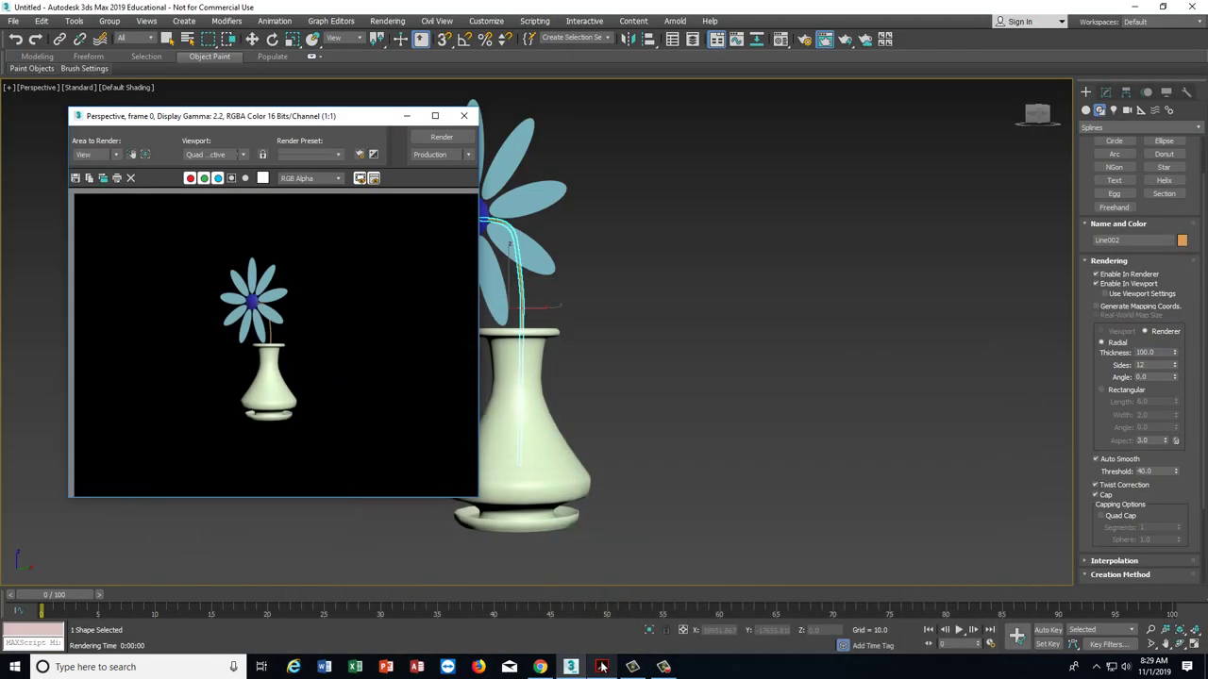